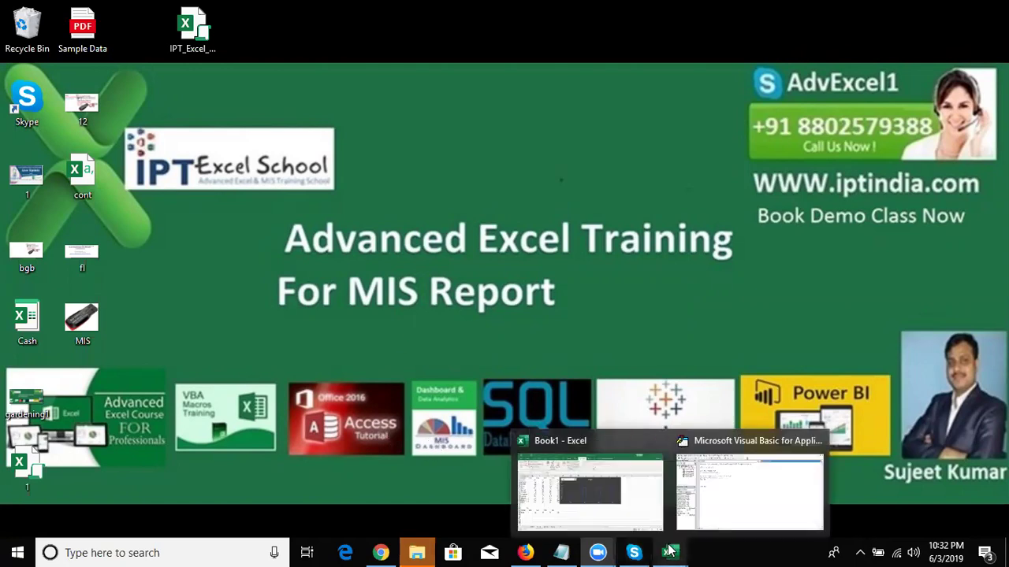
Open the Data workbook from the Recent list in Excel's File > Open view
left_click(624, 511)
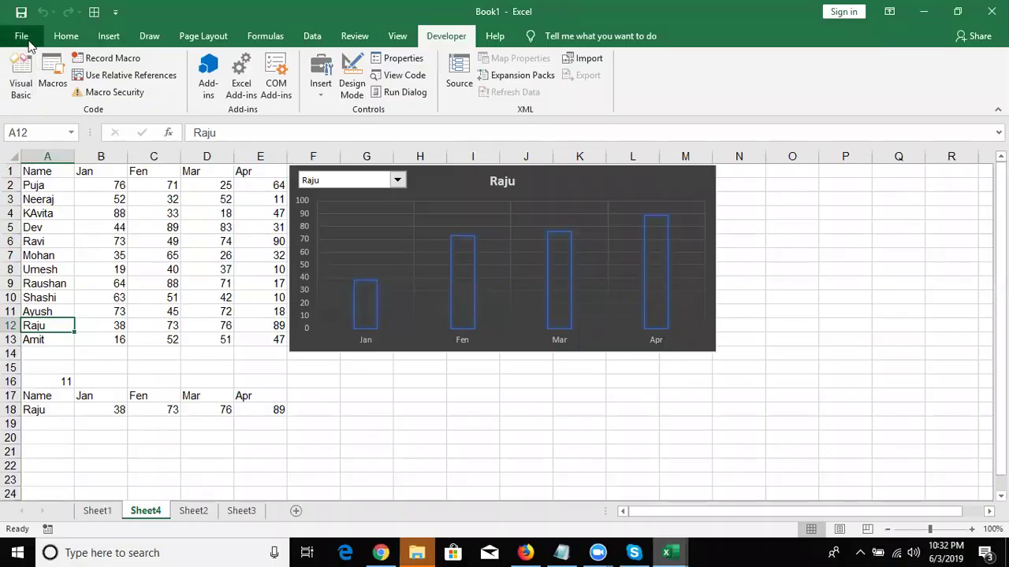
left_click(21, 36)
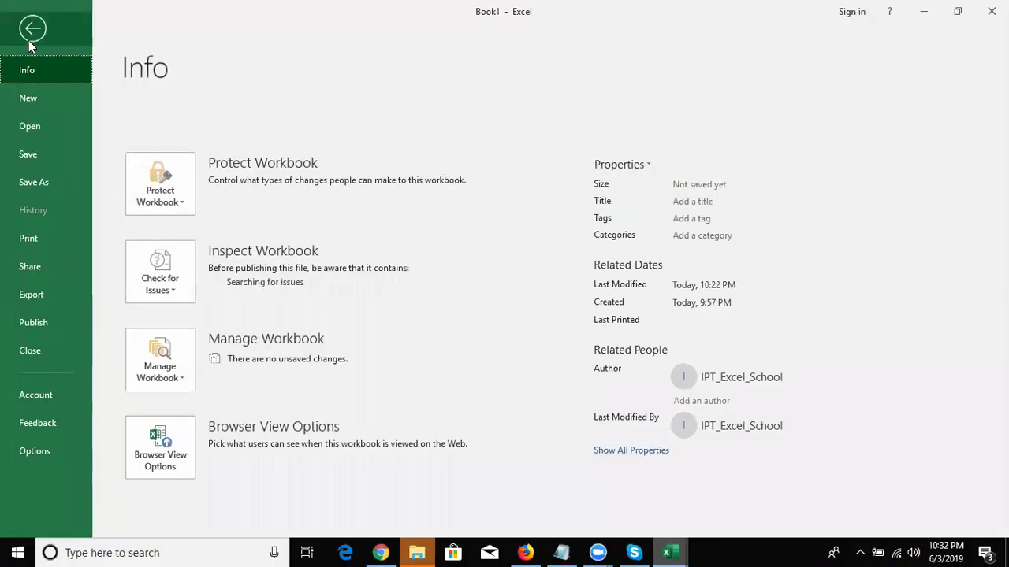
left_click(30, 127)
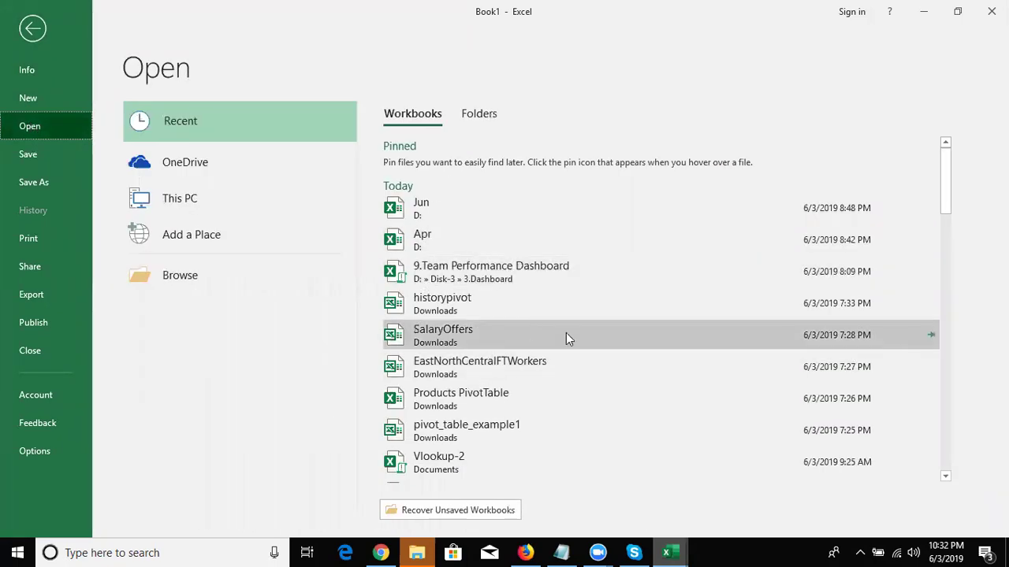
left_click_drag(948, 163, 946, 202)
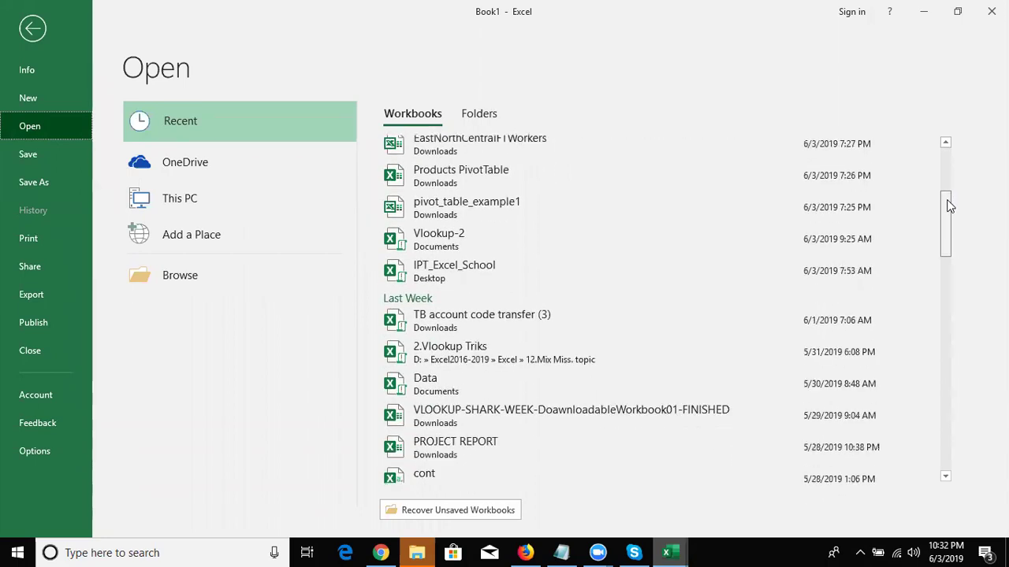
left_click(657, 376)
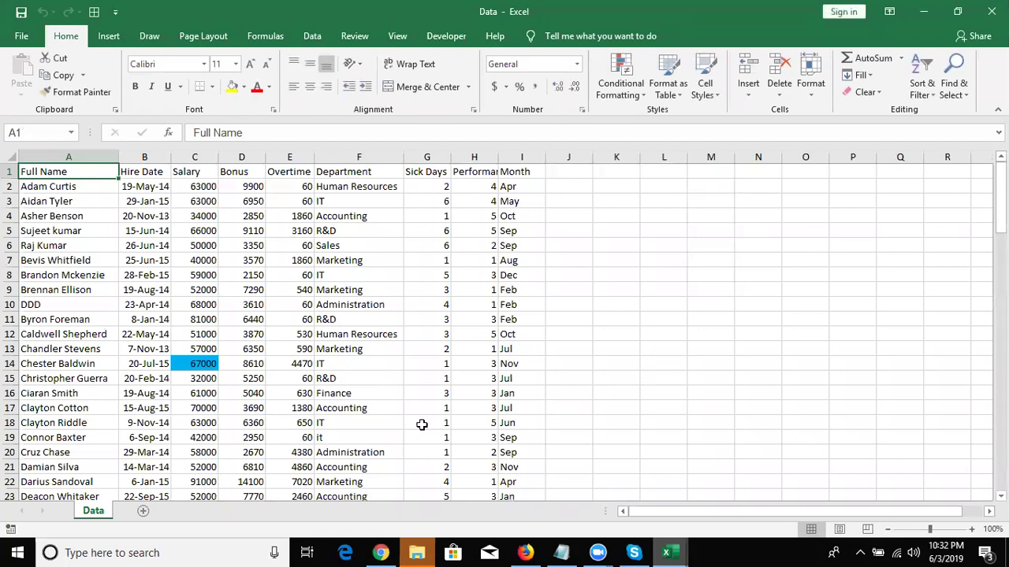
Enter the employee's full name, copied from column A, into K5
left_click(66, 234)
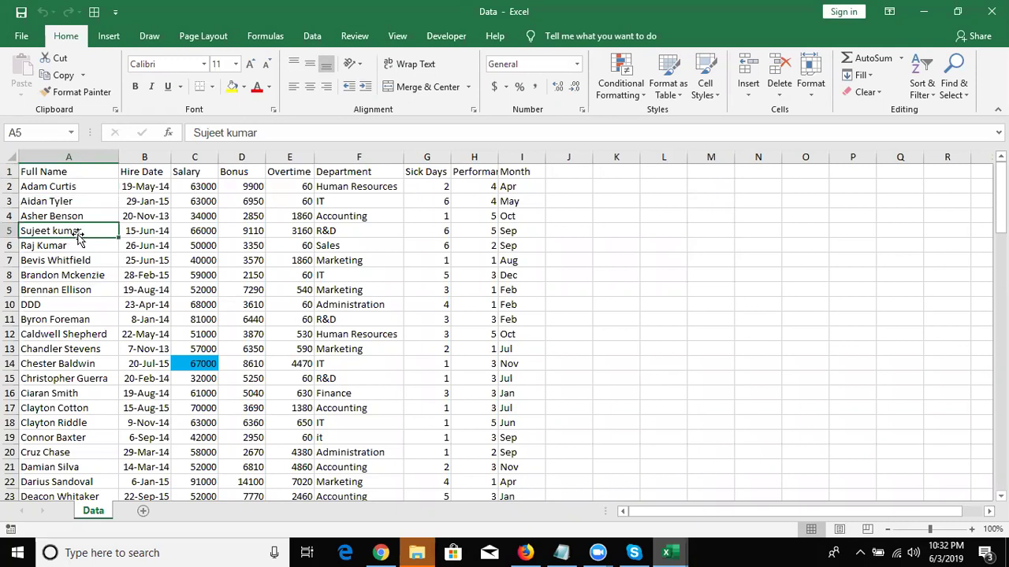
left_click(635, 228)
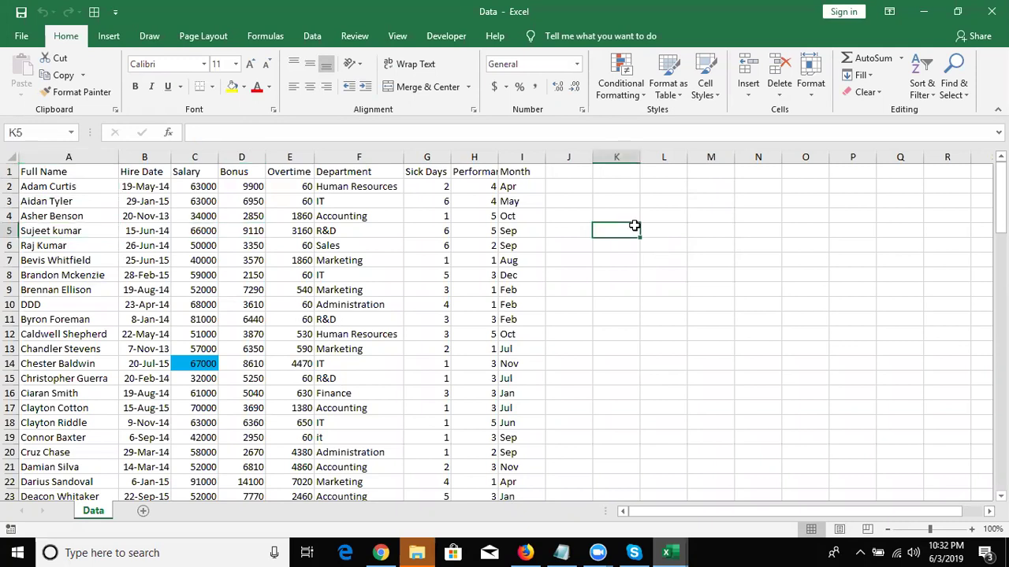
type("Sujeet")
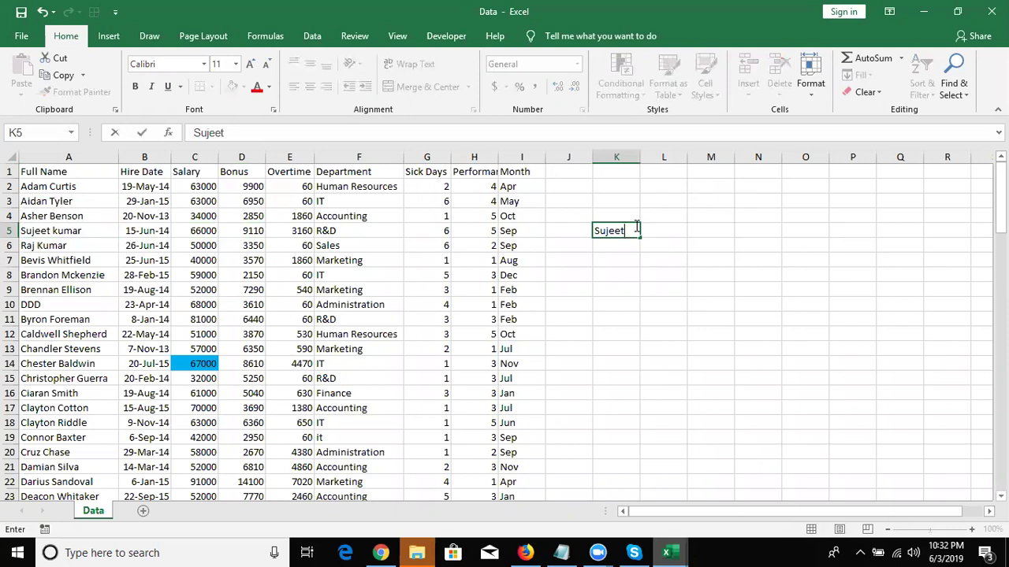
key("Tab")
left_click(632, 227)
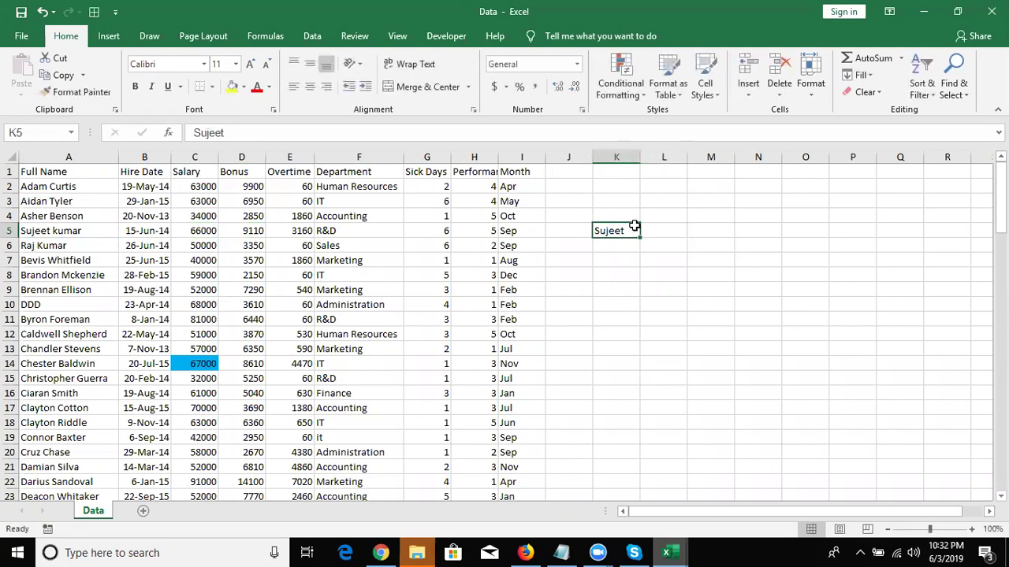
key("F2")
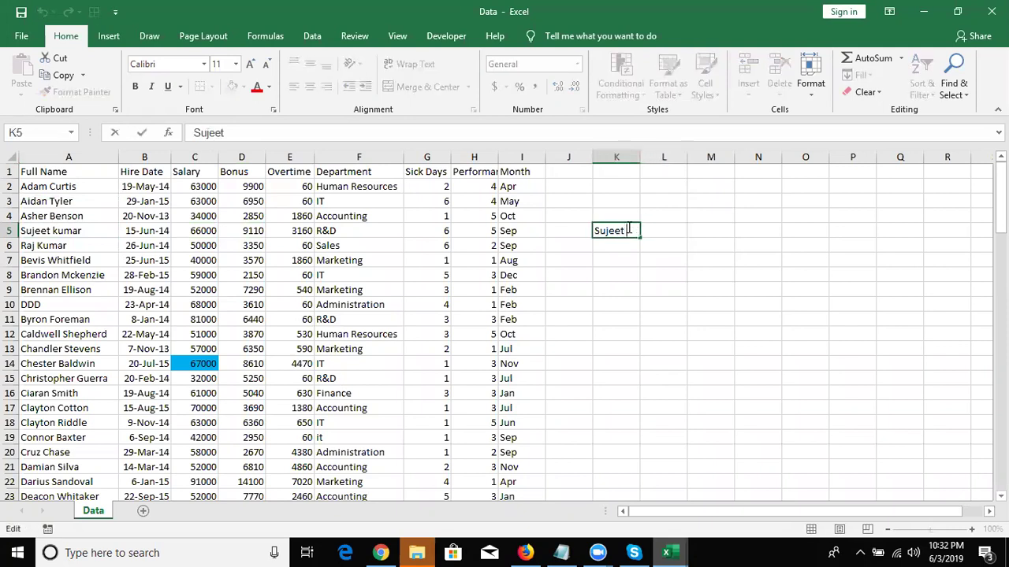
type("Kumar")
key("Tab")
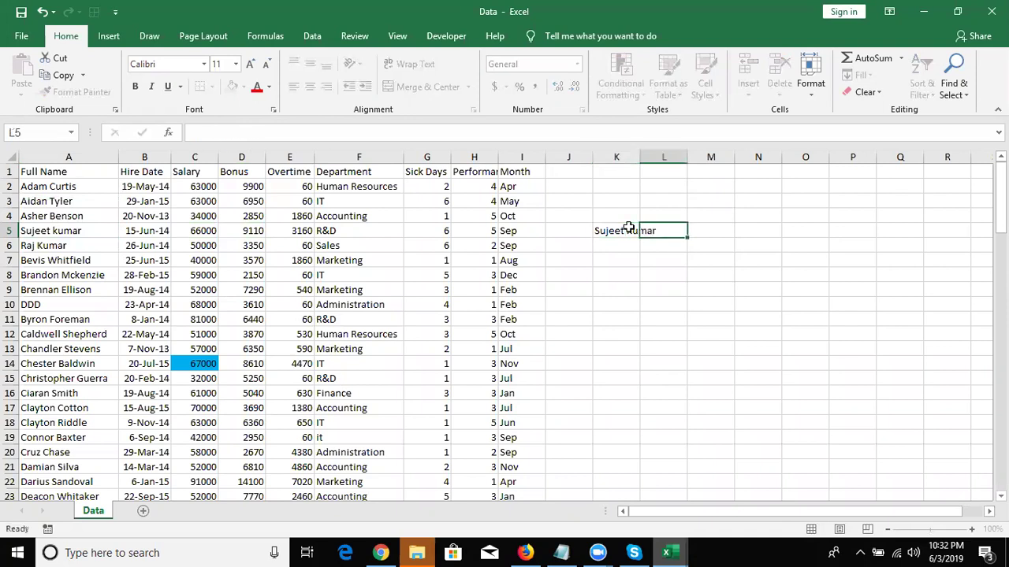
Enter =VLOOKUP(K5,A:H,3,0) in L5 so it returns the salary 66000
type("=v")
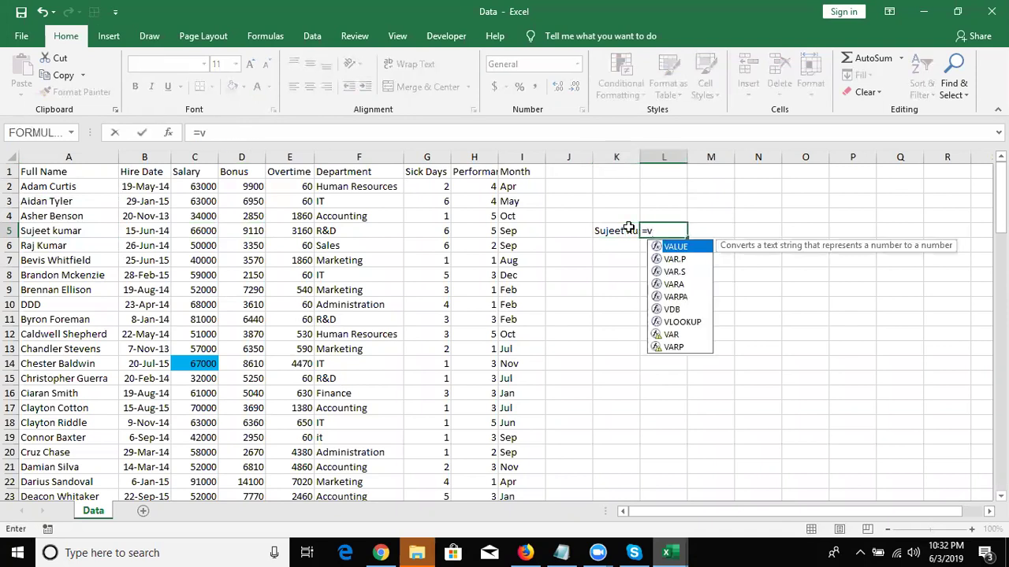
type("l")
key("Tab")
left_click(628, 230)
type(",")
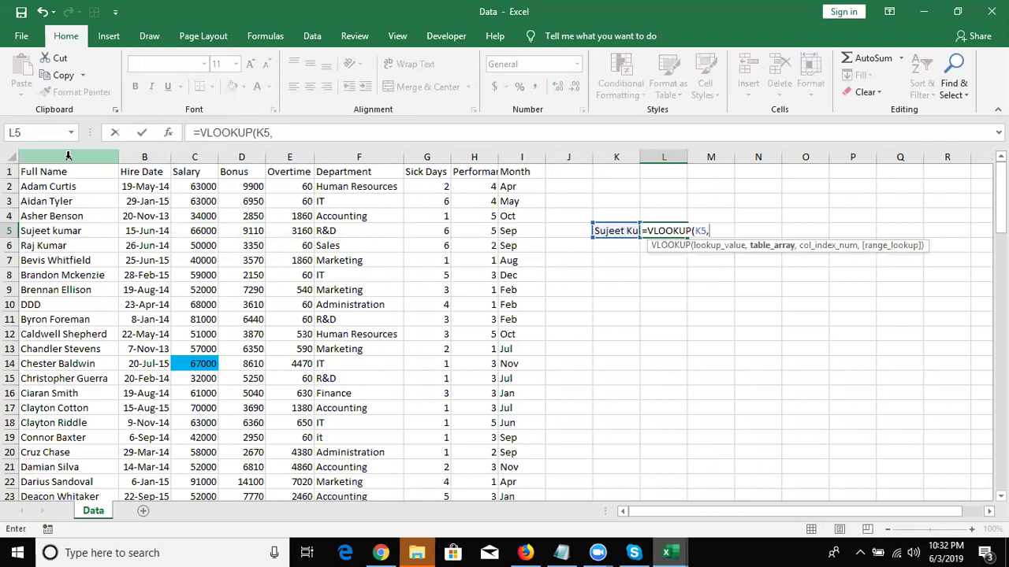
left_click_drag(69, 157, 466, 173)
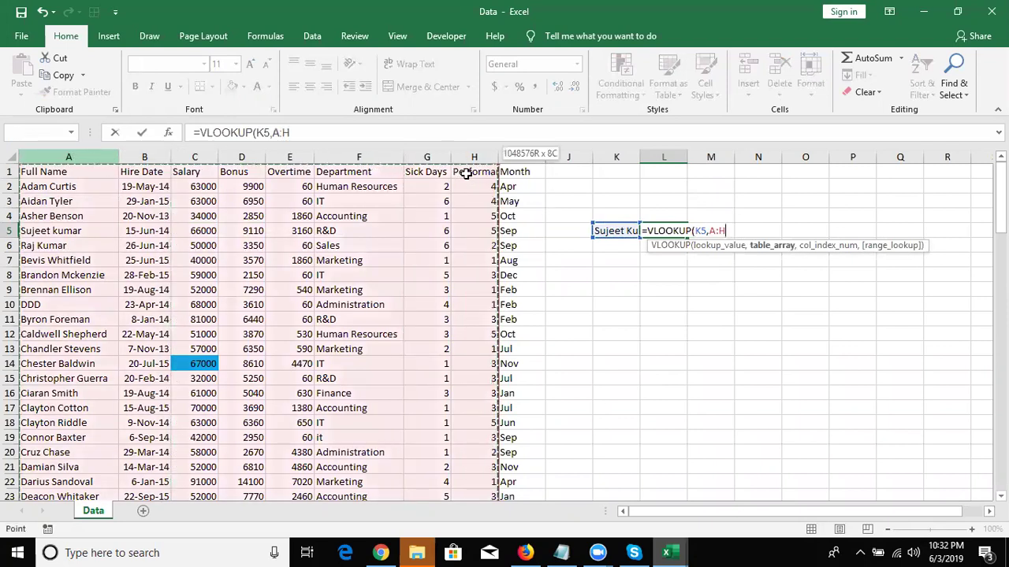
type(",3,0")
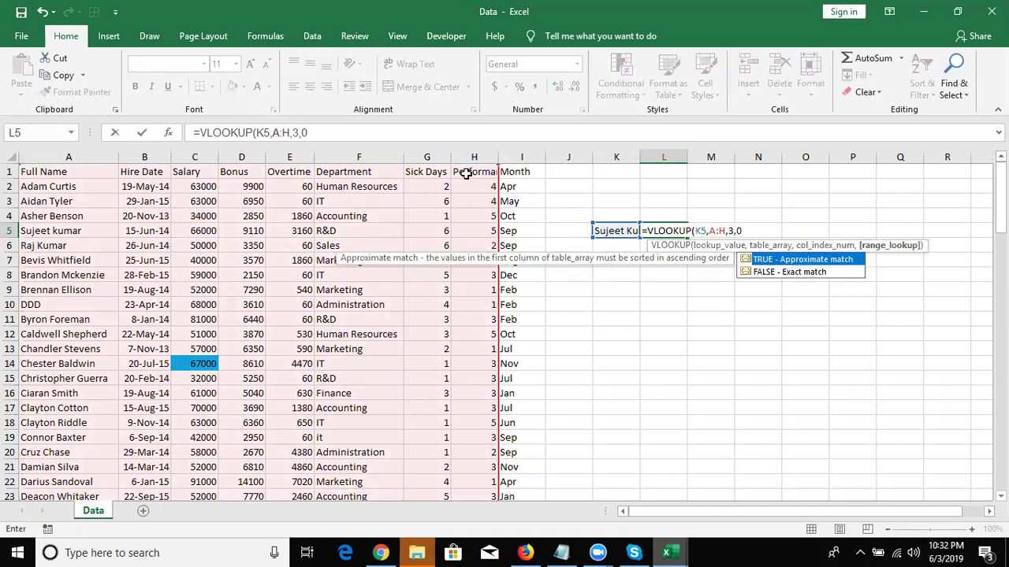
key("Return")
key("Up")
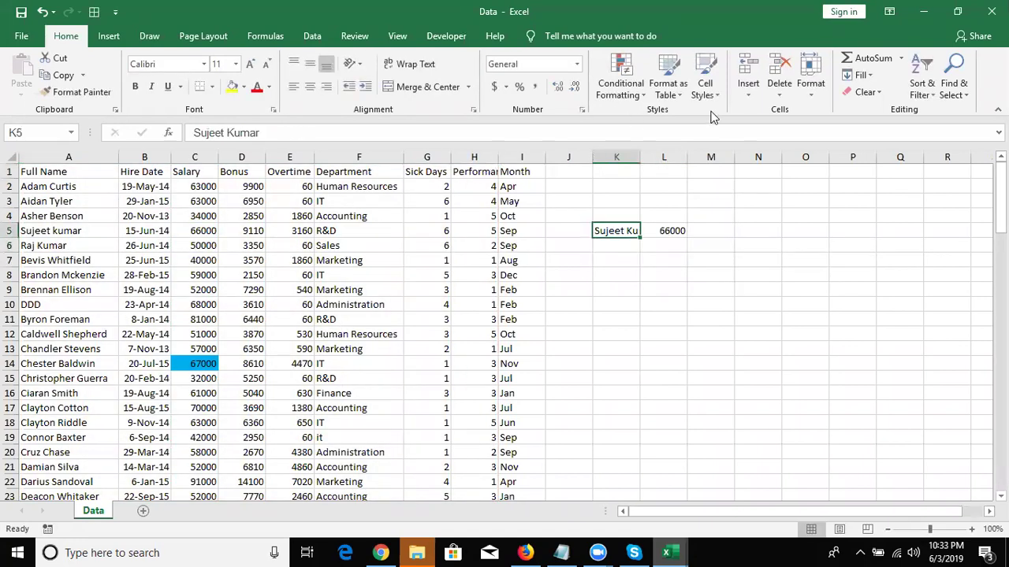
Widen column K and delete the surname from K5, leaving only the first name
double_click(638, 156)
double_click(649, 230)
double_click(649, 230)
key("BackSpace")
key("Return")
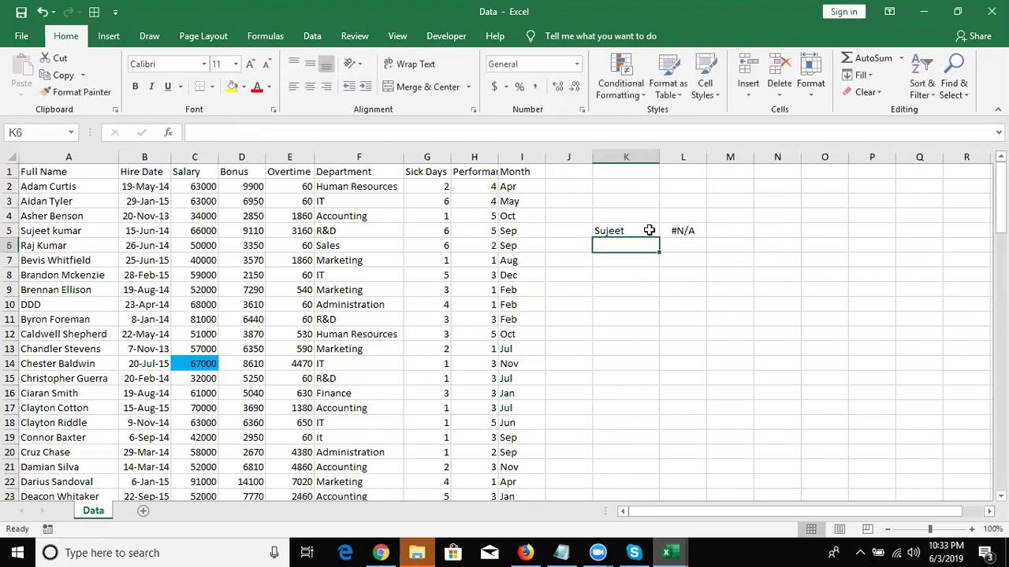
key("Up")
key("Right")
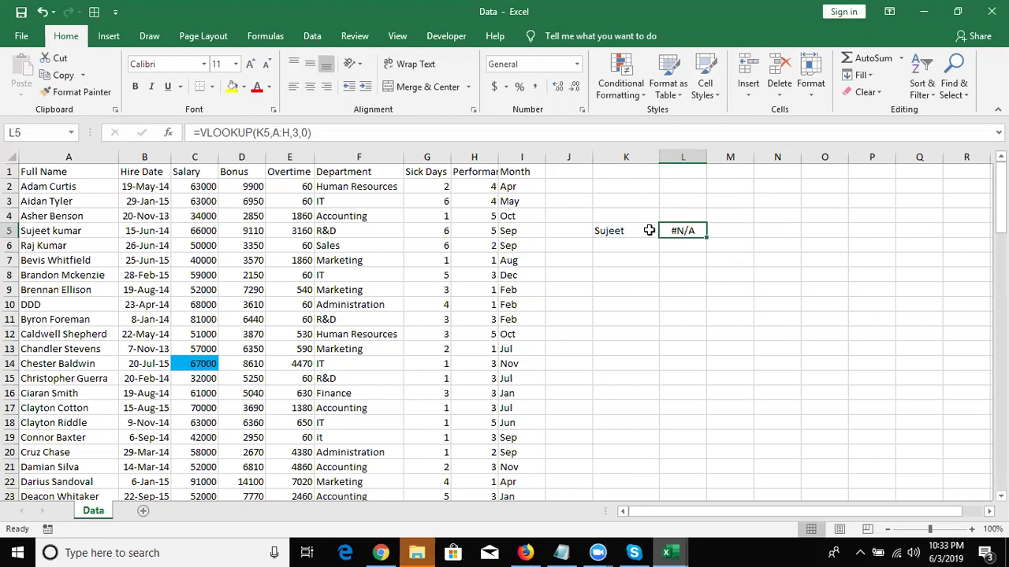
Use Find to search for the first name and locate the full name in column A
left_click(95, 221)
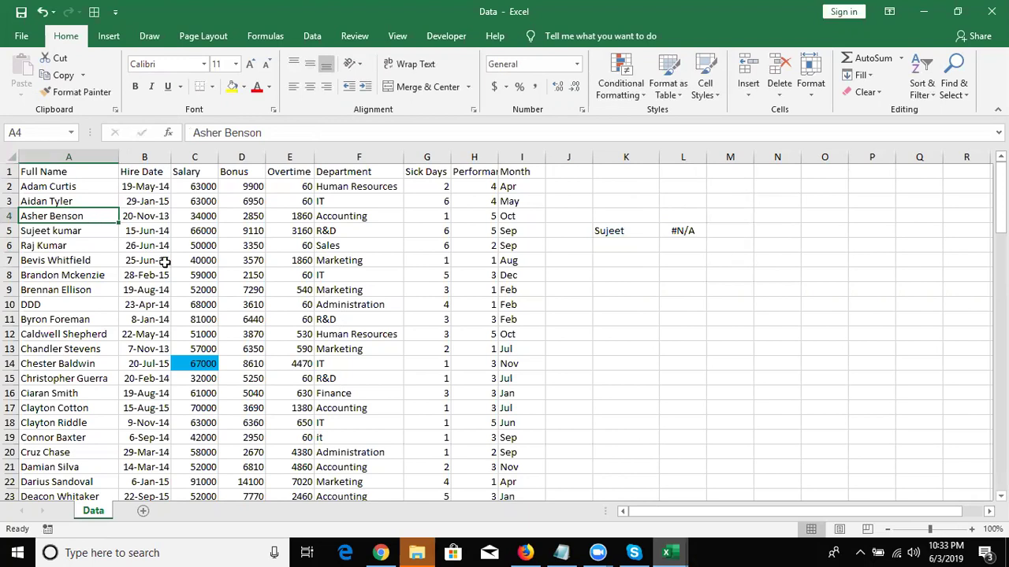
left_click(625, 218)
left_click(625, 228)
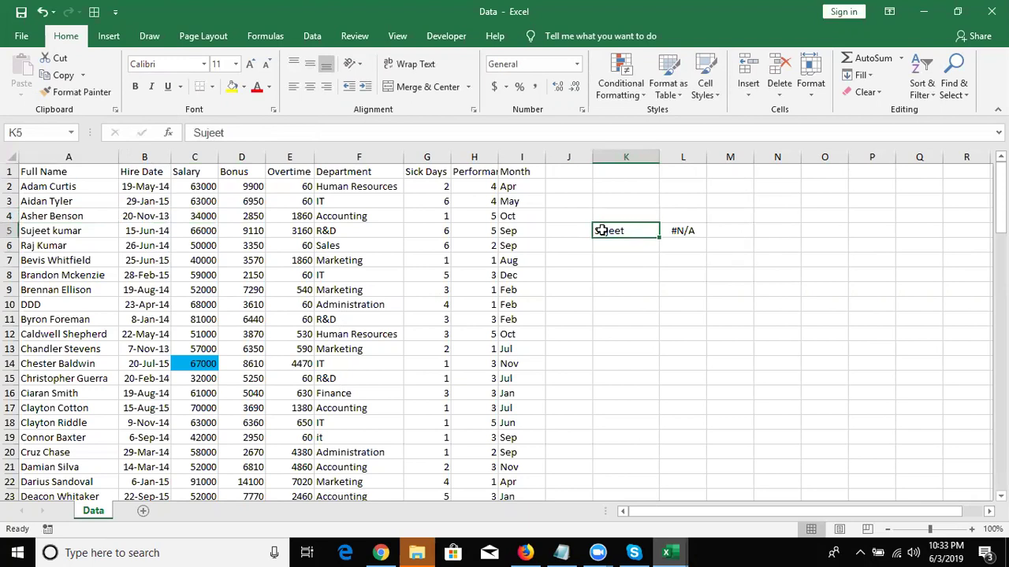
double_click(602, 230)
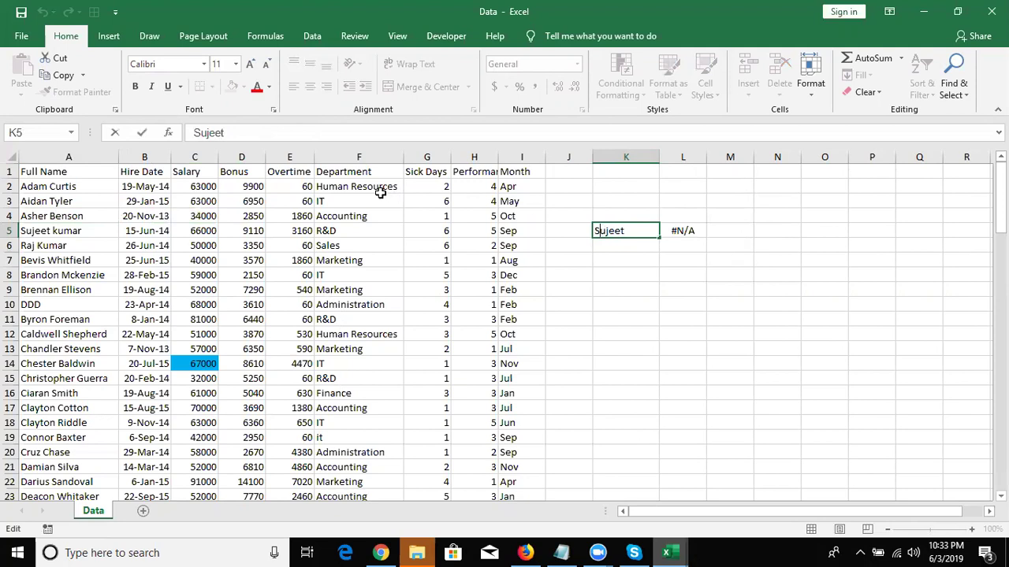
key("Escape")
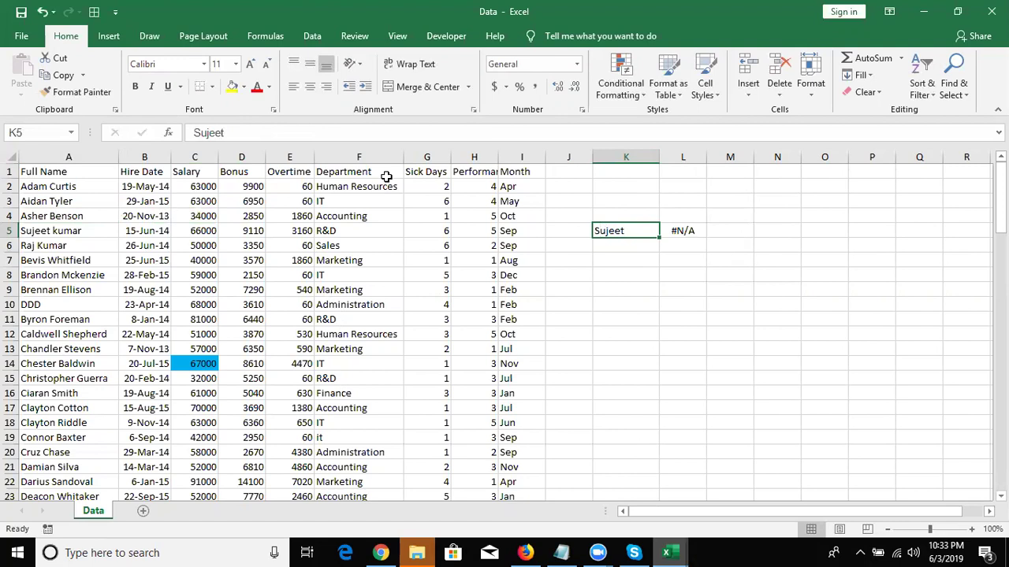
key("ctrl+f")
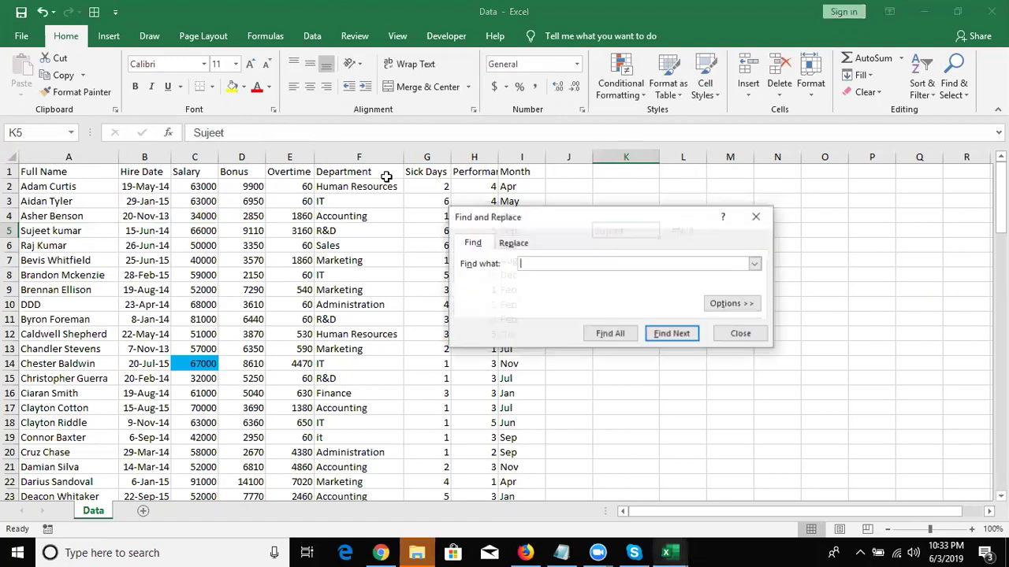
type("sujeet")
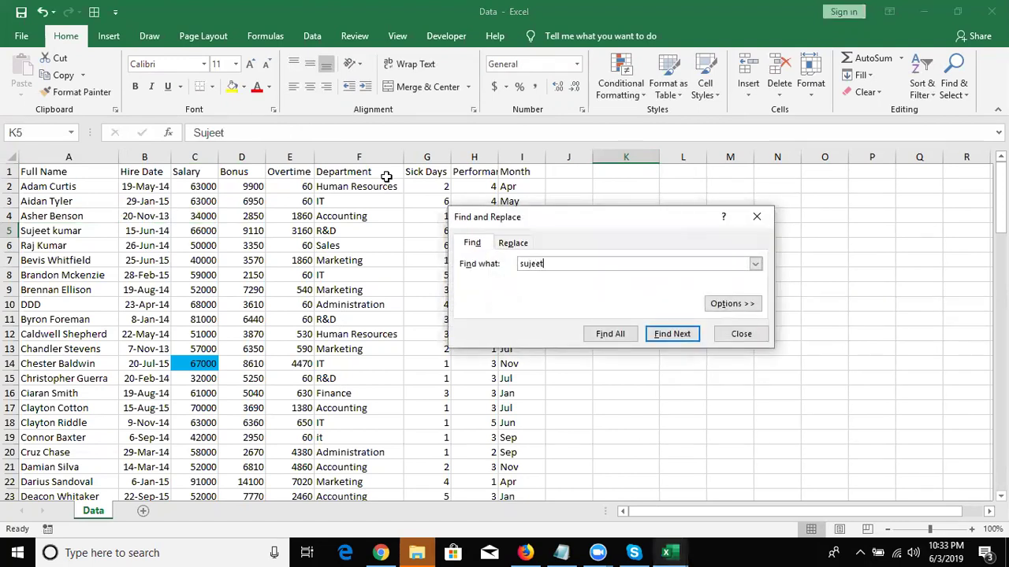
key("Return")
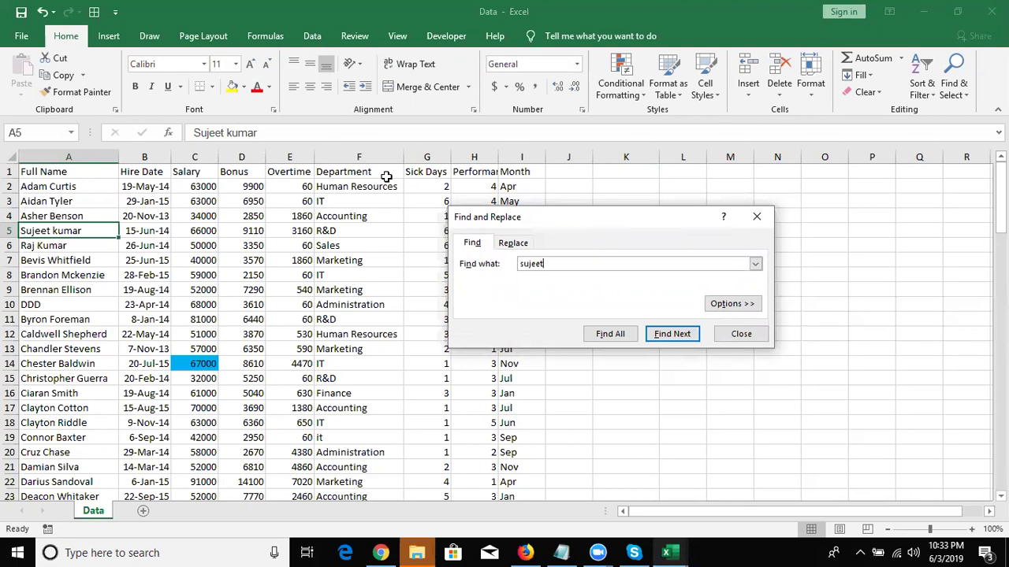
key("Escape")
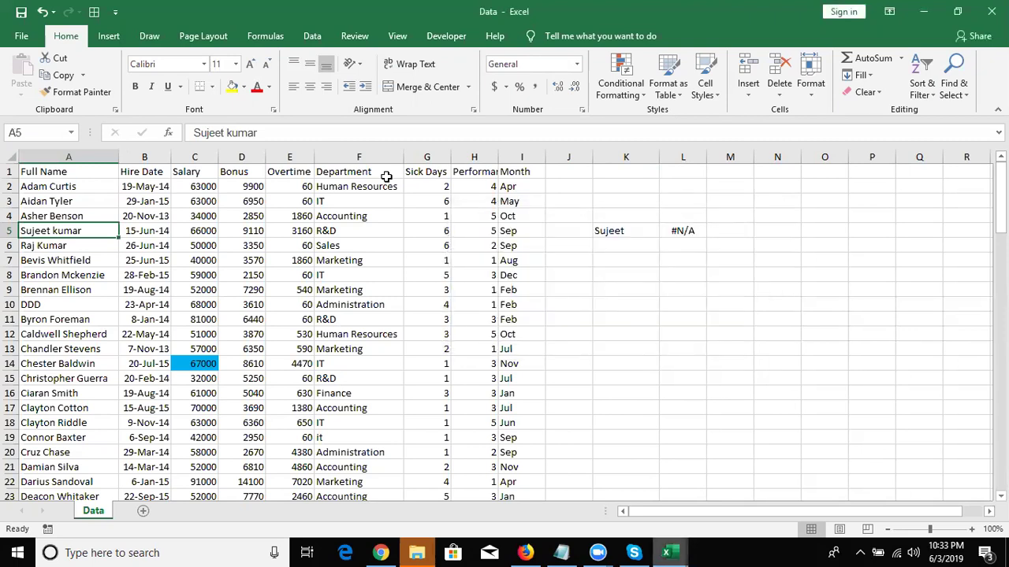
key("Right")
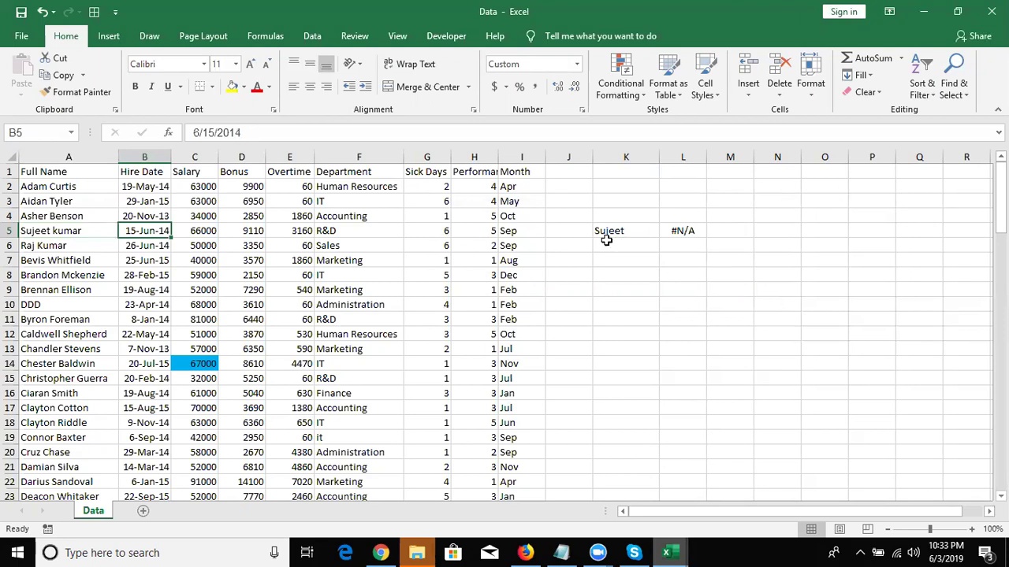
Add * wildcards before and after the first name in K5
double_click(597, 231)
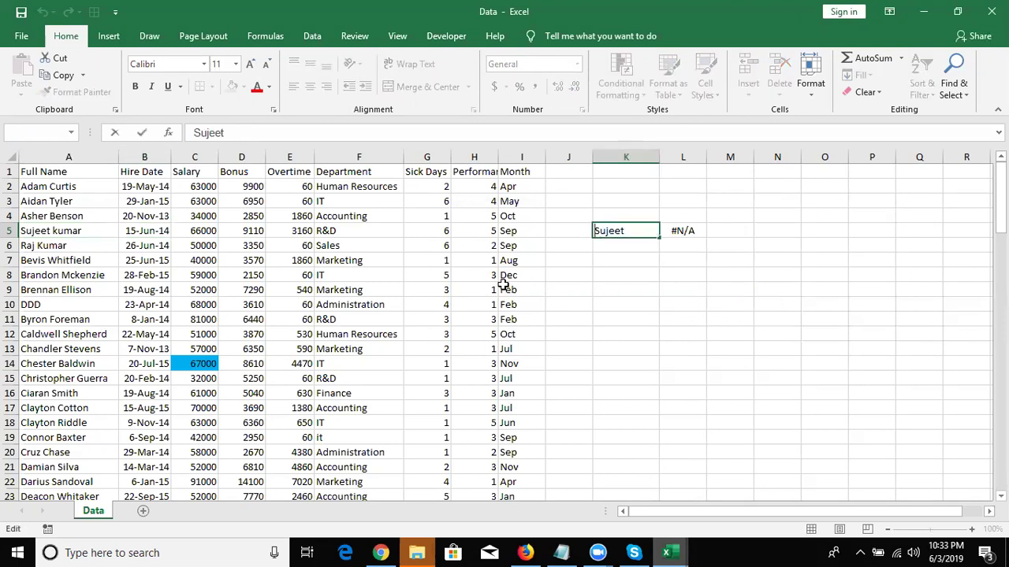
type("*")
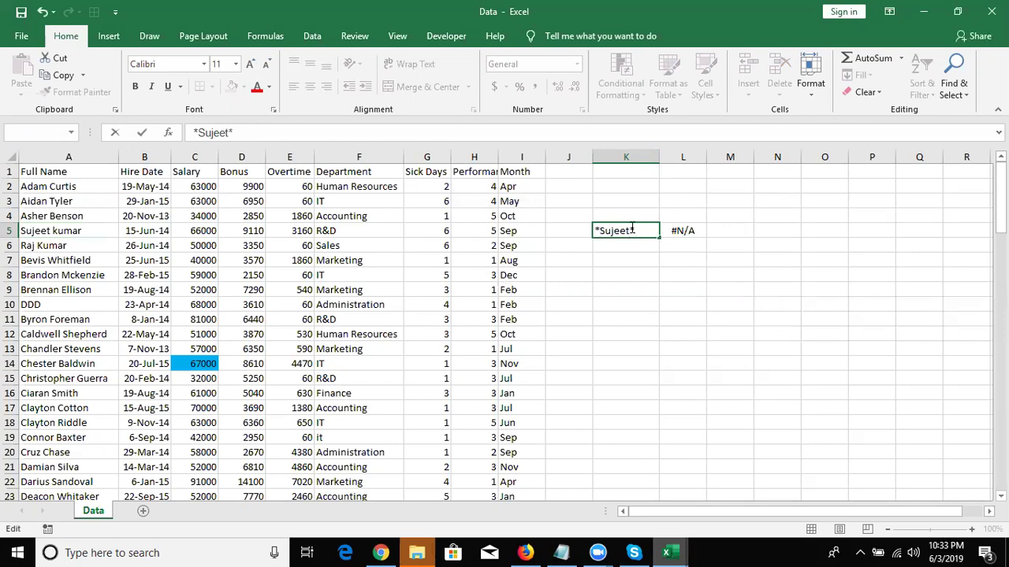
key("Return")
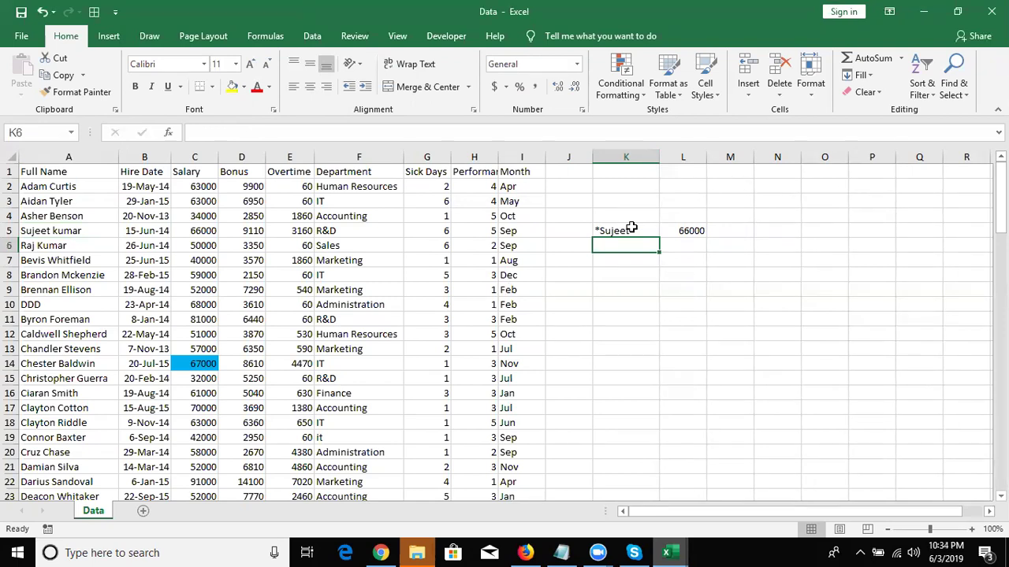
Put a first name in K6 and enter =VLOOKUP("*"&K6&"*",A:I,3,0) in L6, returning 50000
type("Ra")
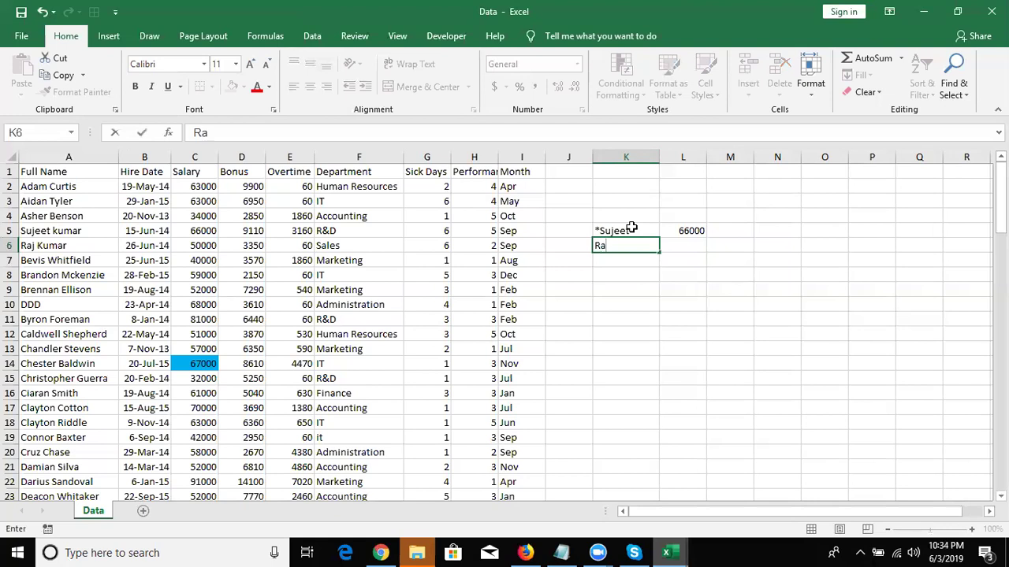
type("j")
key("Tab")
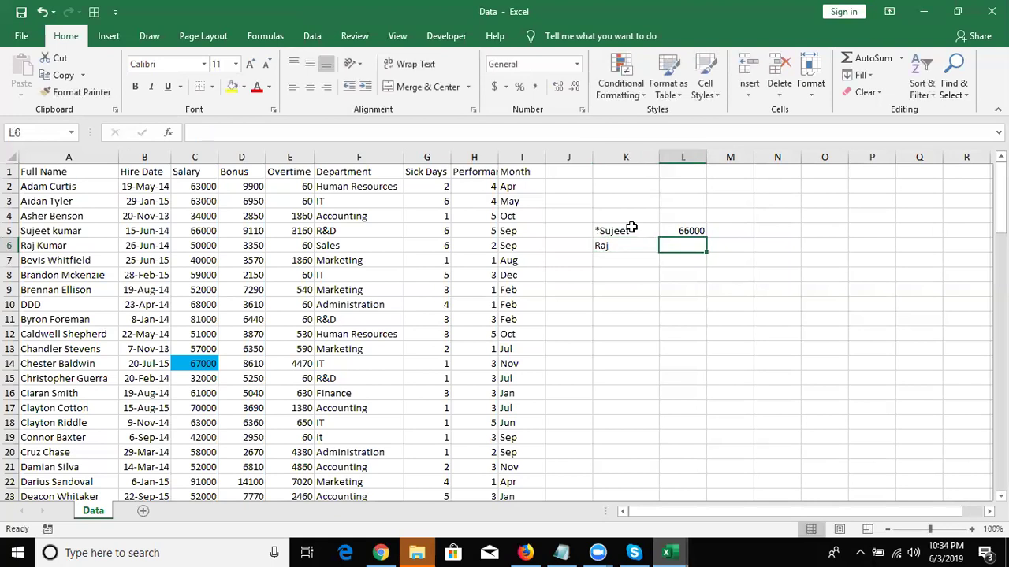
type("=")
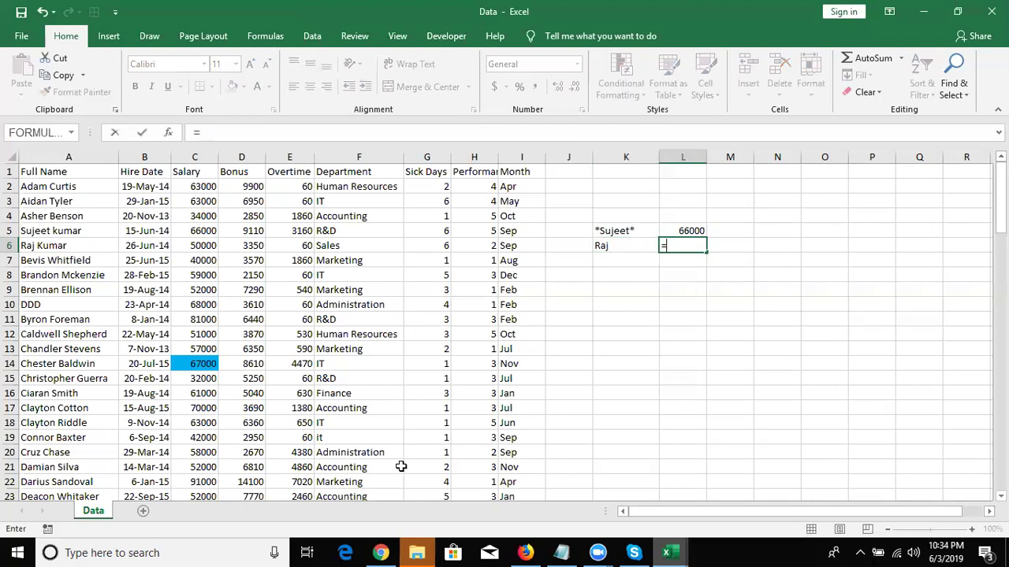
type("vl")
key("Tab")
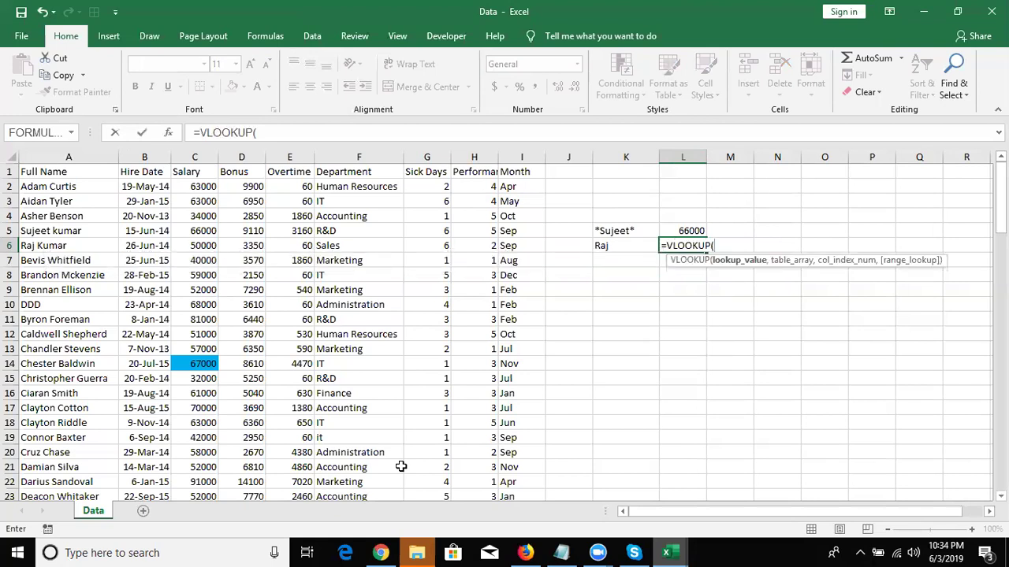
type("\"*")
type("\"&")
left_click(620, 246)
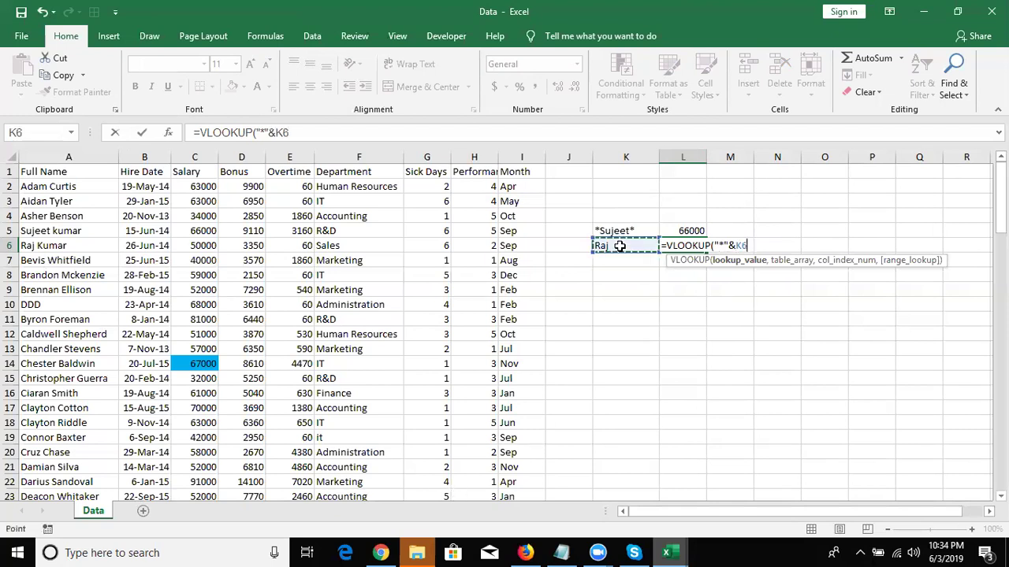
type("&\"*\"")
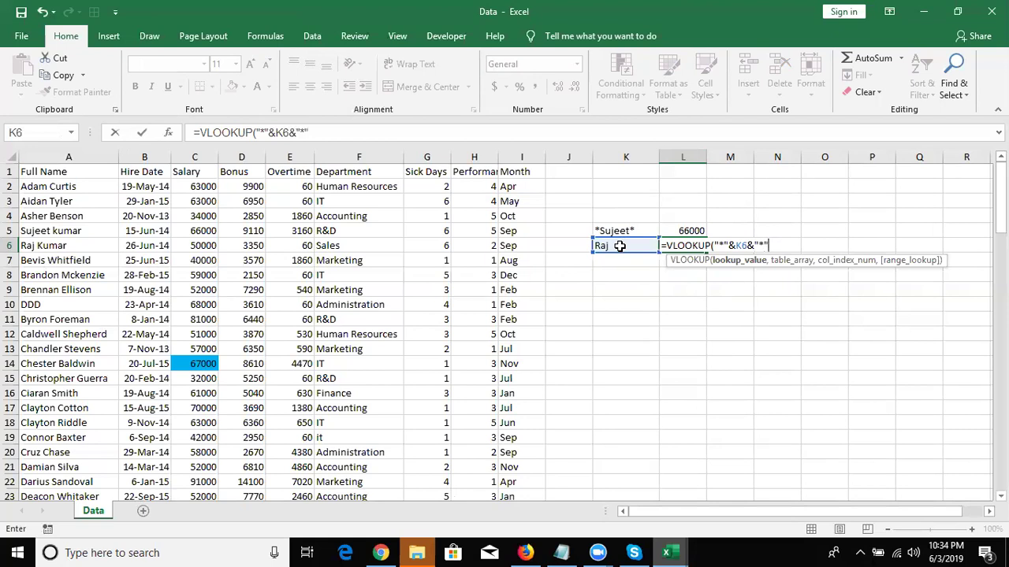
type(",")
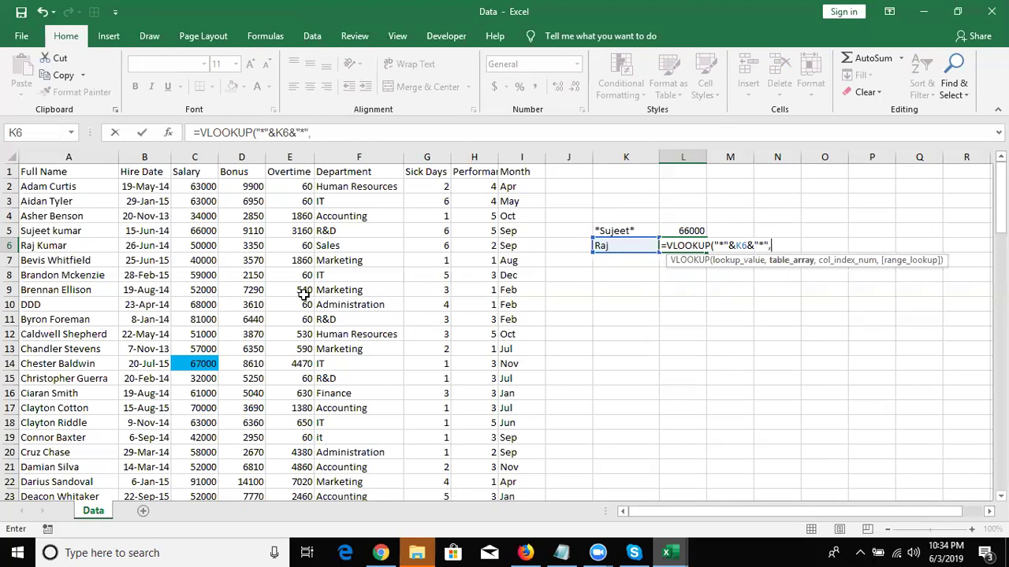
left_click_drag(67, 154, 506, 174)
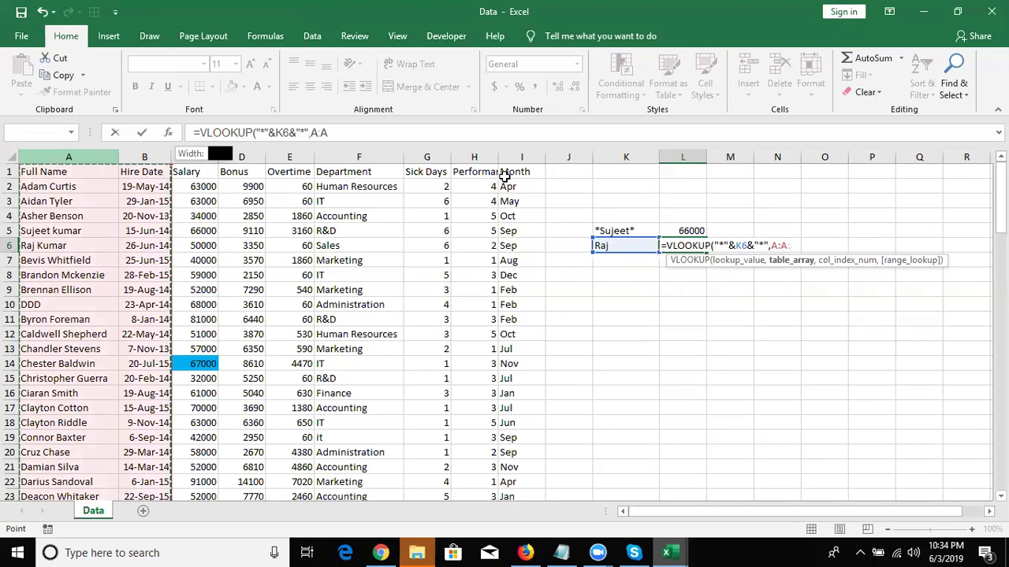
type(",2")
key("BackSpace")
type("3,0")
key("Return")
key("Up")
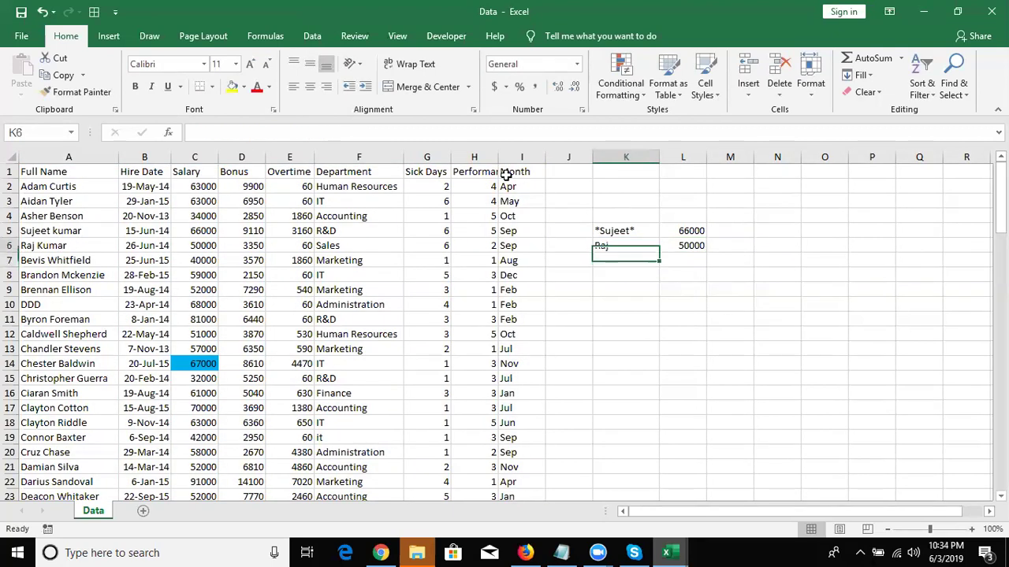
key("Up")
Enter the first name with only a leading * in K7 and only a trailing * in K8
key("Down")
key("Down")
type("*")
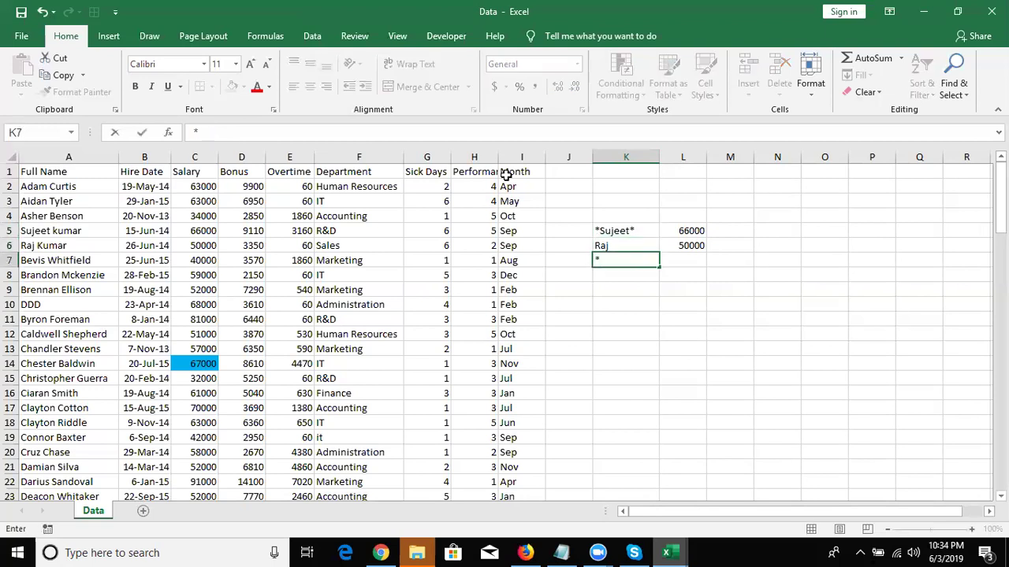
type("Sujee")
type("t")
key("BackSpace")
key("Return")
type("S")
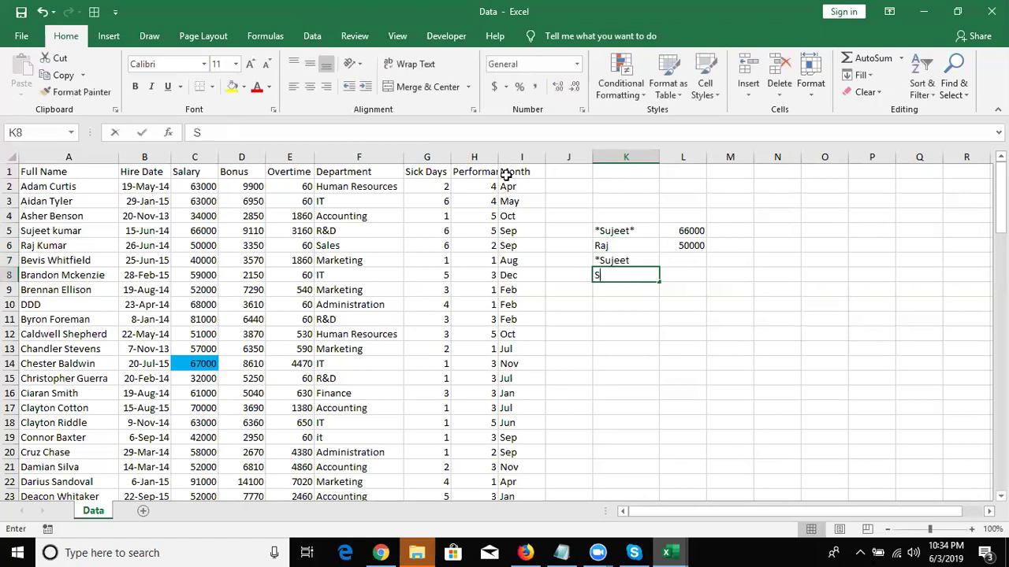
type("ujeet*")
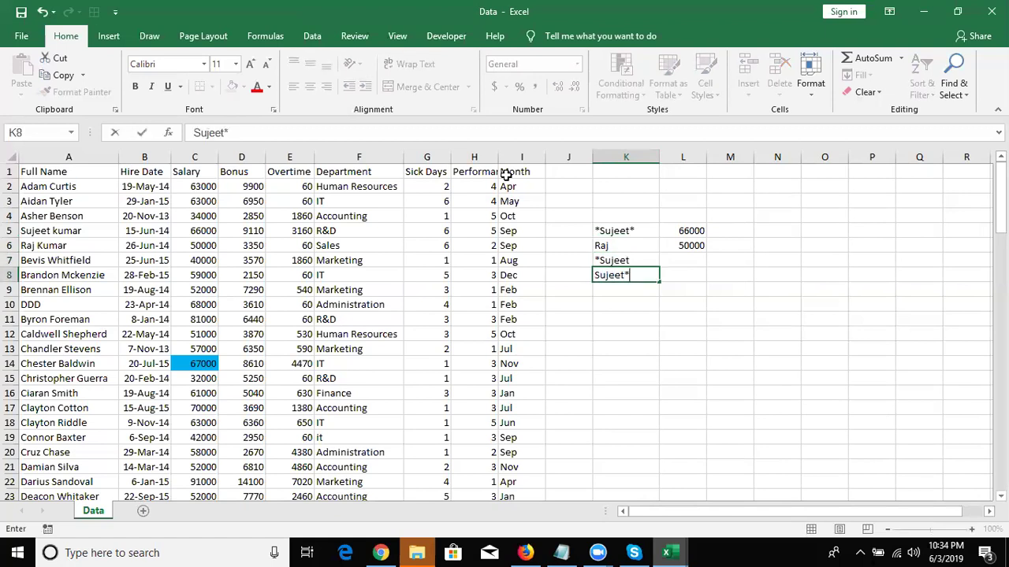
key("Return")
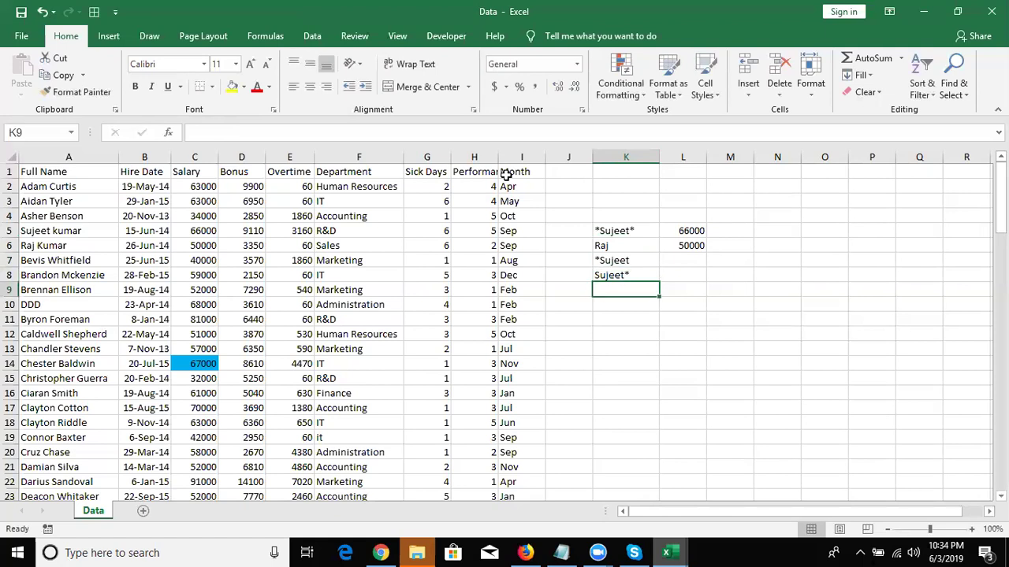
key("Up")
key("Up")
key("Up")
key("Up")
key("Down")
key("Down")
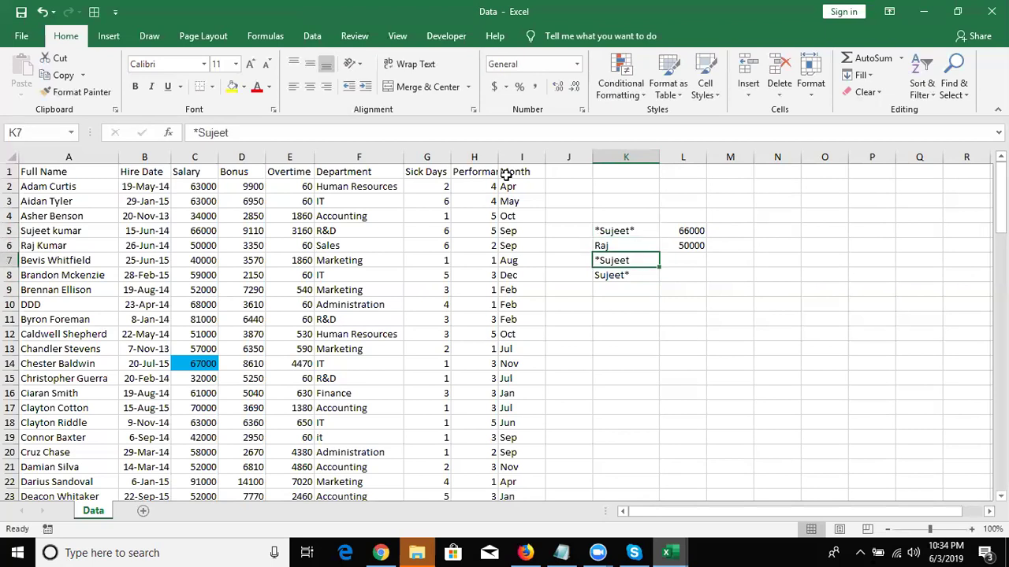
key("Down")
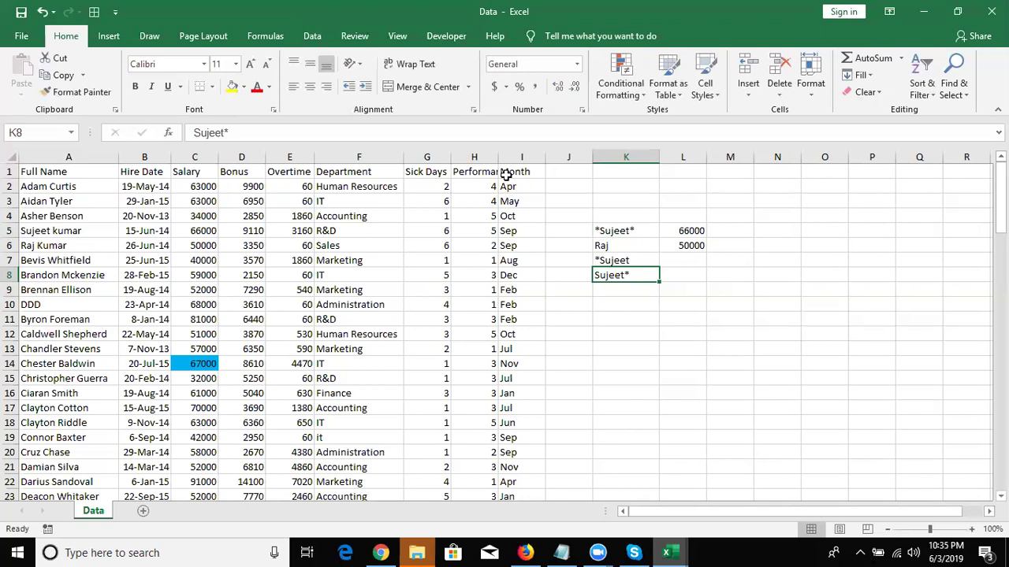
key("Up")
key("Up")
key("Up")
key("Down")
key("Down")
key("Down")
key("Down")
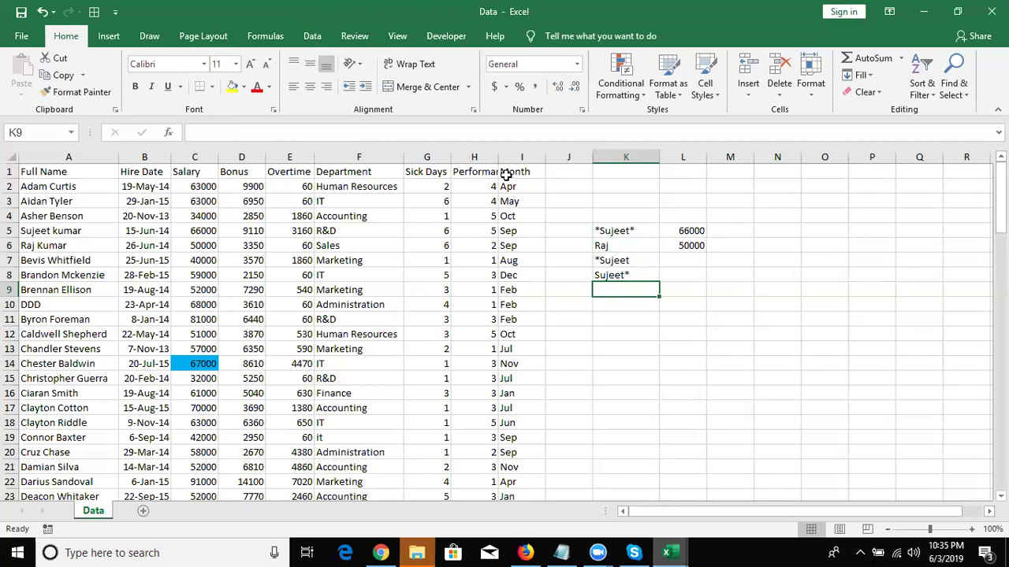
Put ??? in K9 and enter =VLOOKUP(K9,A:C,3,0) in L9, returning 68000
type("?")
type("??")
key("Tab")
type("=vl")
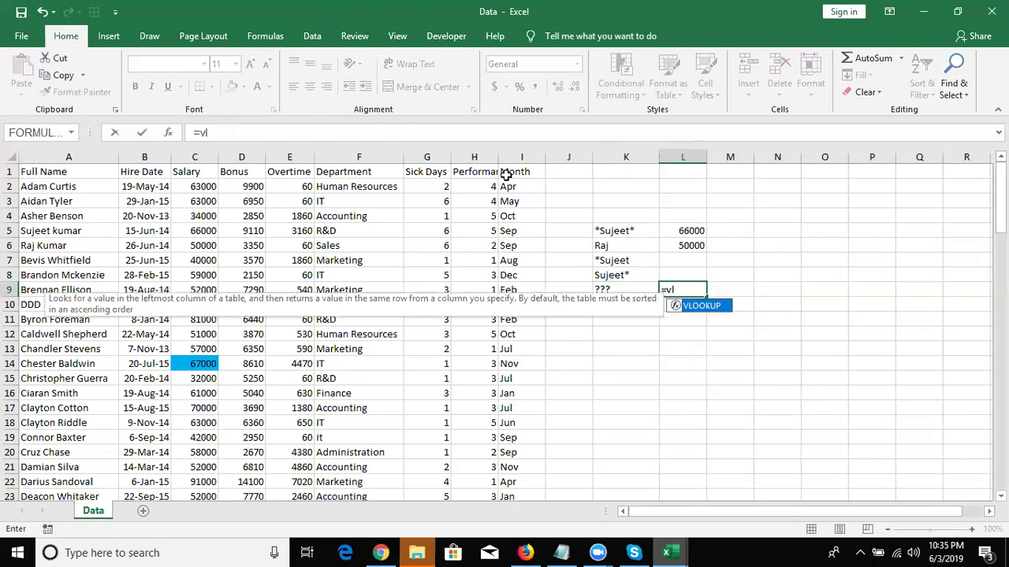
key("Tab")
key("Left")
type(",")
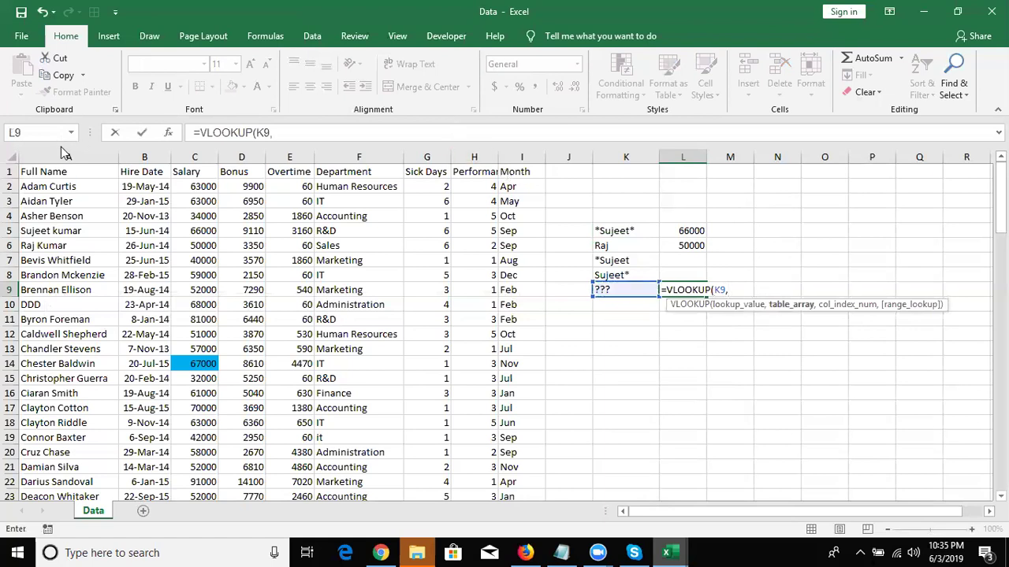
left_click(66, 157)
left_click_drag(197, 154, 196, 151)
type(",3,")
key("Right")
key("BackSpace")
key("BackSpace")
type("0)")
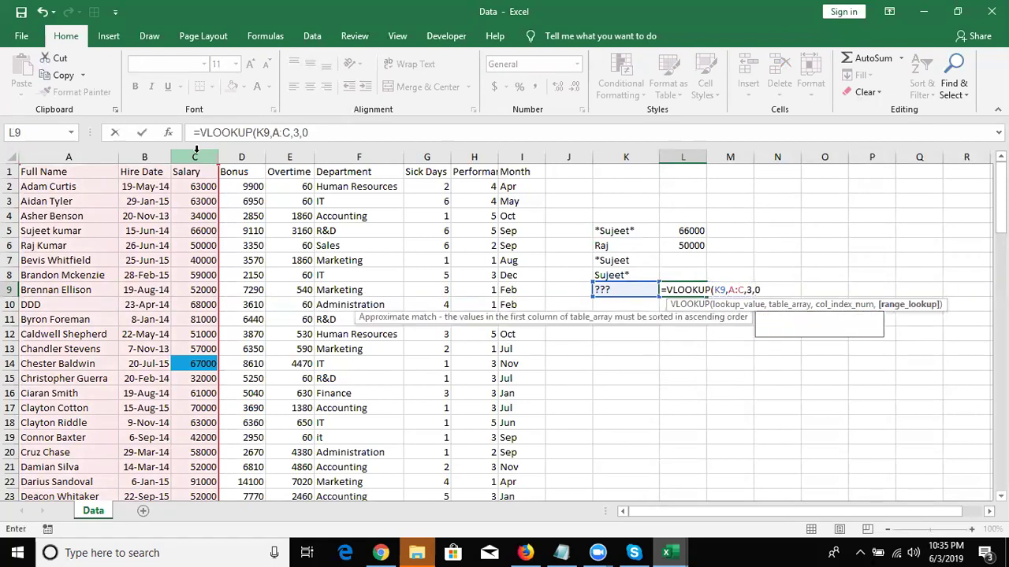
key("Return")
key("Up")
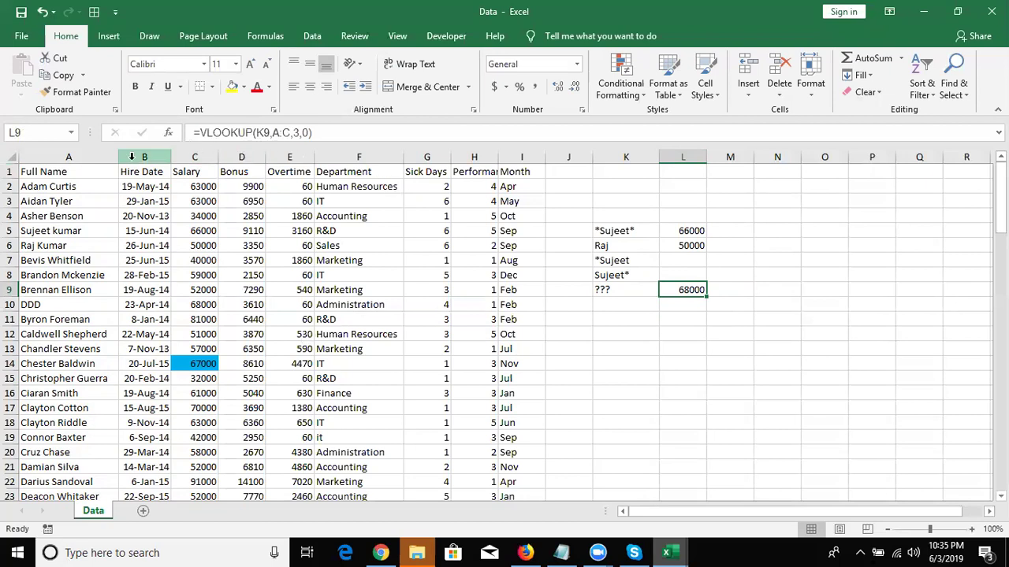
left_click_drag(90, 156, 498, 175)
Add a new sheet with the headers Name, City and Amt in A1:C1
key("ctrl+c")
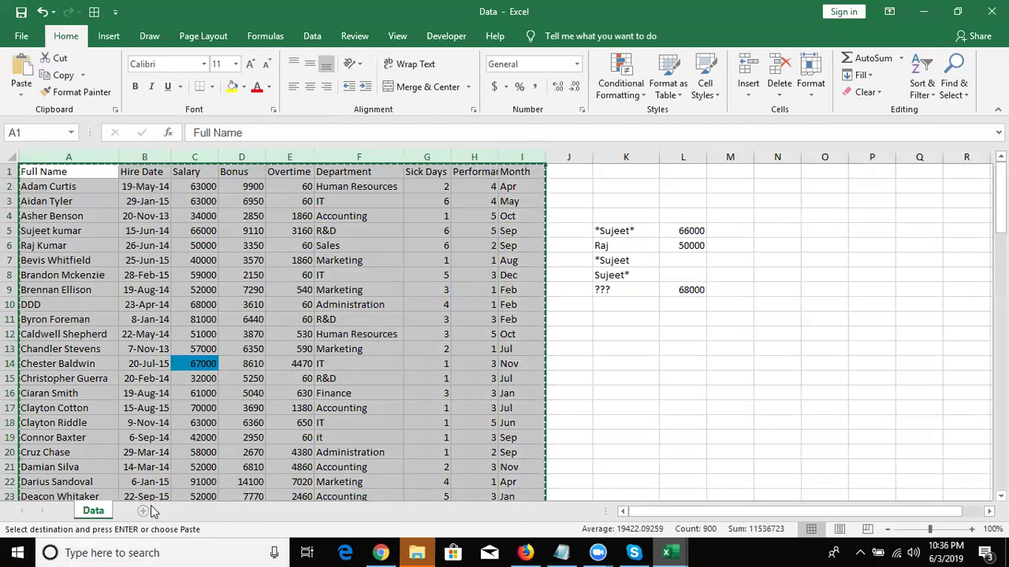
left_click(143, 511)
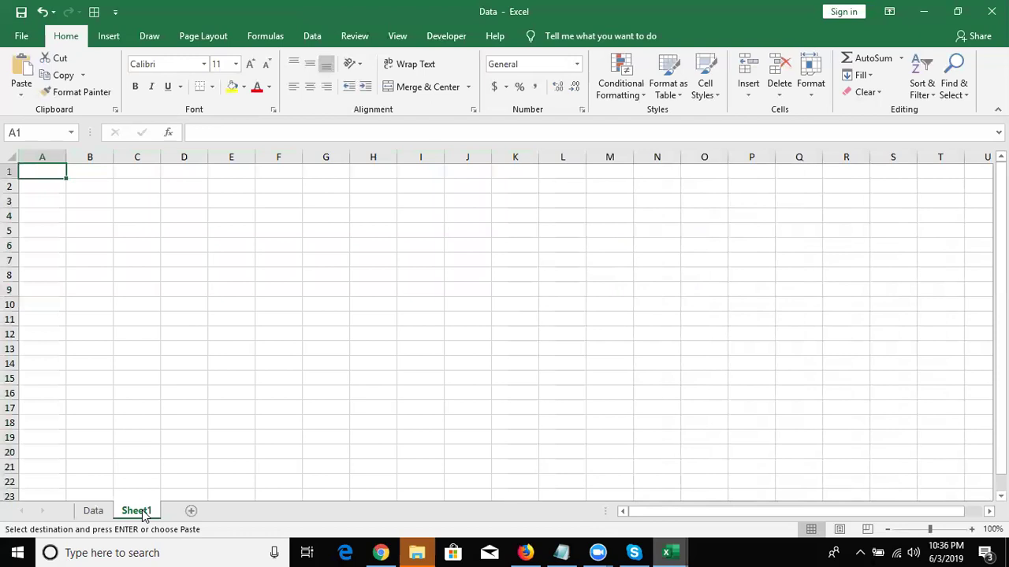
key("ctrl+space")
key("Escape")
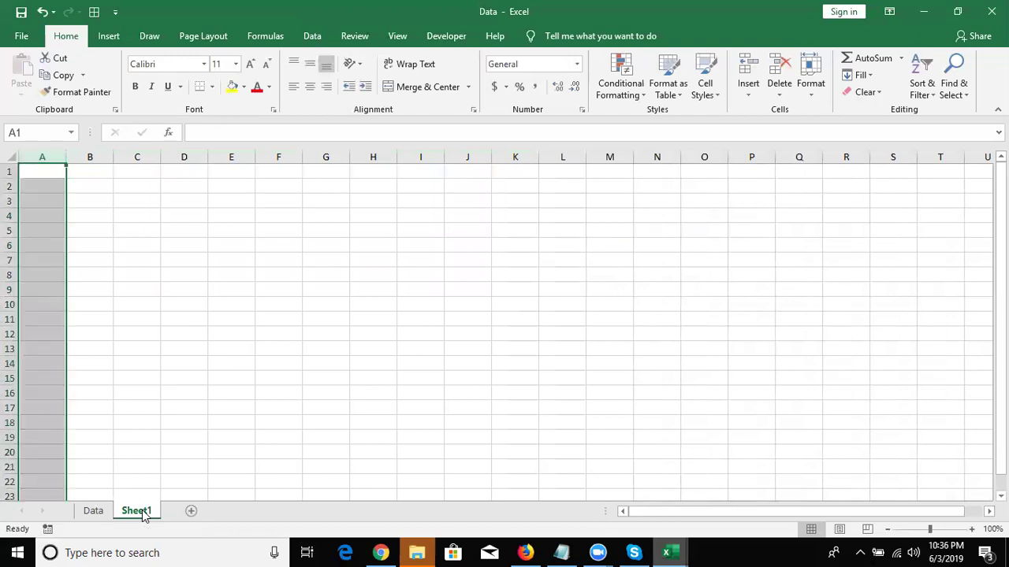
left_click(44, 211)
left_click(43, 168)
type("Name")
key("Tab")
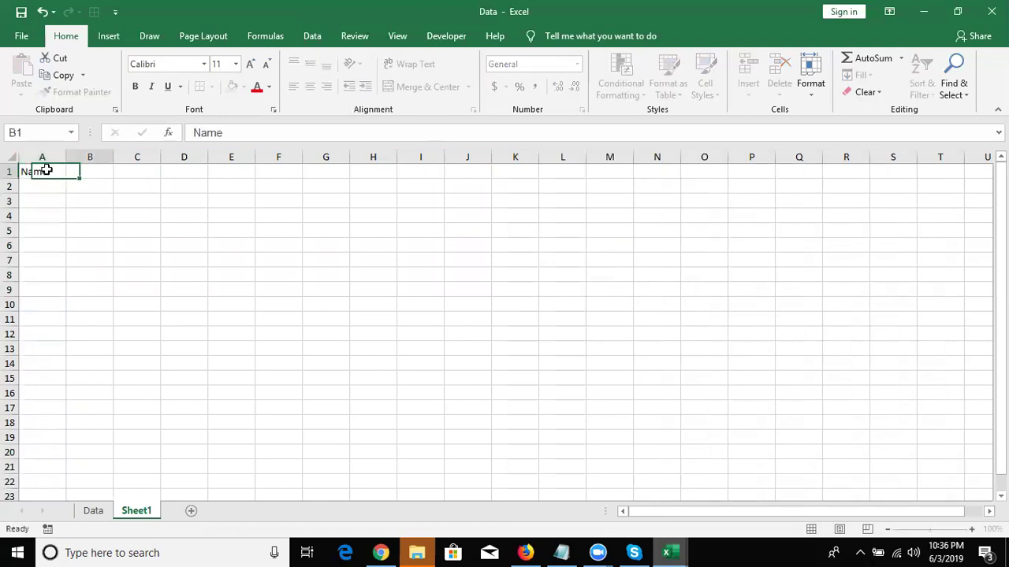
type("City")
key("Tab")
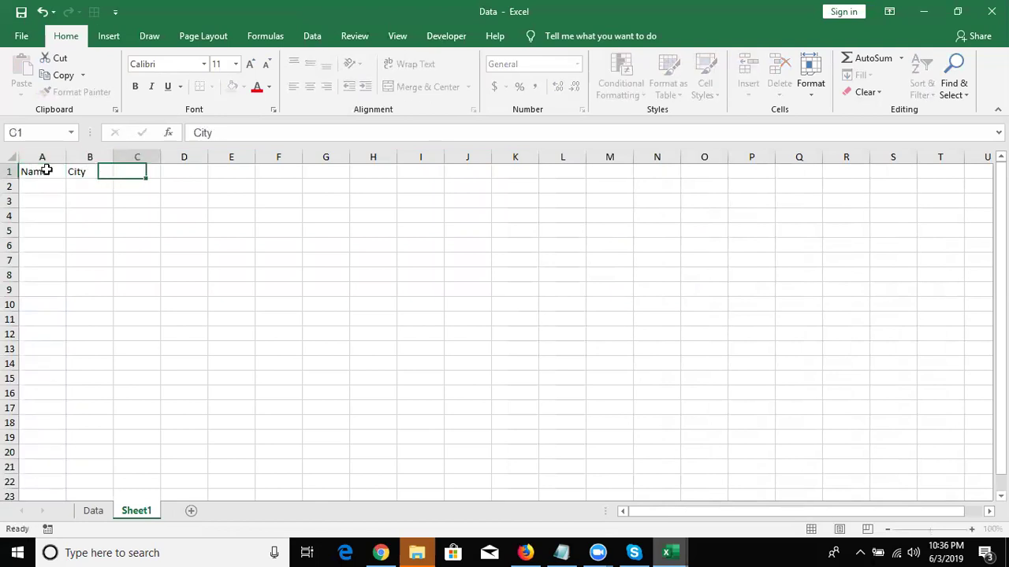
type("Amt")
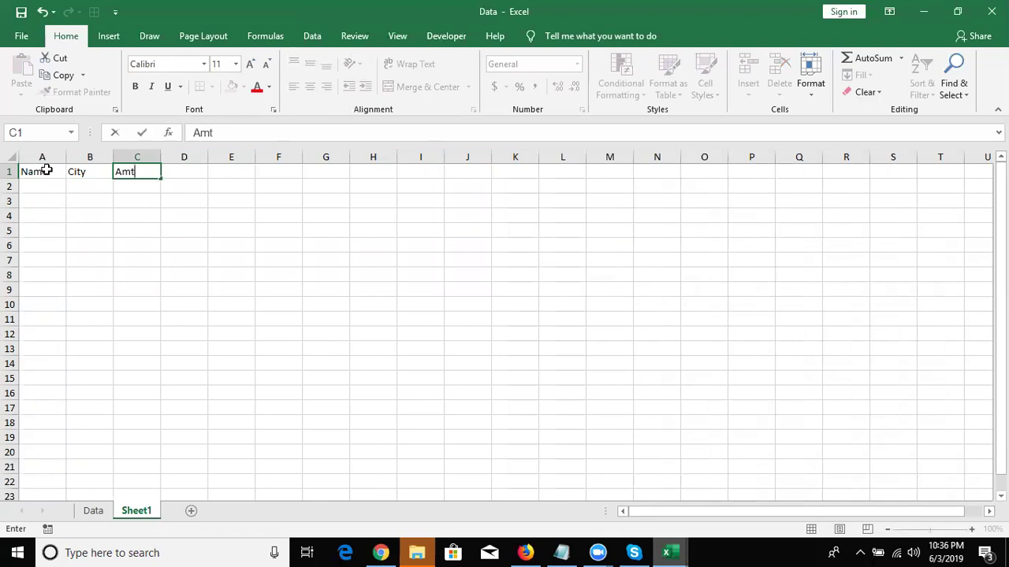
key("Return")
Fill the Name and City columns with sample names and cities, starting with Pune
type("Puja")
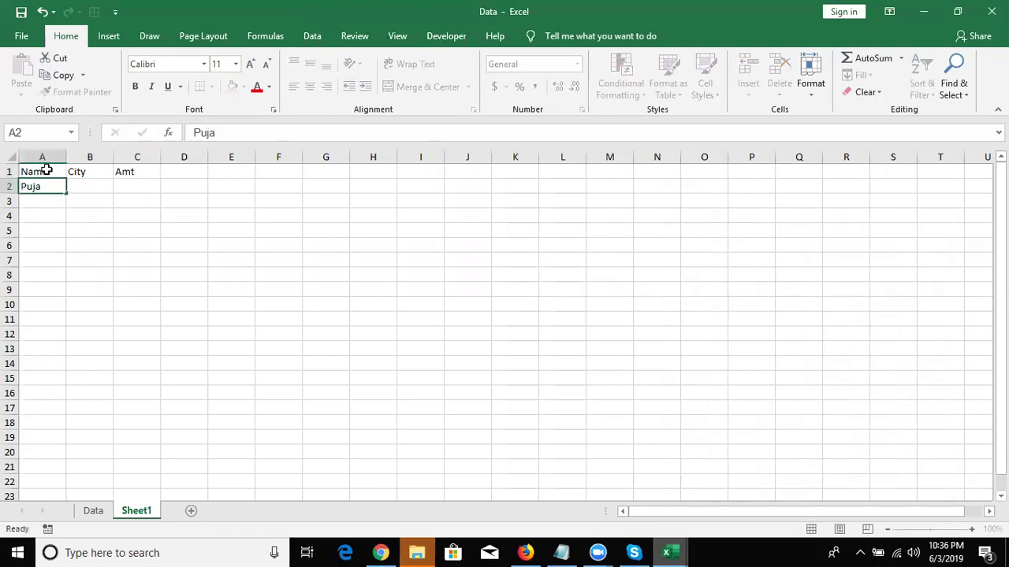
key("Return")
key("Up")
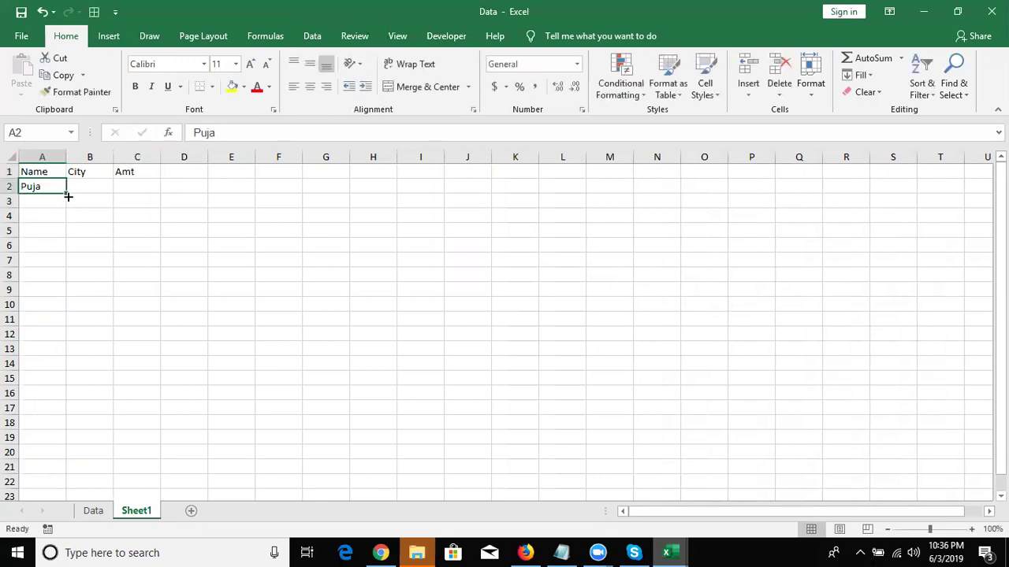
left_click_drag(66, 192, 73, 516)
key("ctrl+Home")
key("Right")
key("Down")
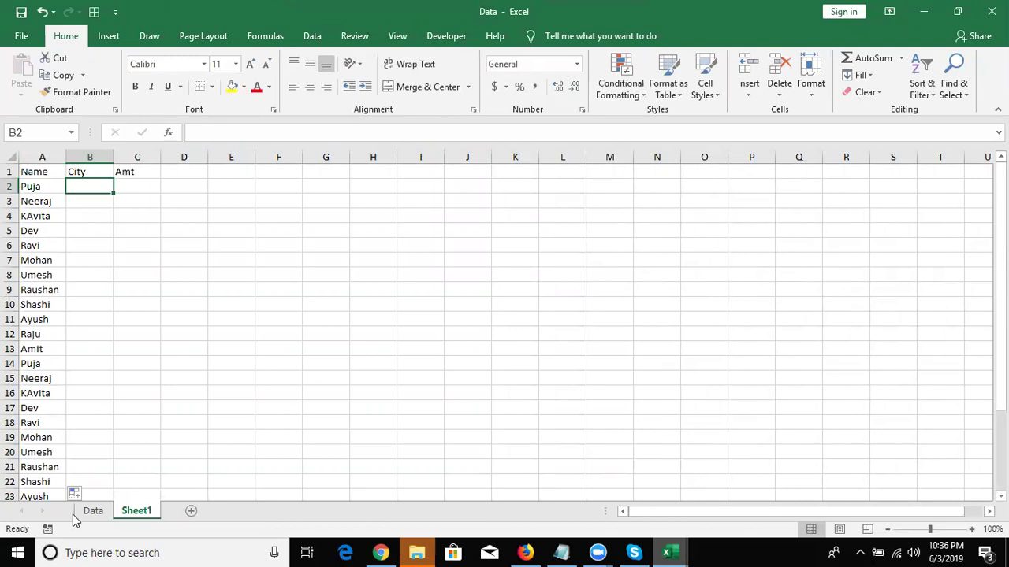
type("Pune")
key("Return")
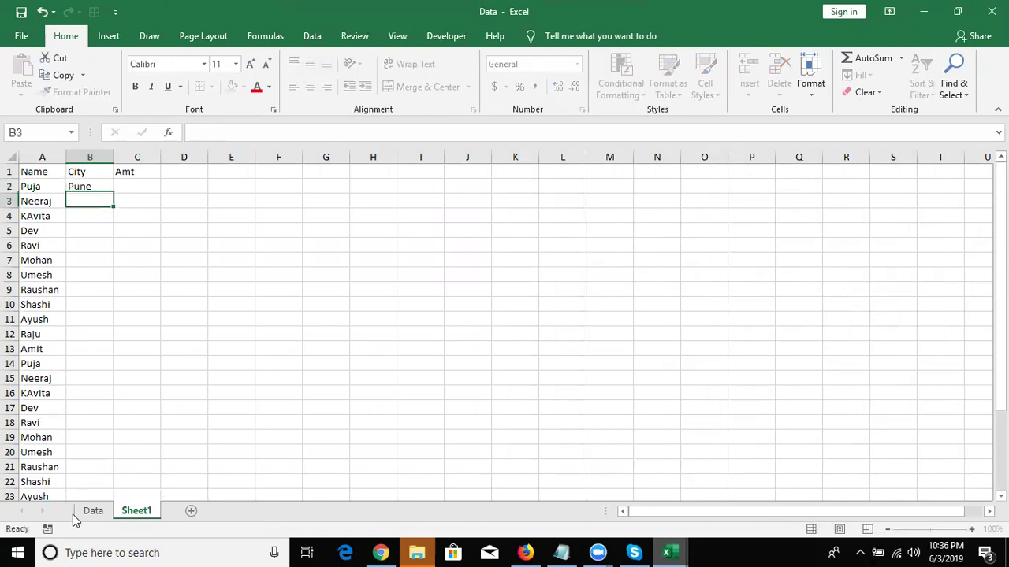
left_click(91, 186)
double_click(115, 192)
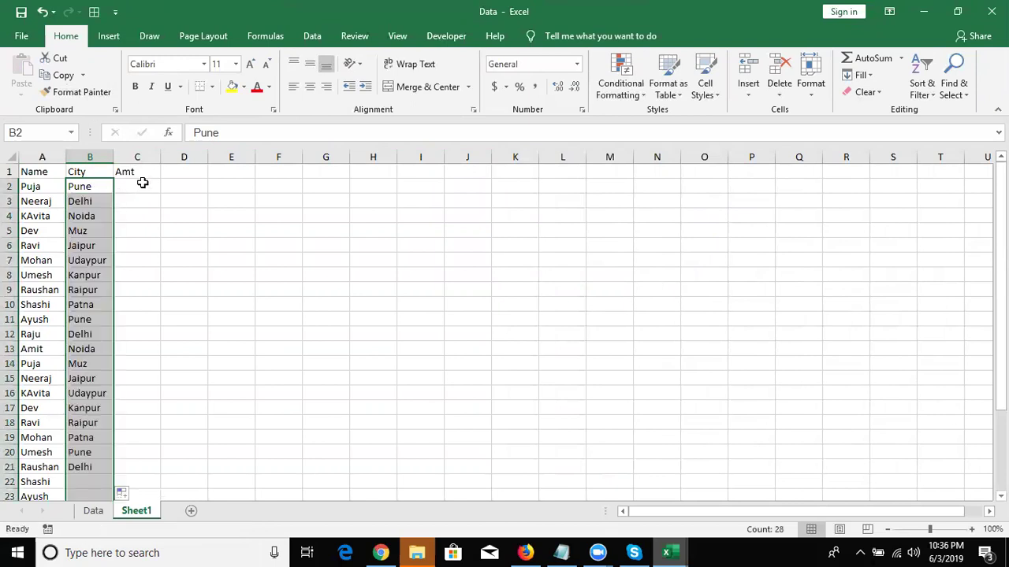
Enter =RANDBETWEEN(10,99) in C2 and fill it down to C29
left_click(142, 182)
type("=ra")
key("Down")
key("Down")
key("Tab")
type("10,99")
key("Return")
left_click(143, 183)
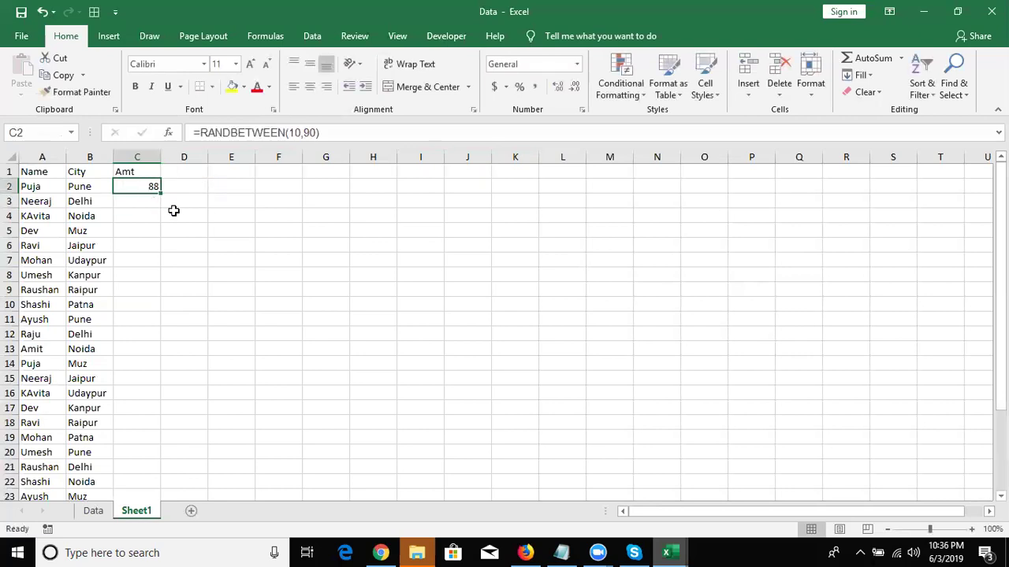
double_click(162, 191)
Copy the Amt amounts and paste them back as fixed values
key("ctrl+c")
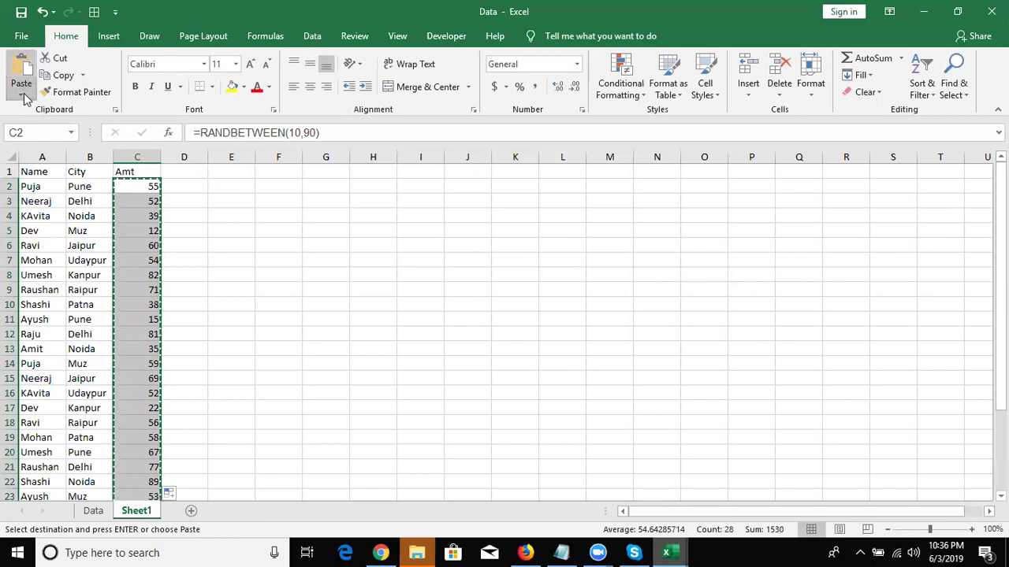
left_click(21, 93)
left_click(19, 192)
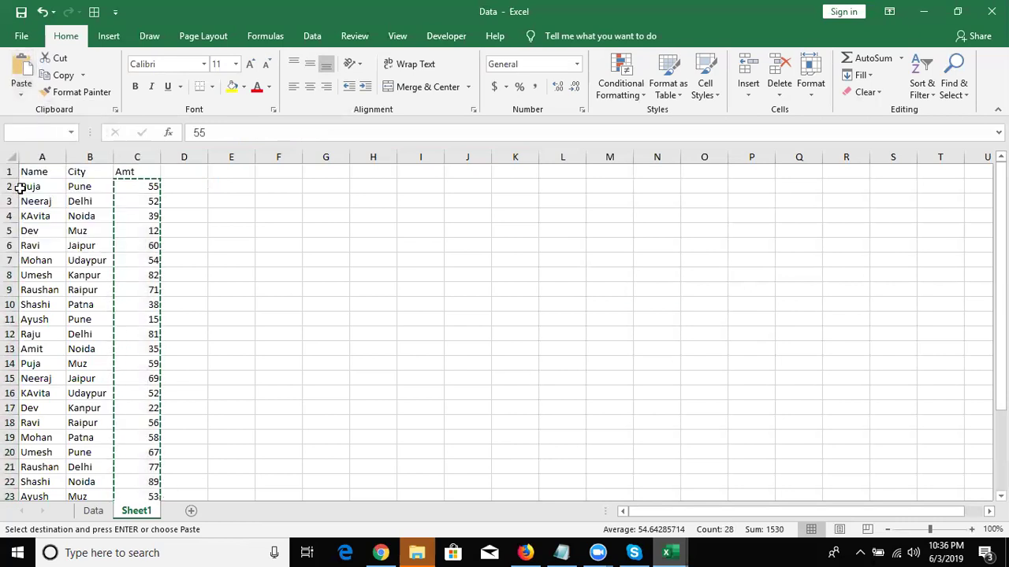
left_click(37, 155)
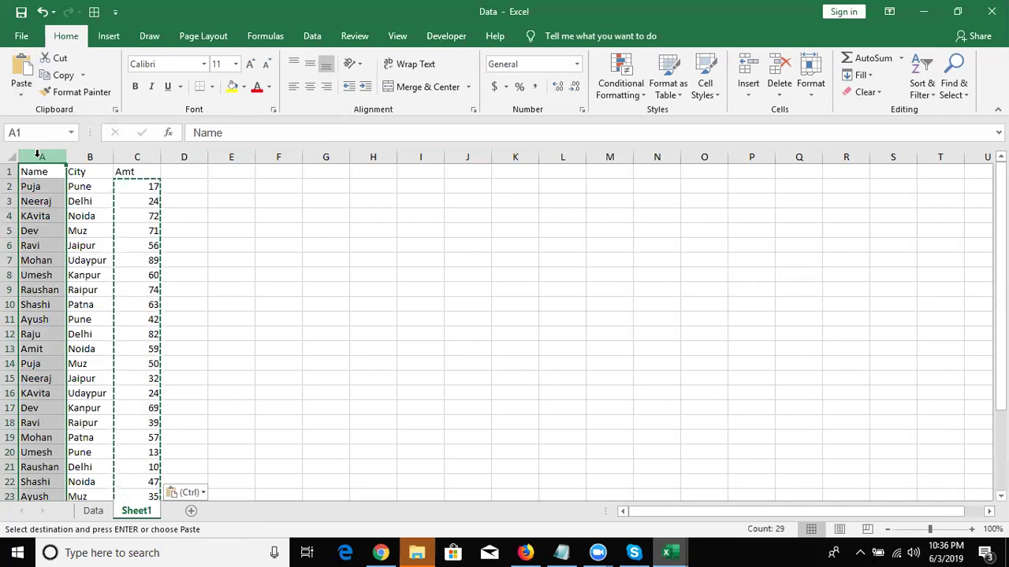
left_click(345, 226)
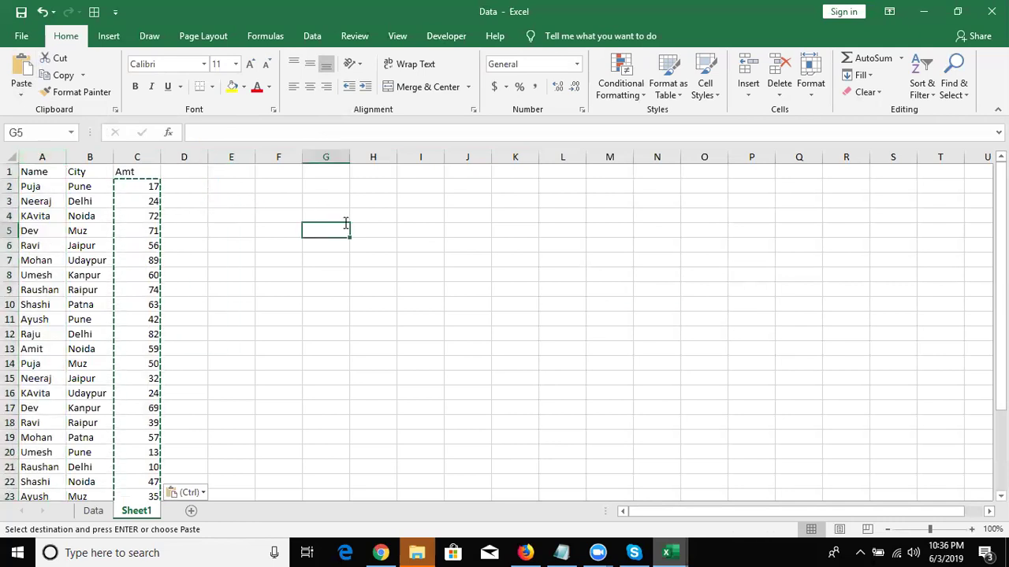
Enter the lookup name and Pune in G5:H5 and an Amt heading in I4
type("Puja")
key("Tab")
type("Pune")
key("Tab")
key("Up")
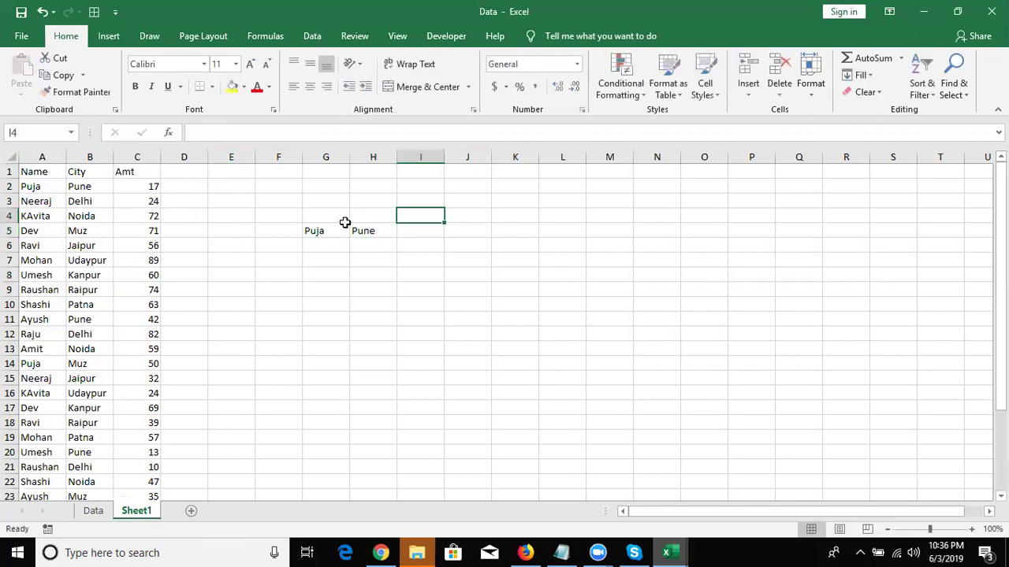
type("Amt")
key("Return")
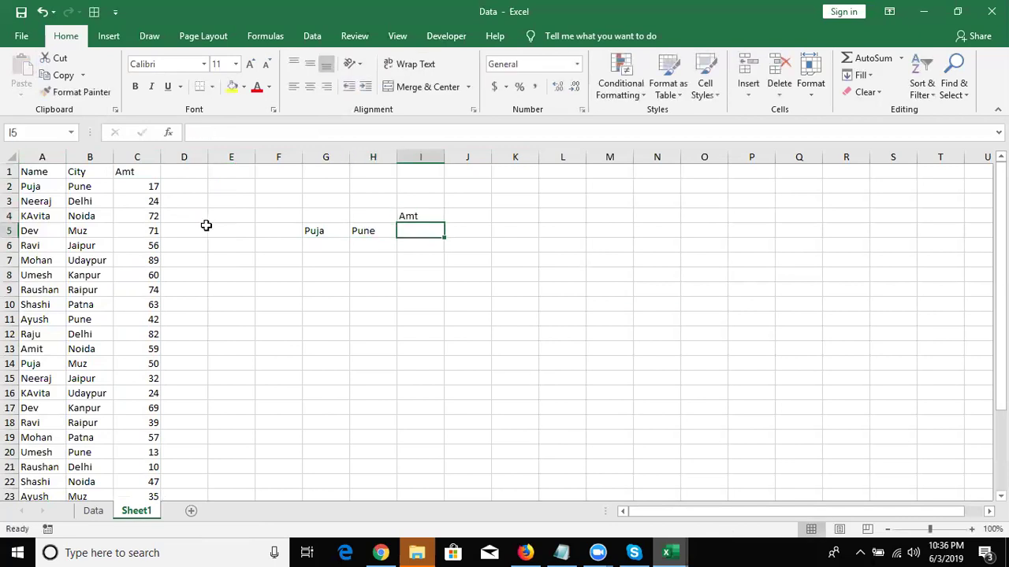
Insert an empty column A and enter =B2&"-"&C2 in A2
left_click(33, 154)
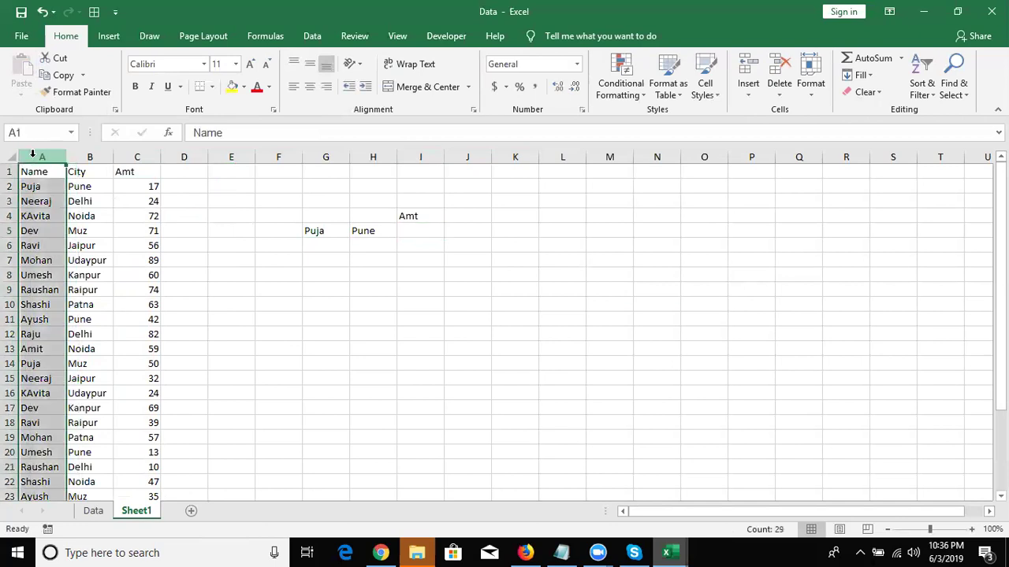
key("ctrl+shift+plus")
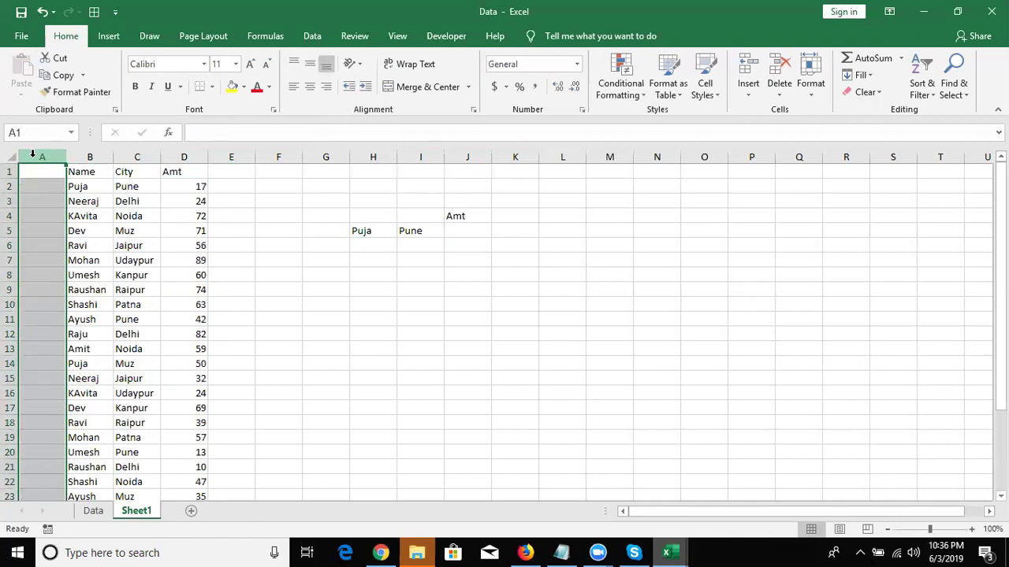
key("Down")
type("=")
key("Right")
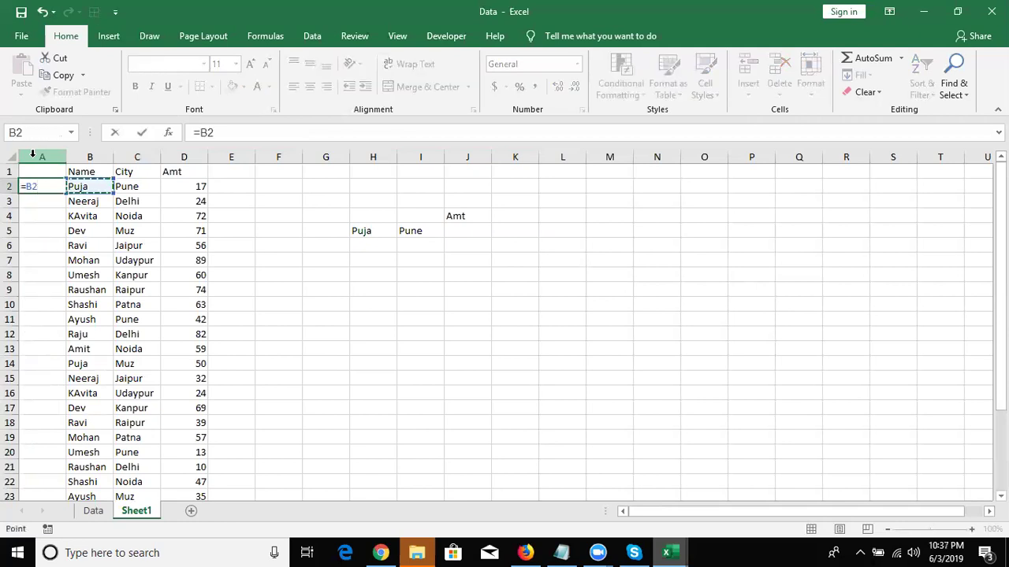
type("&\"-\"")
type("&")
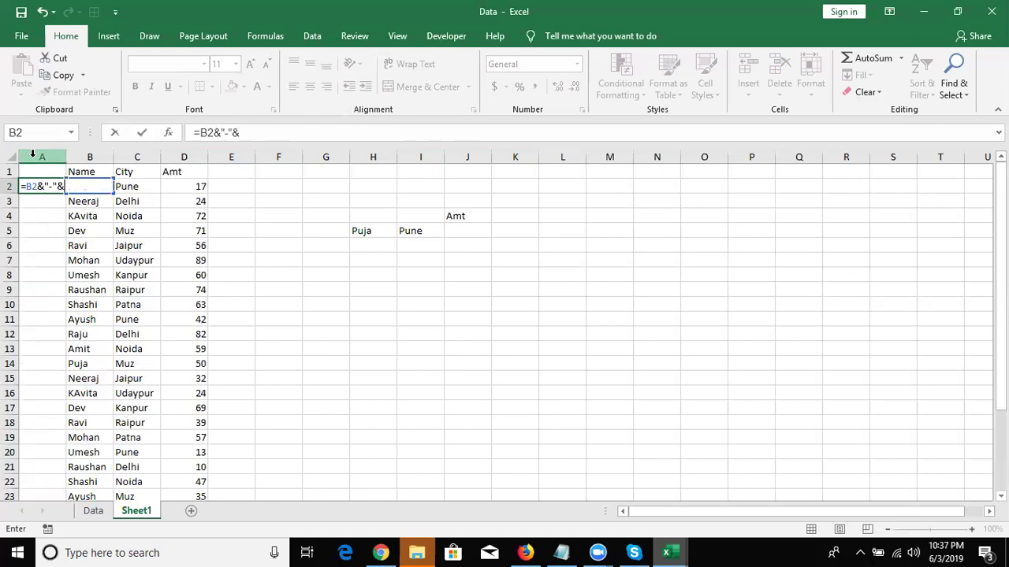
key("Right")
key("Right")
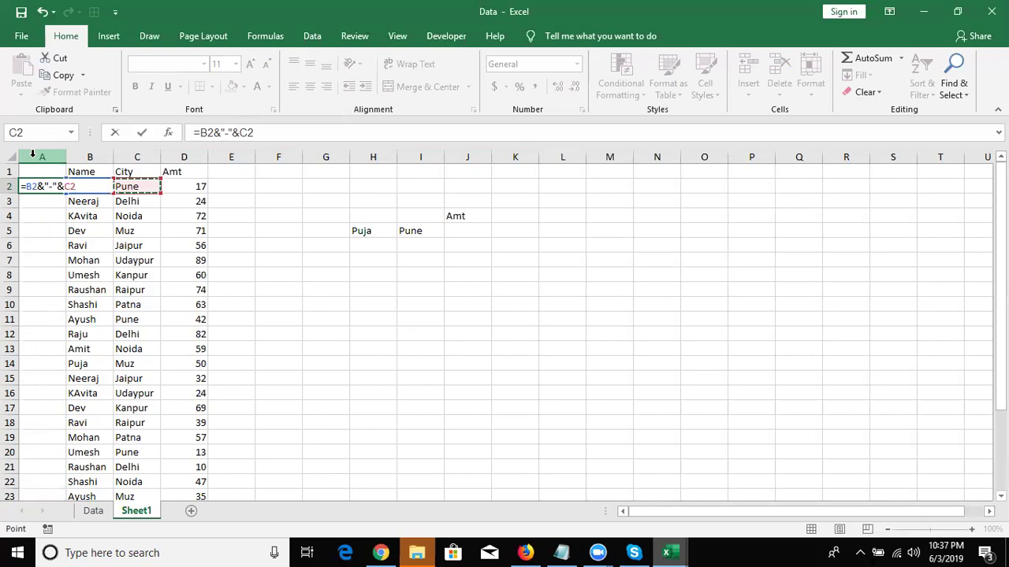
key("Return")
Fill the Name-City key formula down column A and autofit its width
key("Up")
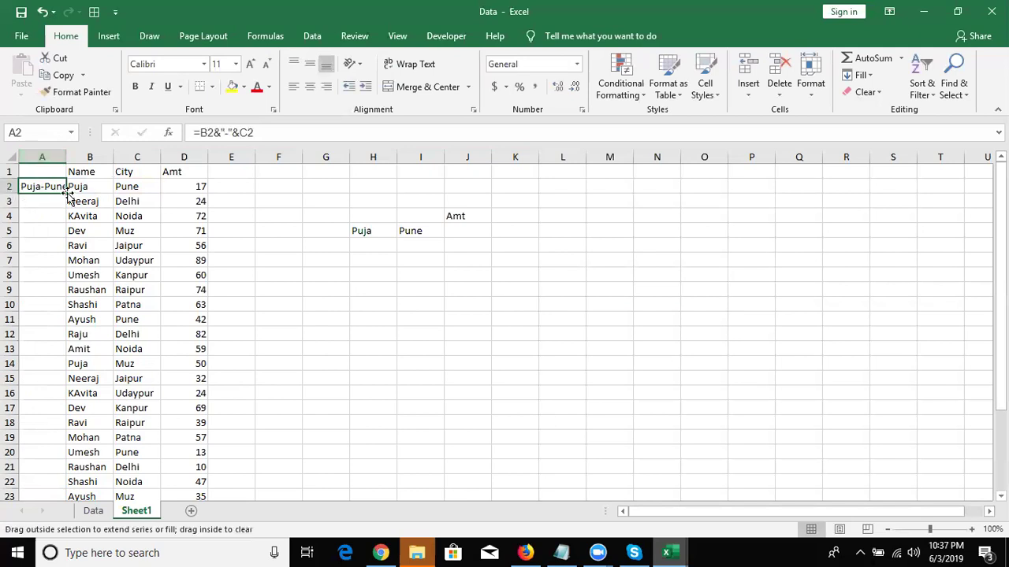
double_click(64, 194)
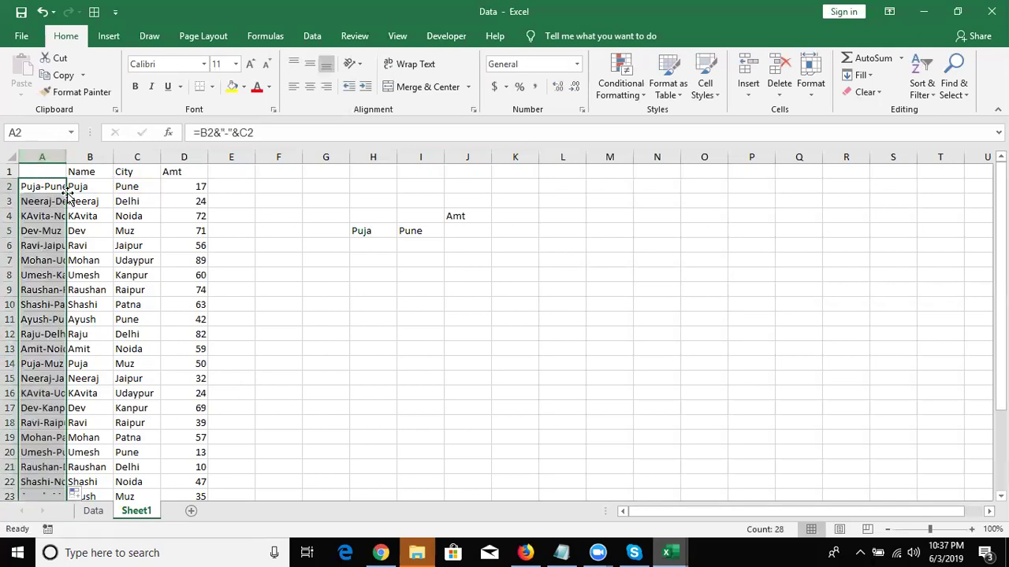
double_click(67, 157)
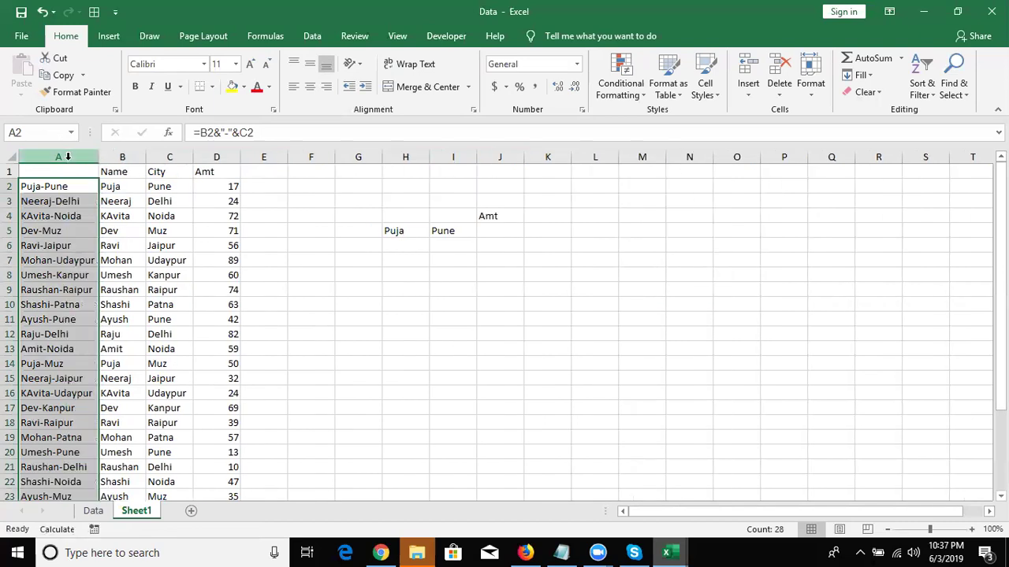
key("Down")
key("Up")
key("Down")
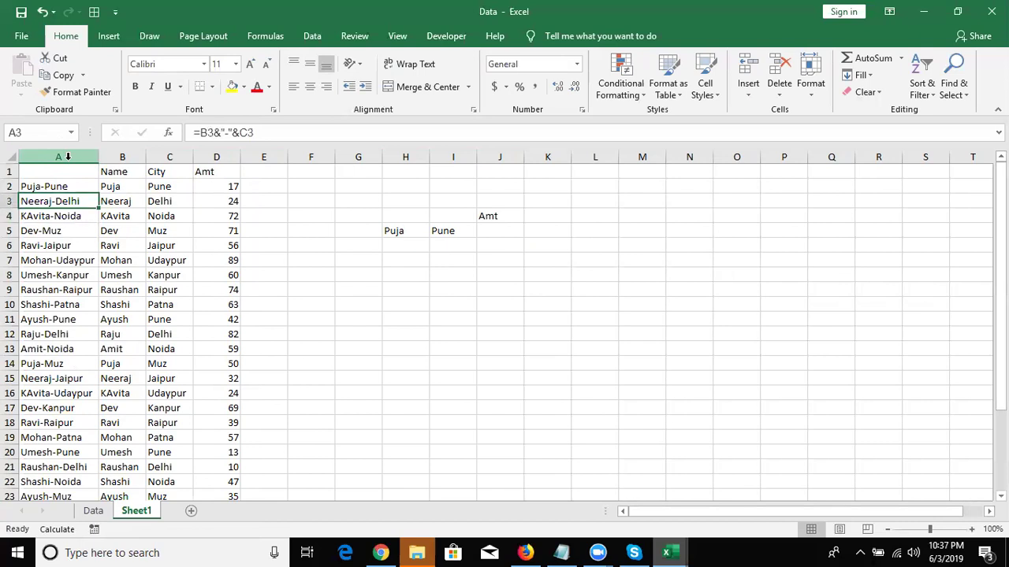
Enter =VLOOKUP(H5&"-"&I5,A:D,3,0) in J5 to match name and city against columns A:D
left_click(506, 230)
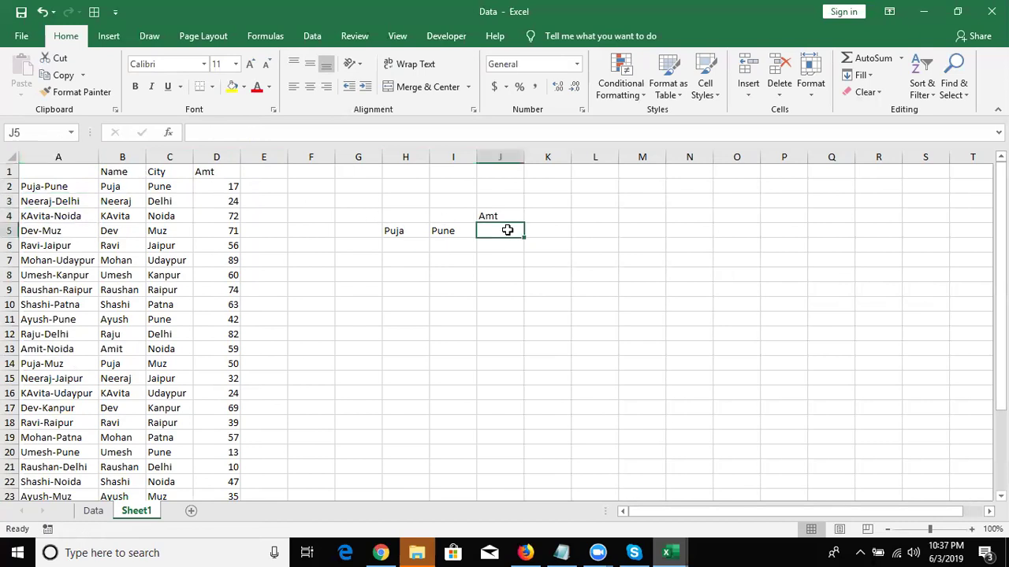
type("=vl")
key("Tab")
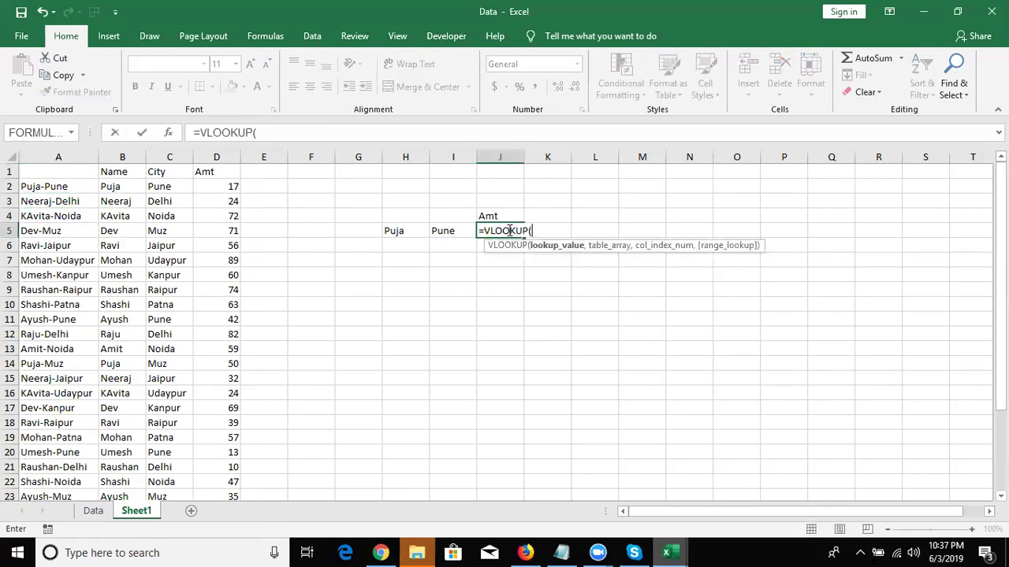
left_click(393, 238)
type("&\"-\"")
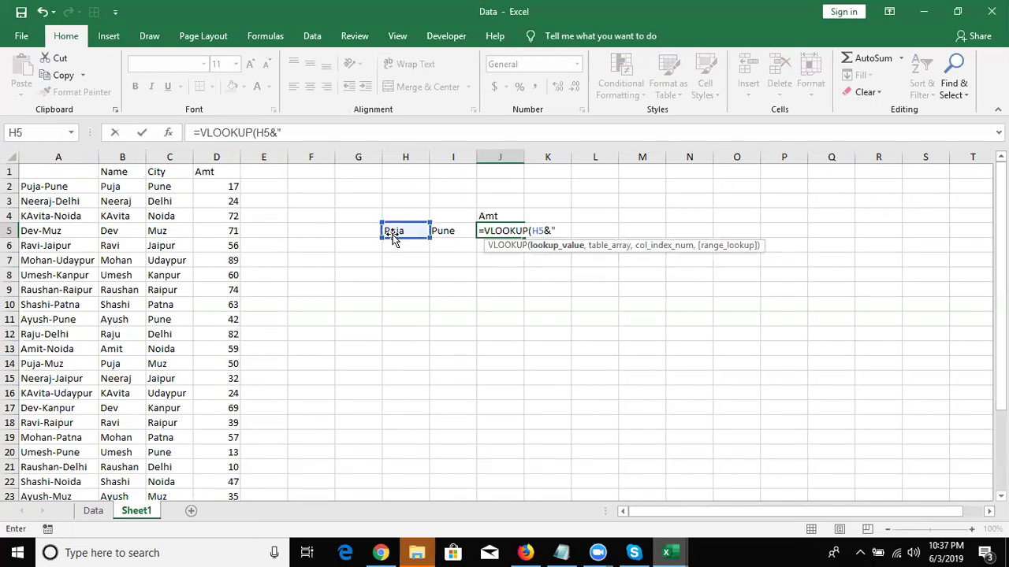
type("&")
left_click(445, 230)
type(",")
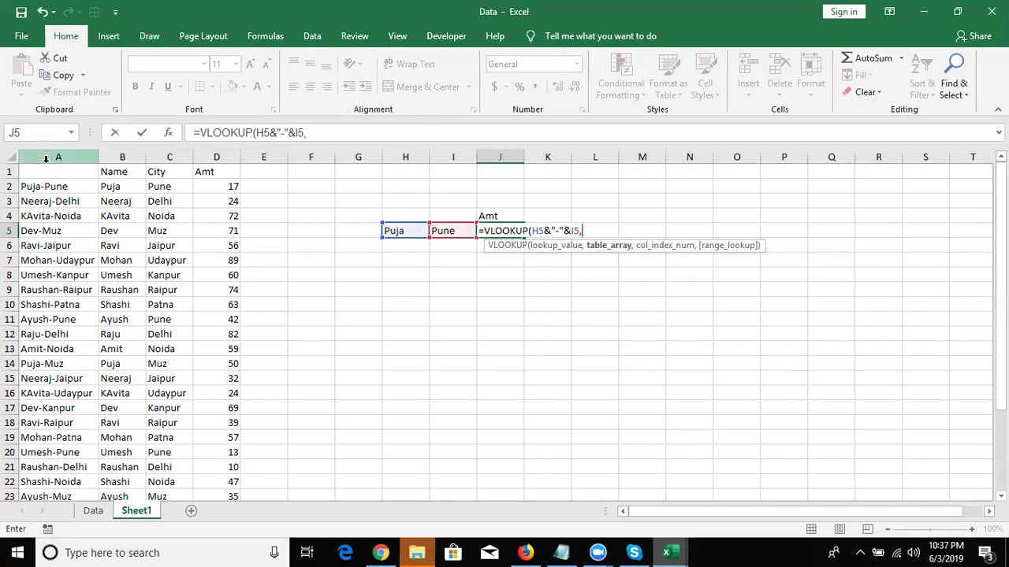
left_click_drag(47, 159, 204, 157)
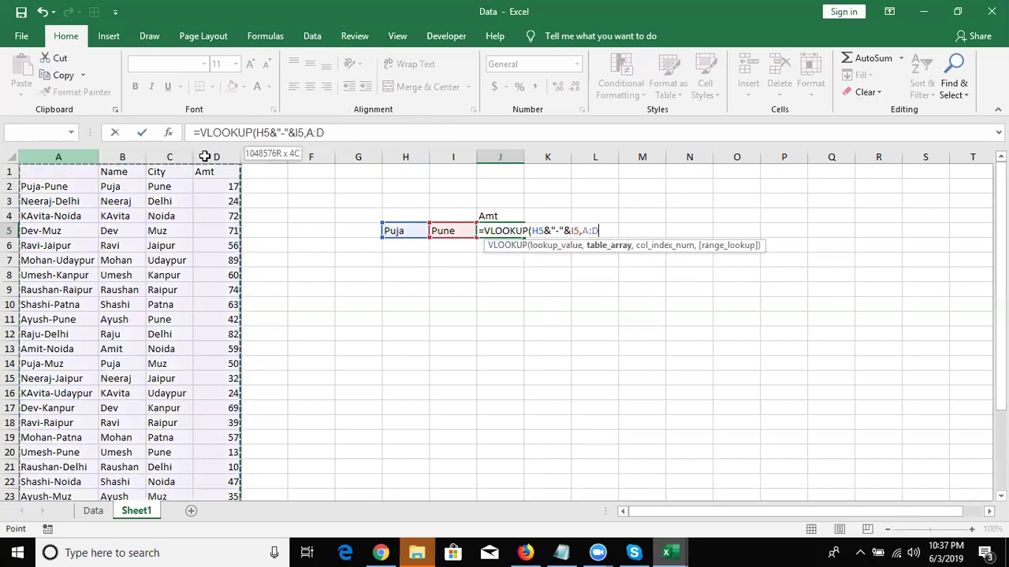
type(",3,0")
key("Return")
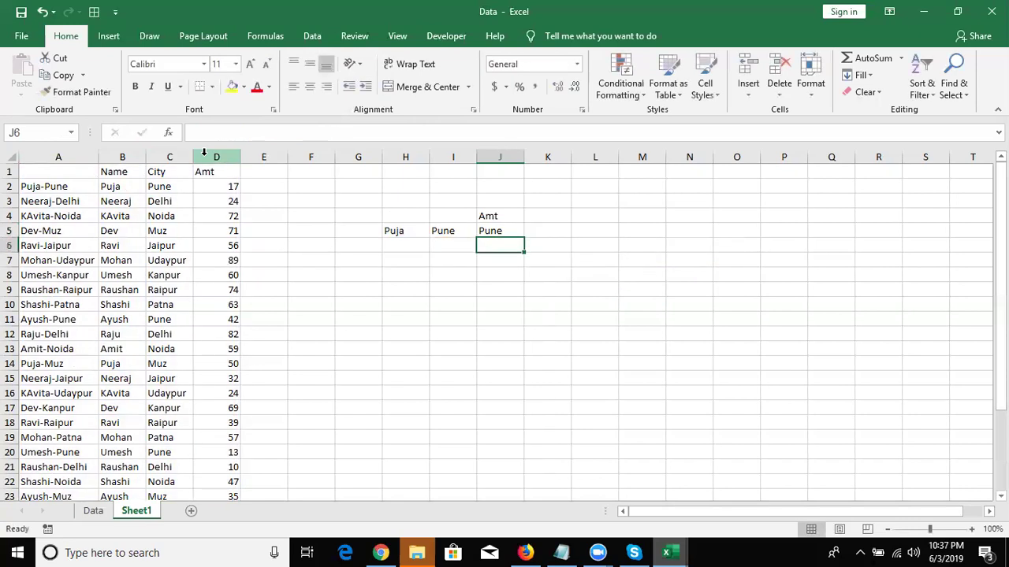
Change J5's column index from 3 to 4 so it returns 17
key("Up")
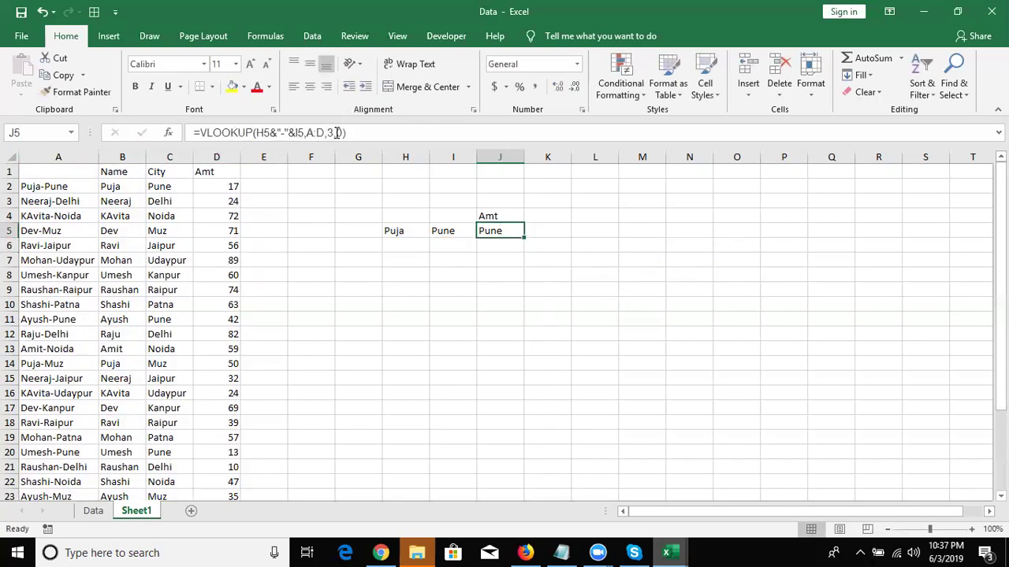
left_click(335, 132)
key("BackSpace")
type("4")
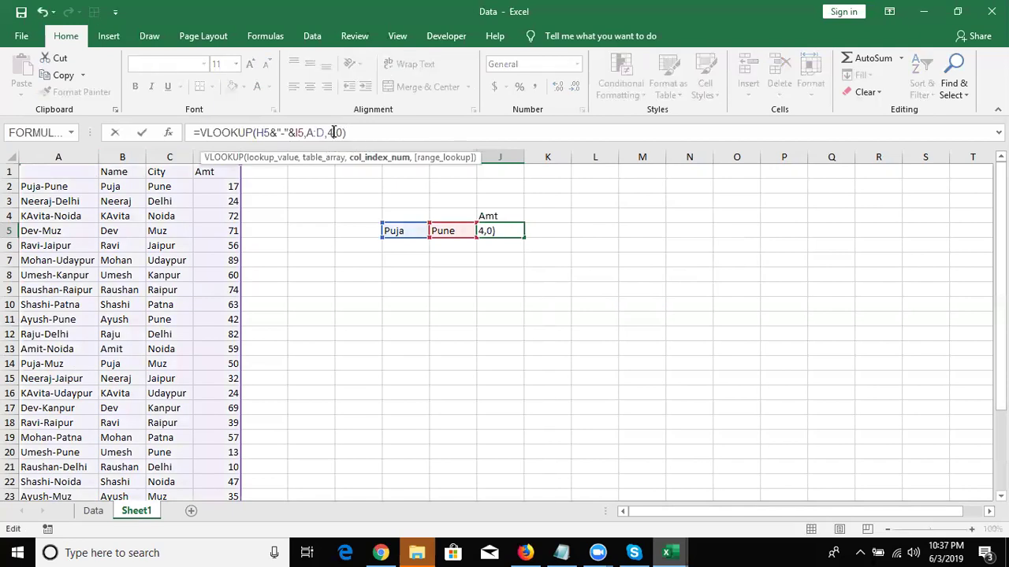
key("Return")
Test the lookup with Muz, then Kanpur in I5 and Dev in H5, giving 69
key("Up")
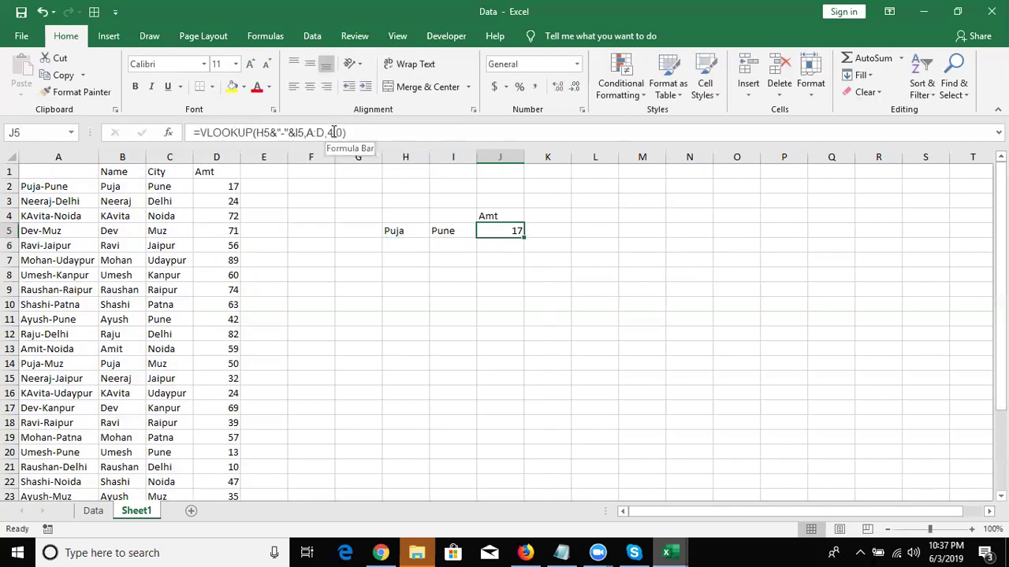
key("Left")
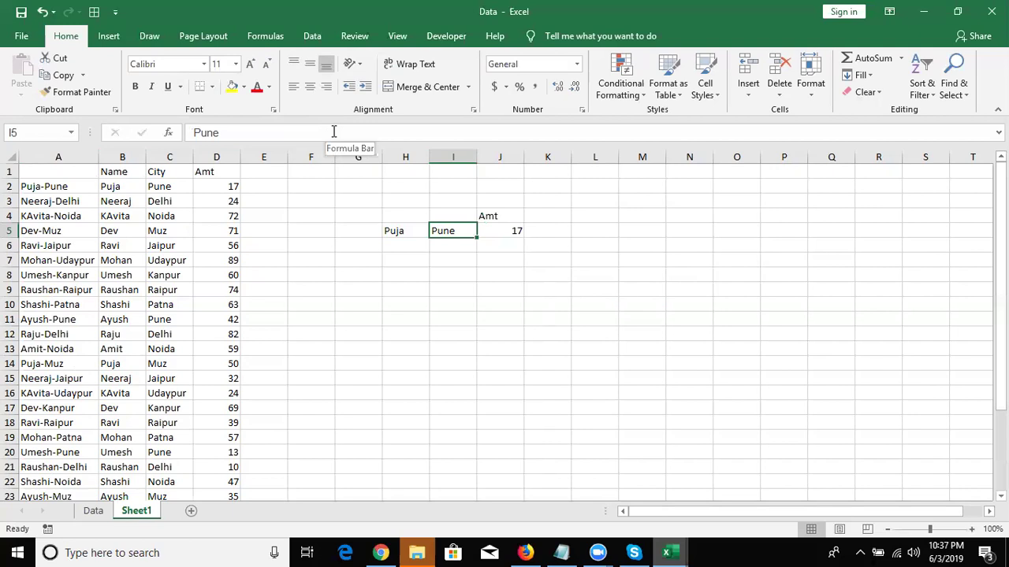
type("Muz")
key("Return")
key("Up")
type("Kanpur")
key("Return")
key("Up")
key("Left")
type("Dev")
key("Return")
key("Up")
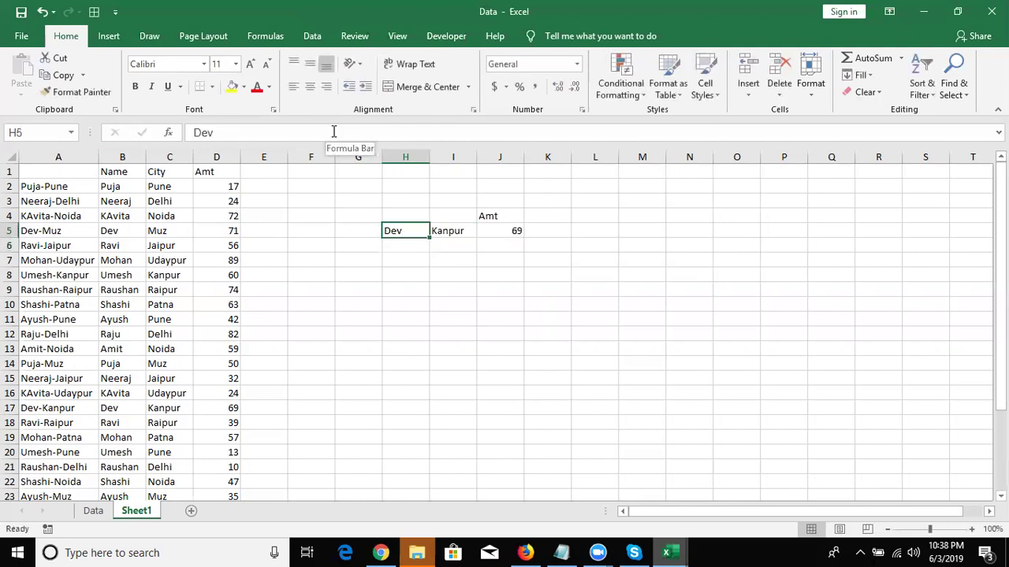
key("Right")
key("Right")
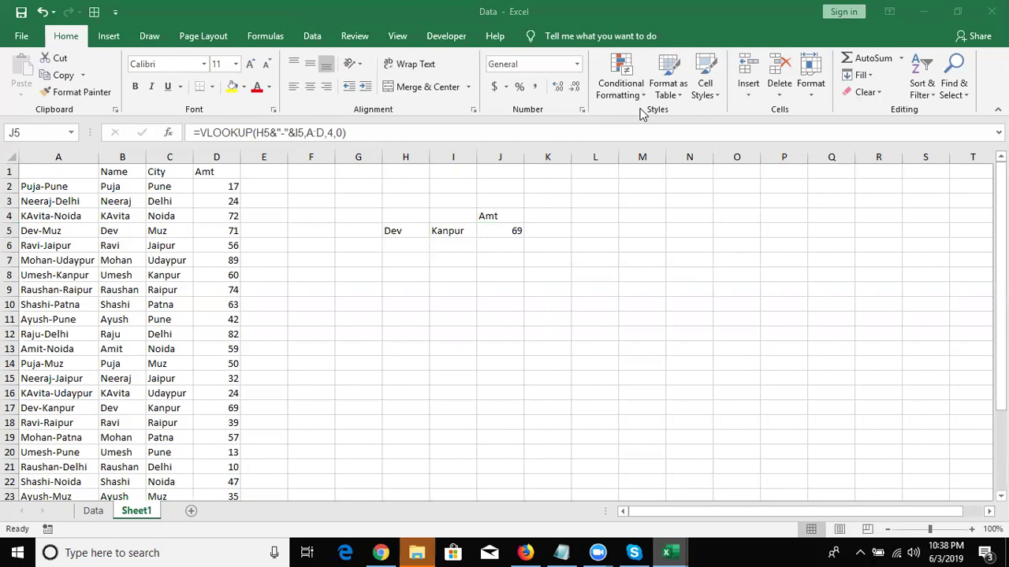
Add a new sheet with a Name heading and names from Puja filled down to row 14
left_click(191, 514)
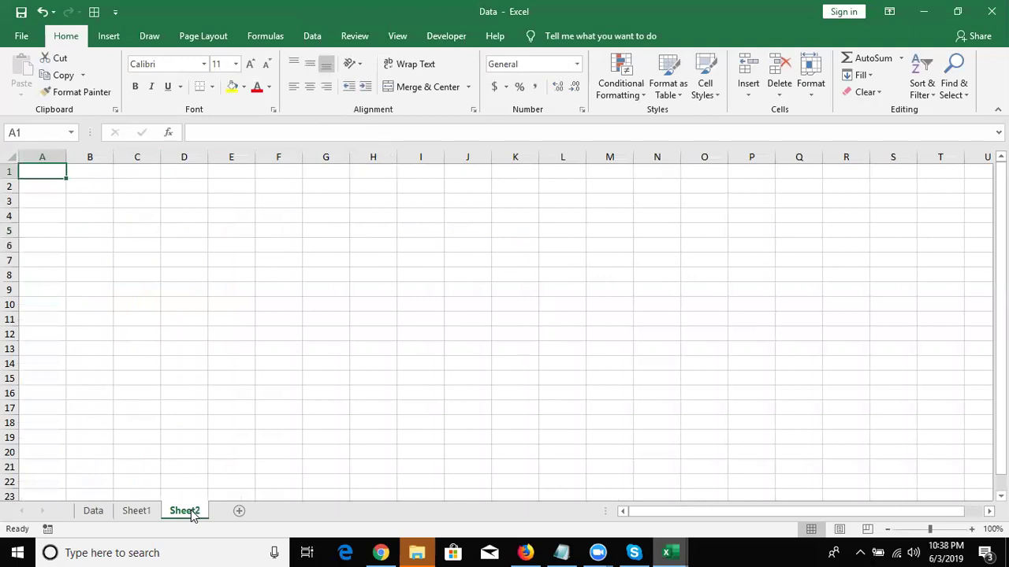
type("Name")
key("Return")
type("Puja")
key("Return")
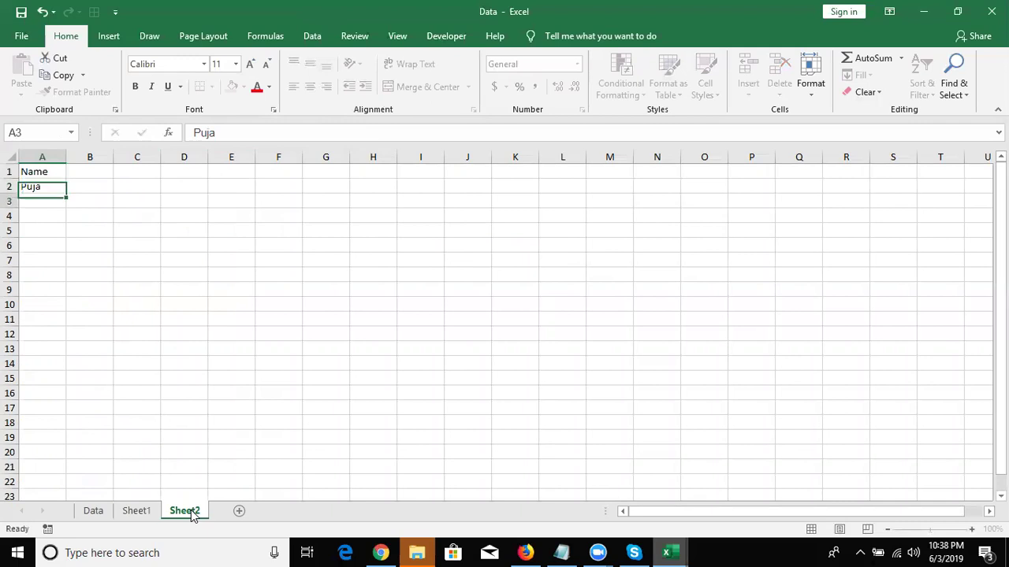
key("Up")
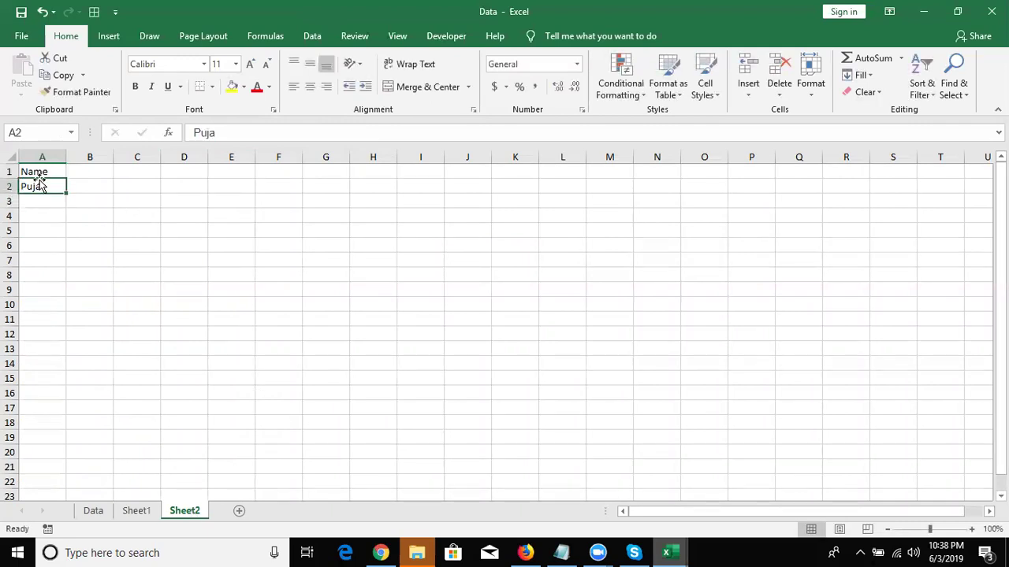
left_click_drag(65, 191, 32, 364)
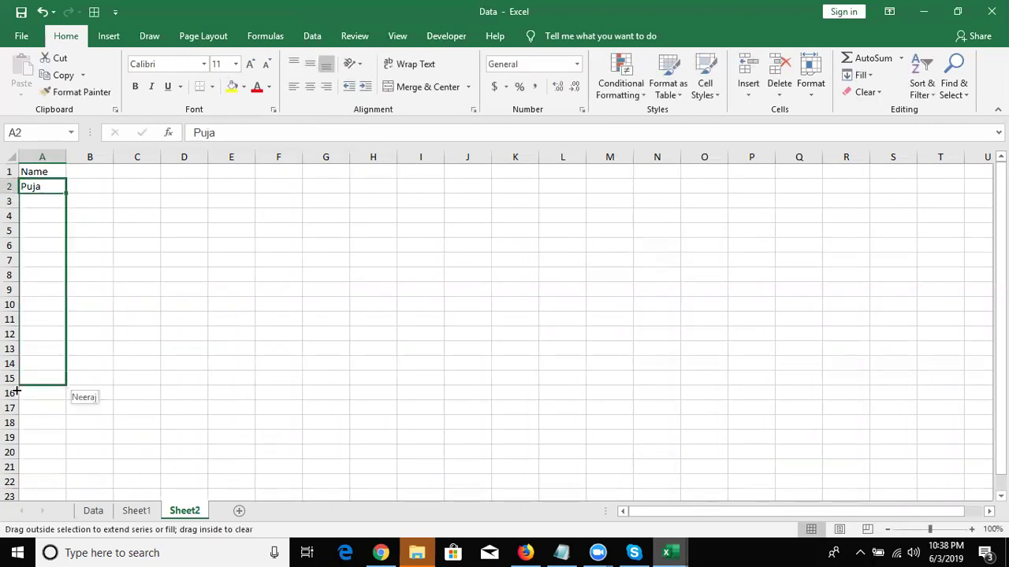
Head B1 Q1 and enter a RANDBETWEEN(10,90) formula in B2
left_click(95, 175)
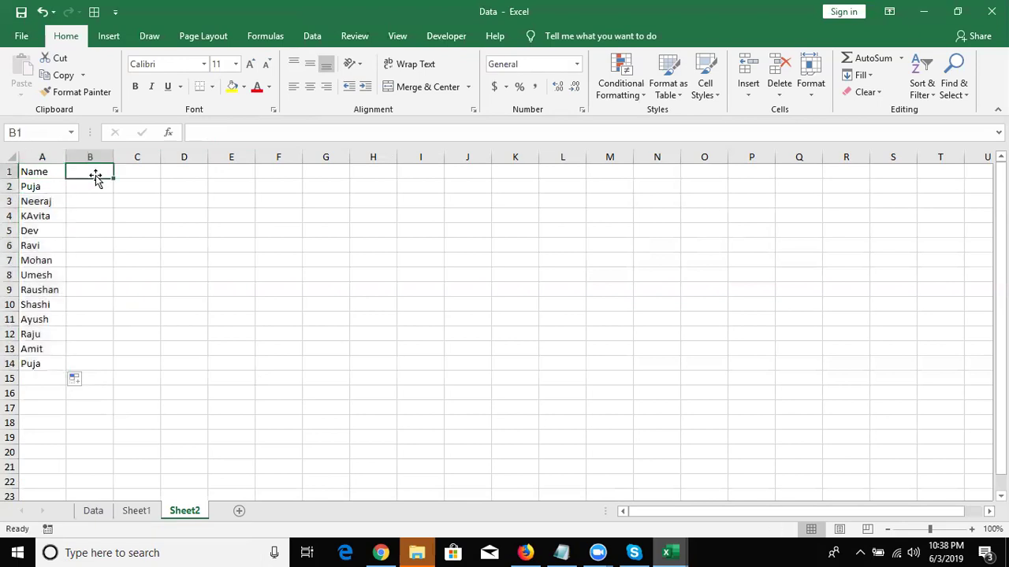
type("Q1")
key("Return")
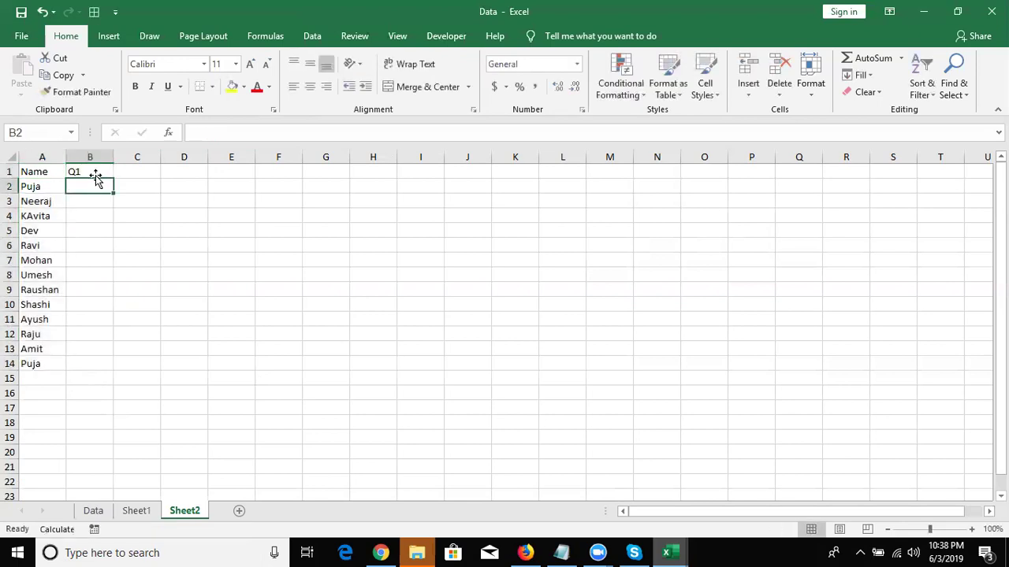
type("=r")
type("a")
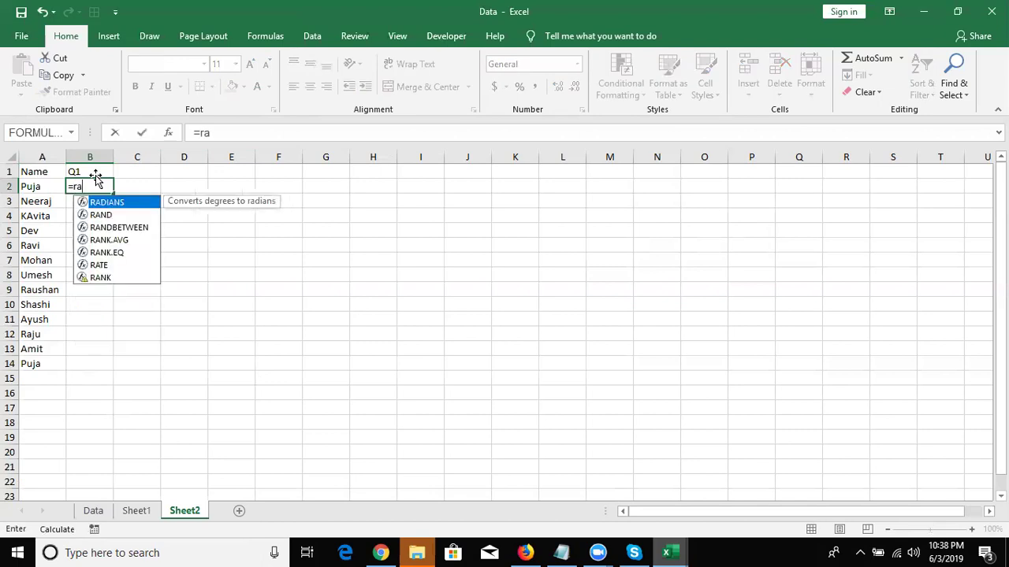
key("Down")
key("Down")
key("Tab")
type("10")
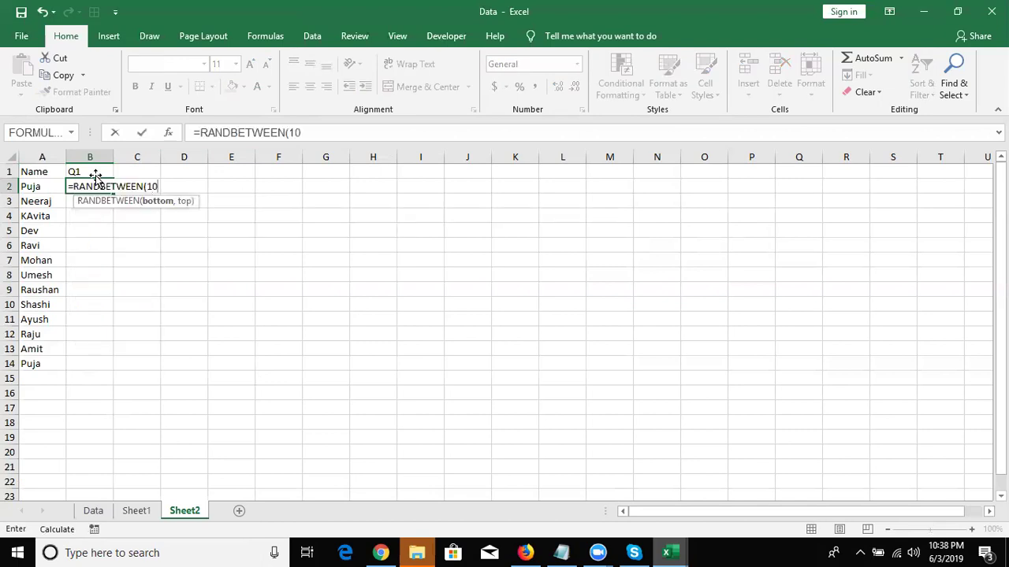
type(",99)")
key("Return")
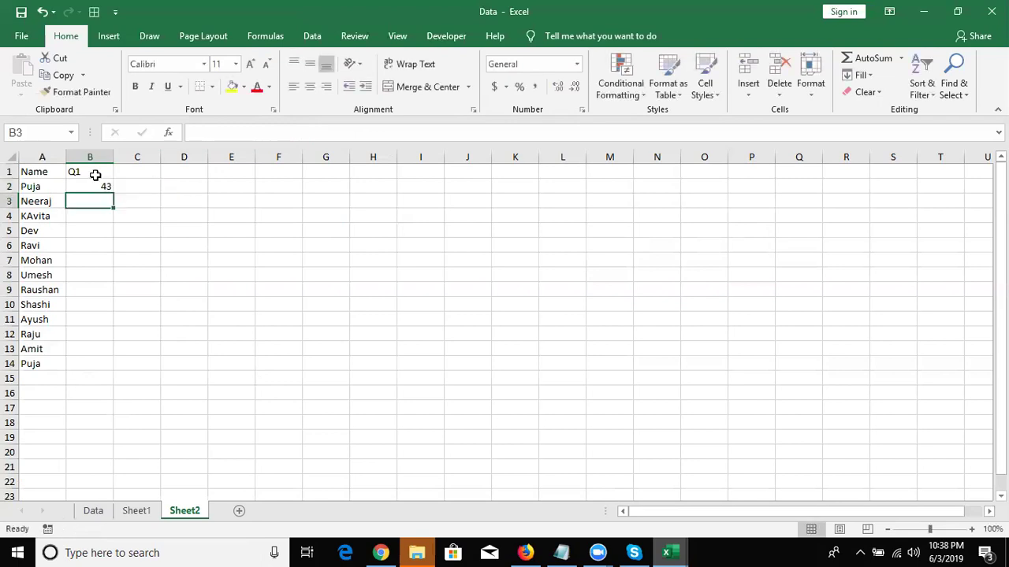
Fill B2 down to B14 and paste the random scores back as fixed values
left_click(96, 184)
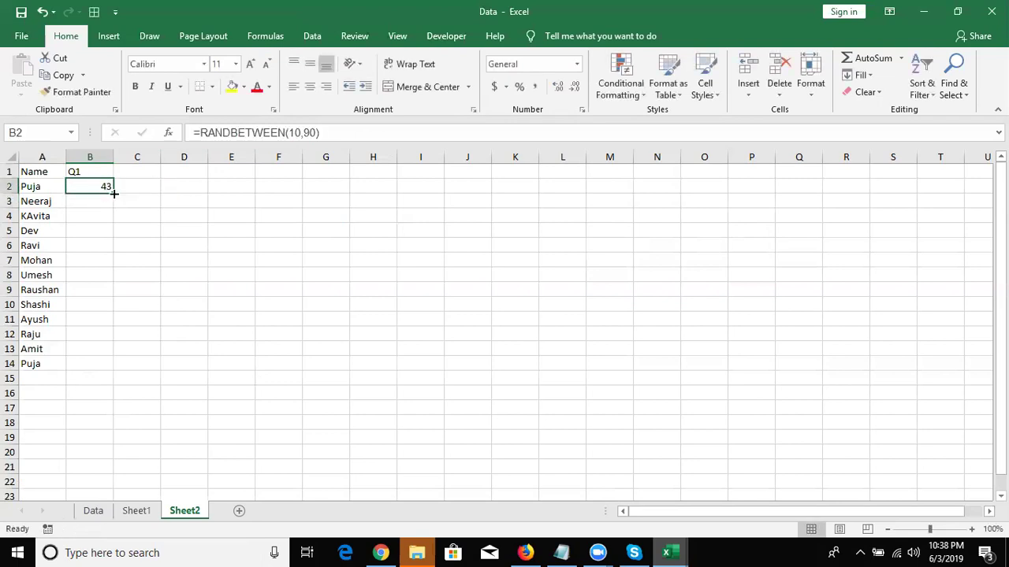
double_click(113, 192)
key("ctrl+c")
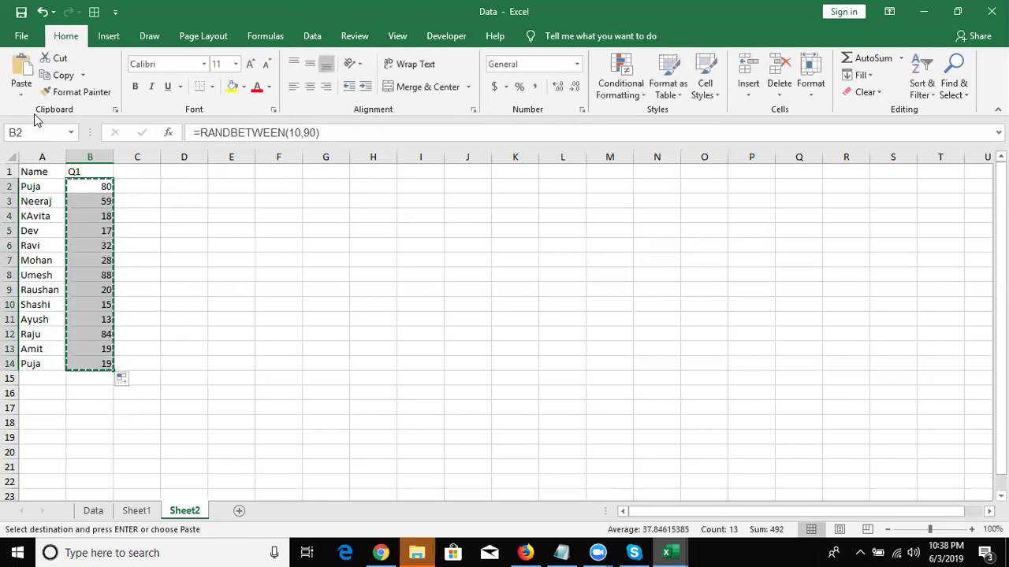
left_click(22, 94)
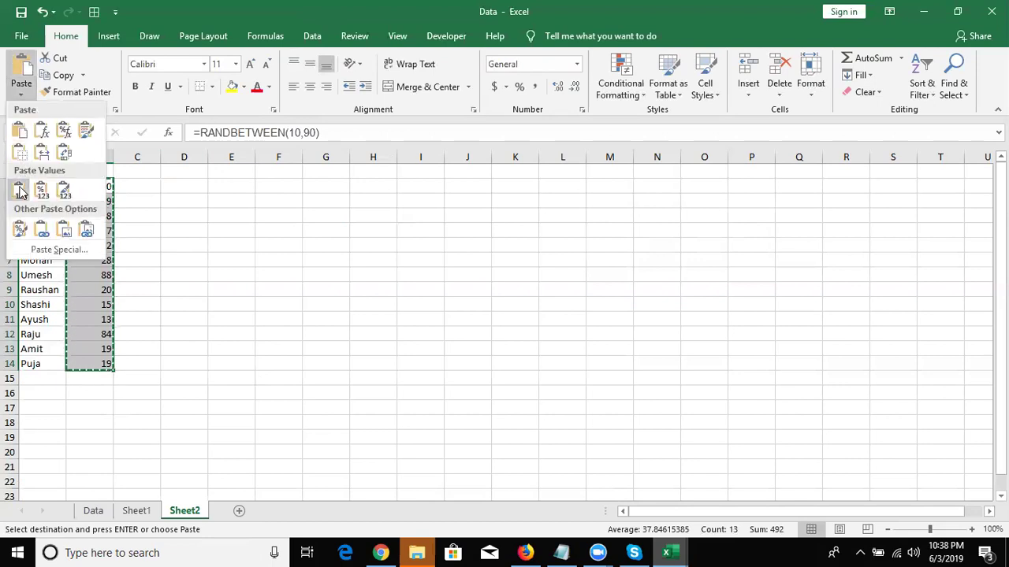
left_click(19, 190)
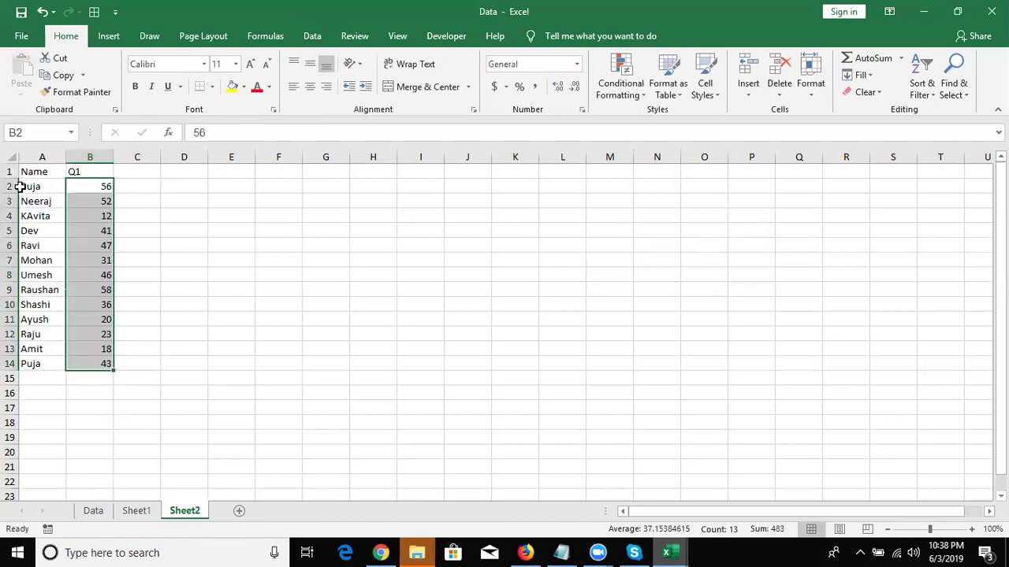
key("Down")
key("Up")
key("Up")
key("Left")
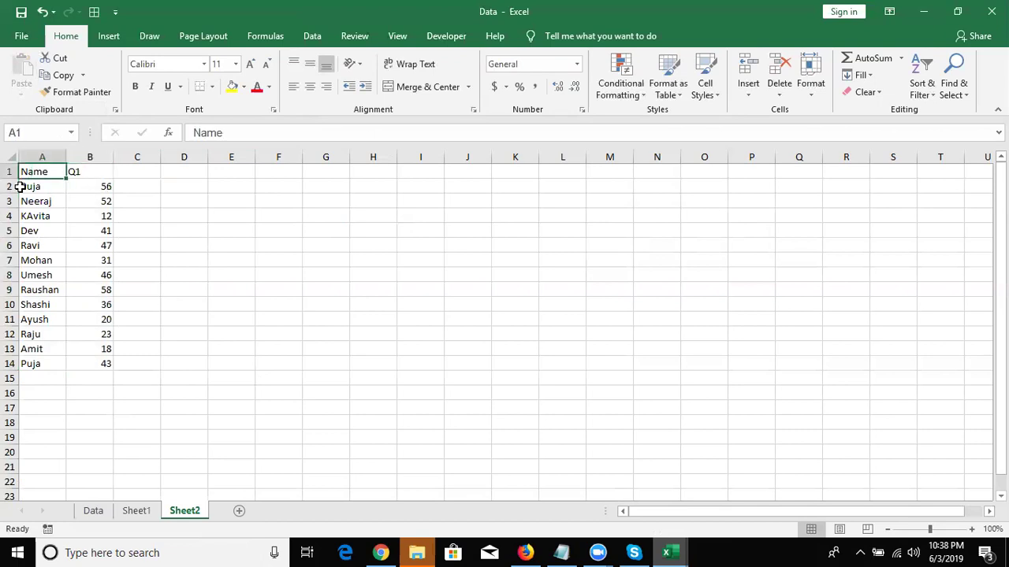
key("shift+Right")
Copy the Name/Q1 table A1:B14 and paste it at G1
key("ctrl+shift+Down")
key("ctrl+c")
key("Right")
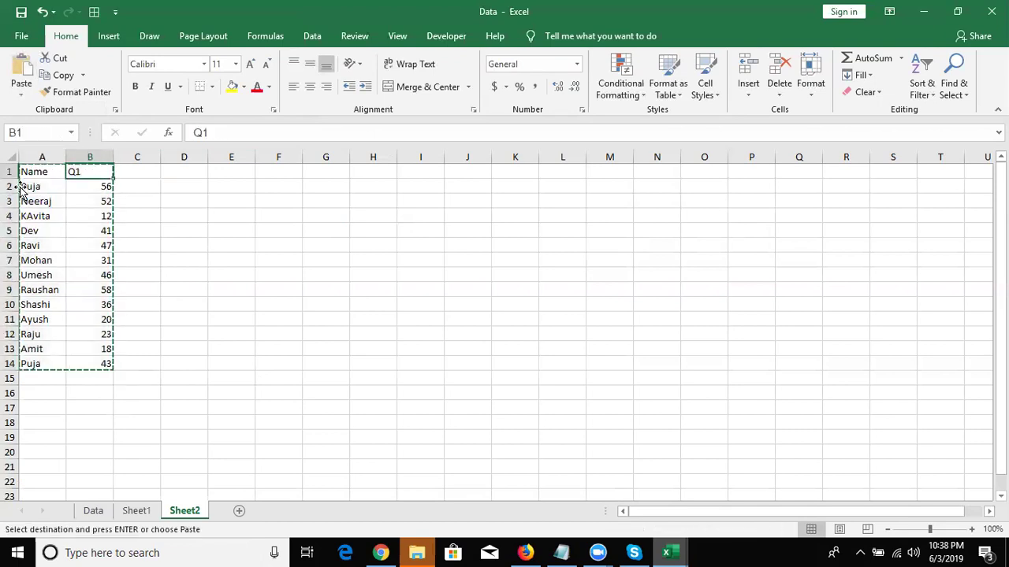
key("Right")
key("Right")
key("Right")
key("Left")
key("Left")
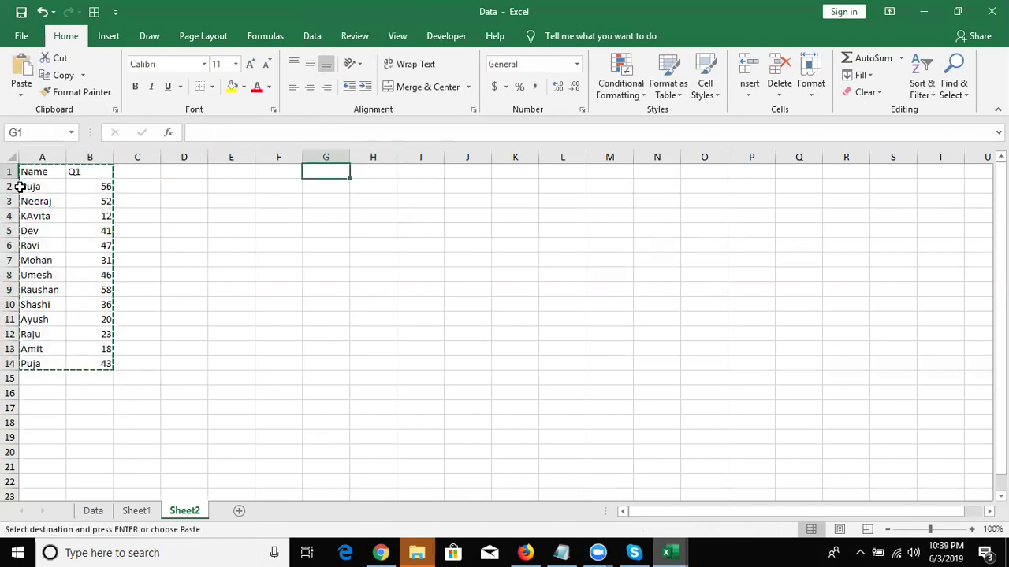
key("ctrl+v")
Rename H1 to Q2 and enter a RANDBETWEEN(10,90) formula in H2
key("Right")
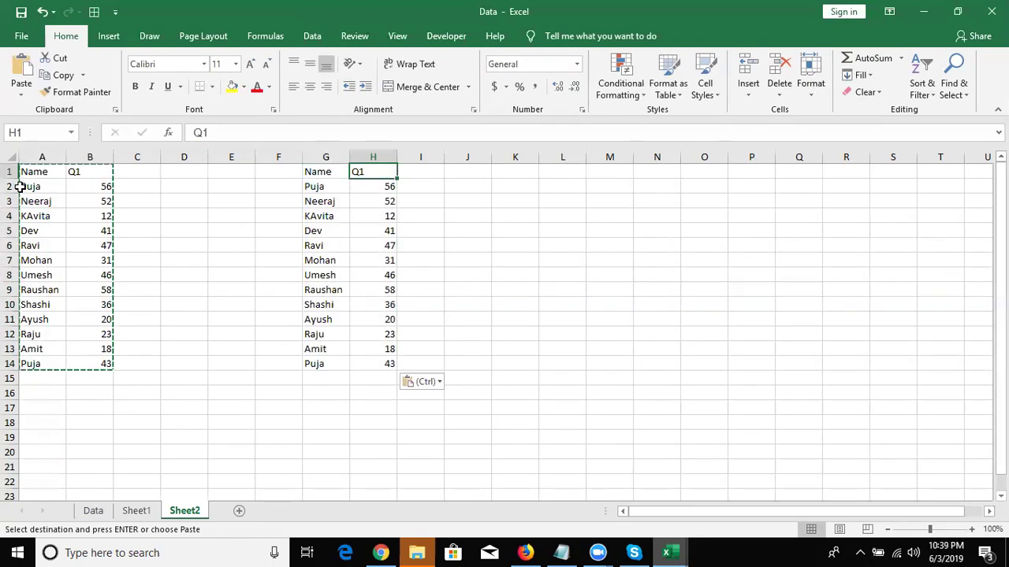
type("Q2")
key("Return")
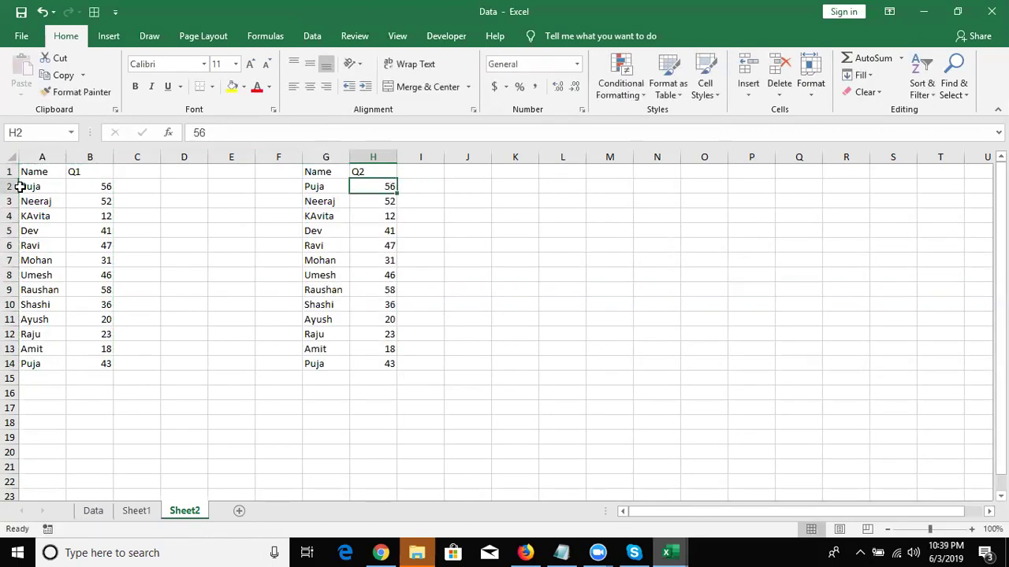
type("=ra")
key("Down")
key("Down")
key("Tab")
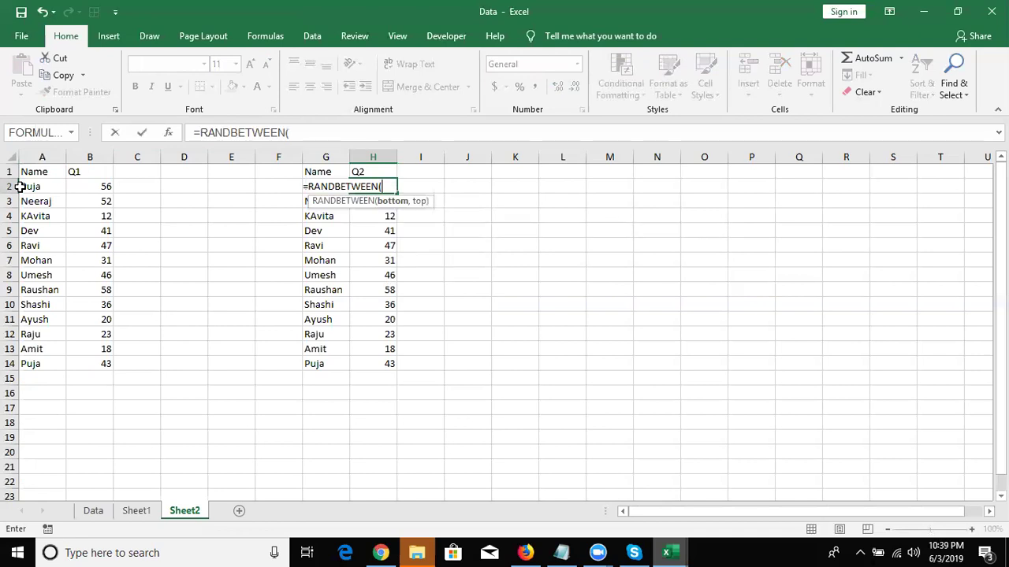
type("0,9")
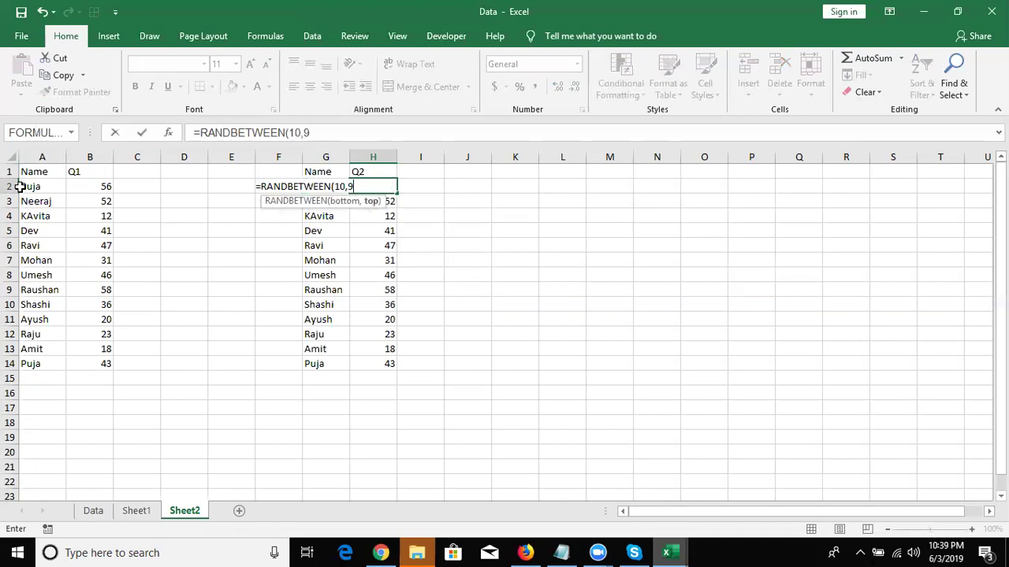
type("0")
key("Return")
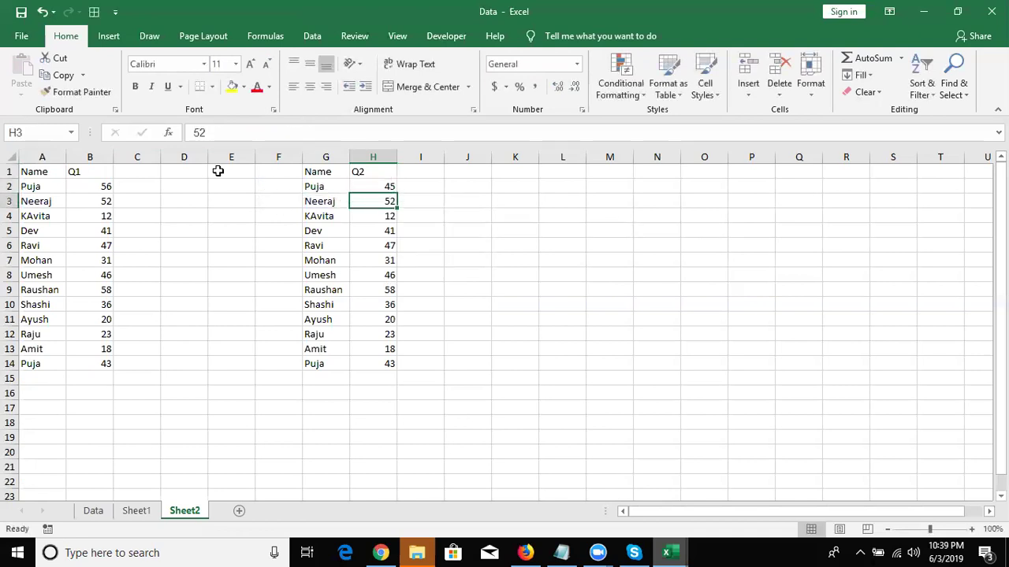
Fill H2 down to H14 and paste the Q2 scores back as fixed values
left_click(385, 189)
key("Right")
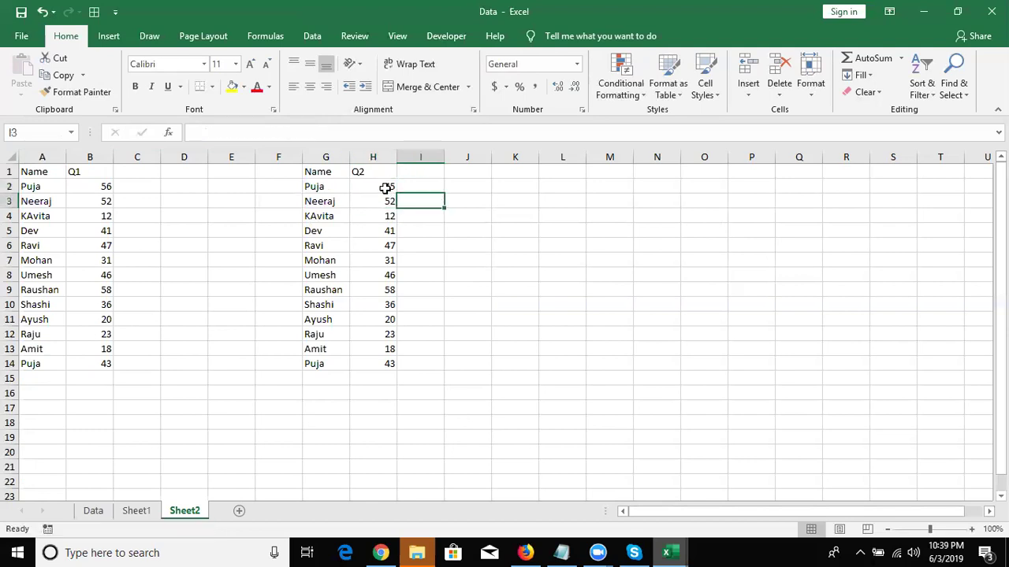
key("Left")
double_click(397, 193)
key("ctrl+c")
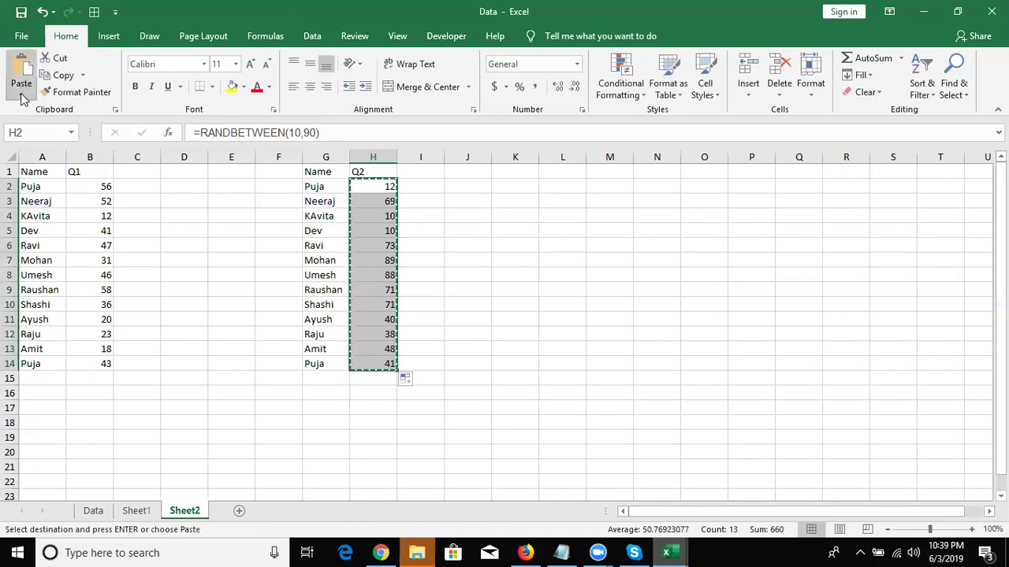
left_click(22, 95)
left_click(26, 192)
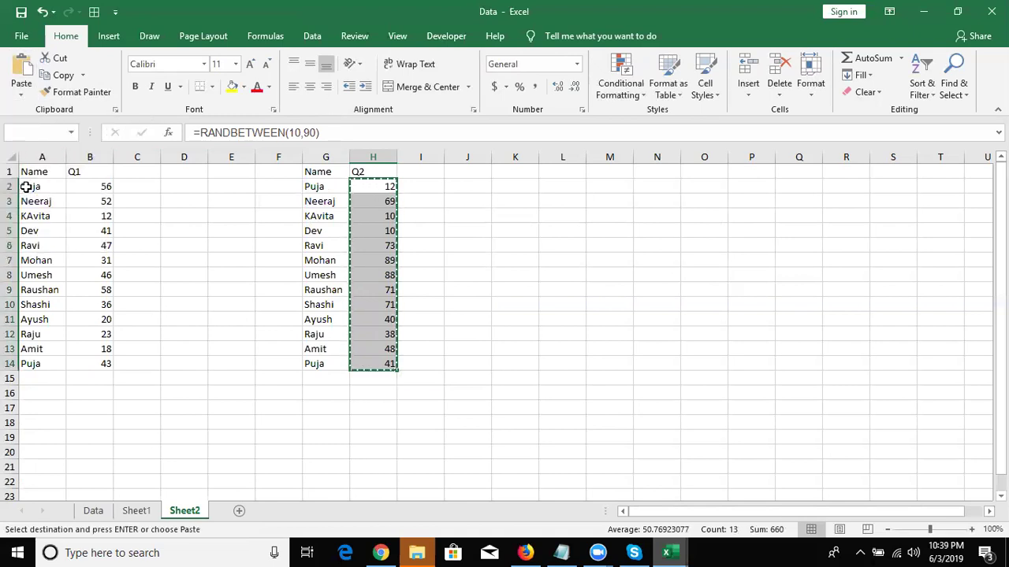
key("Escape")
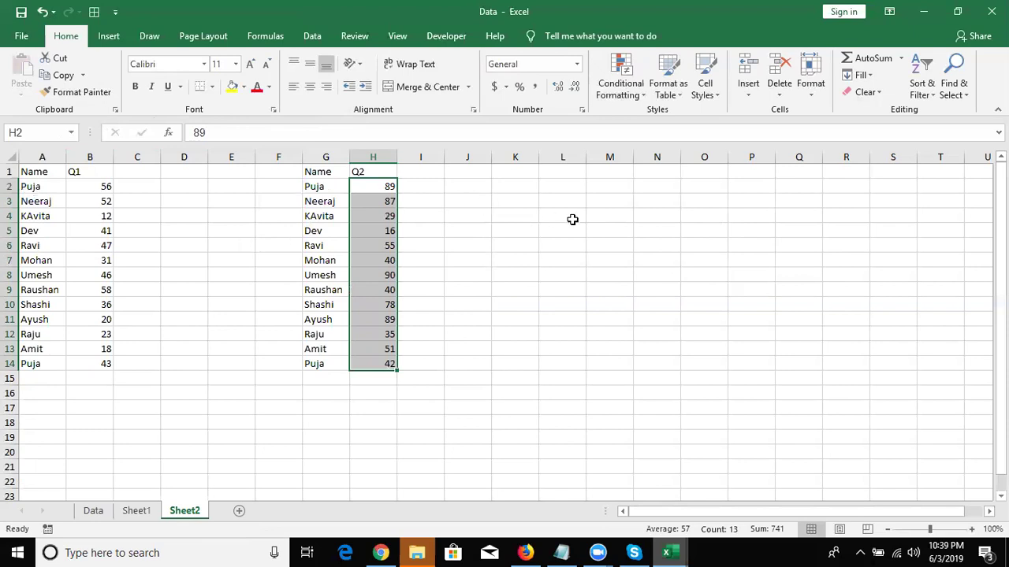
Enter Puja in L3 and Q1 in M2, then mark out the Q1 and Q2 table ranges
left_click(541, 202)
type("P")
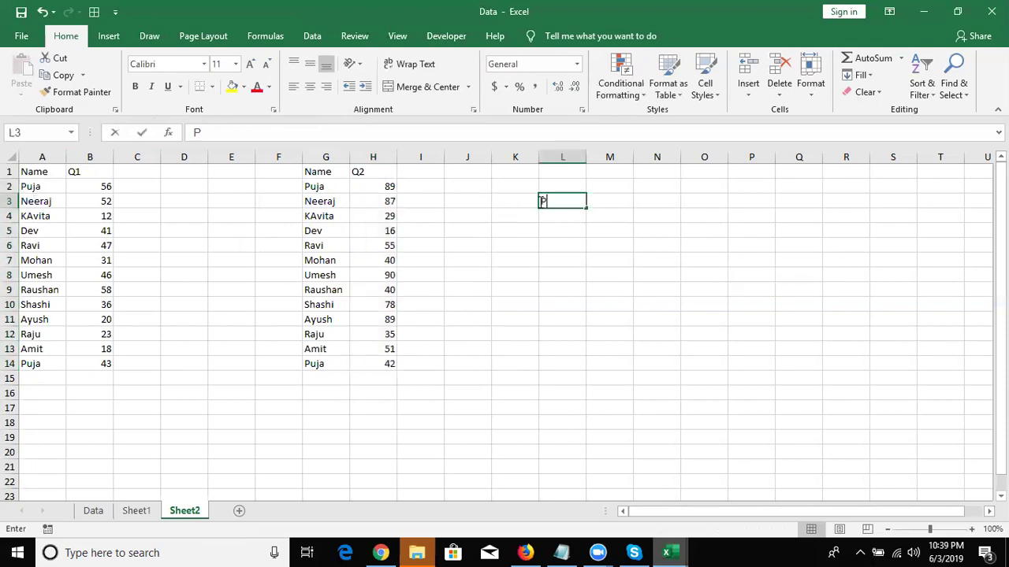
type("uja")
key("Up")
key("Right")
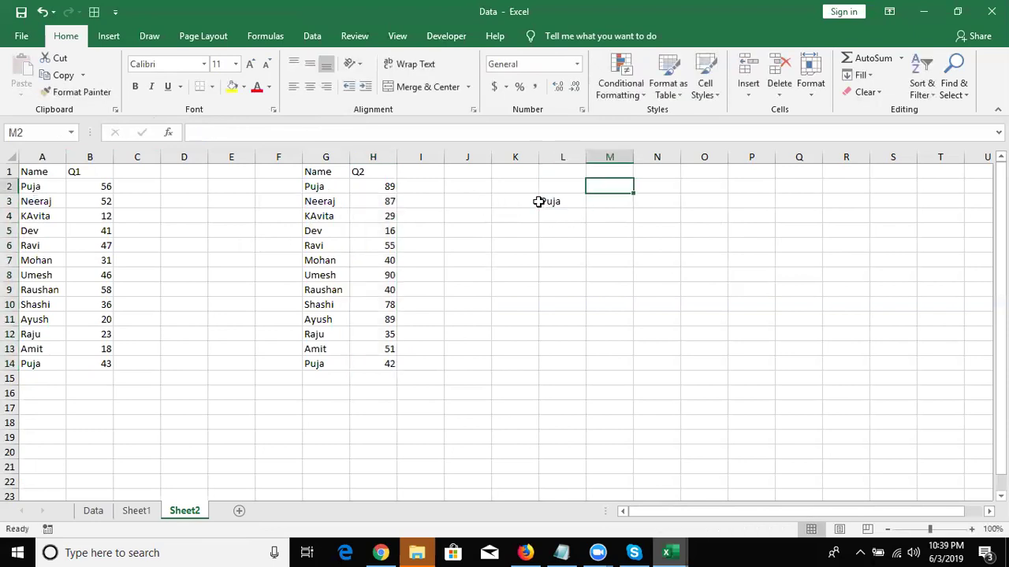
type("Q1")
key("Return")
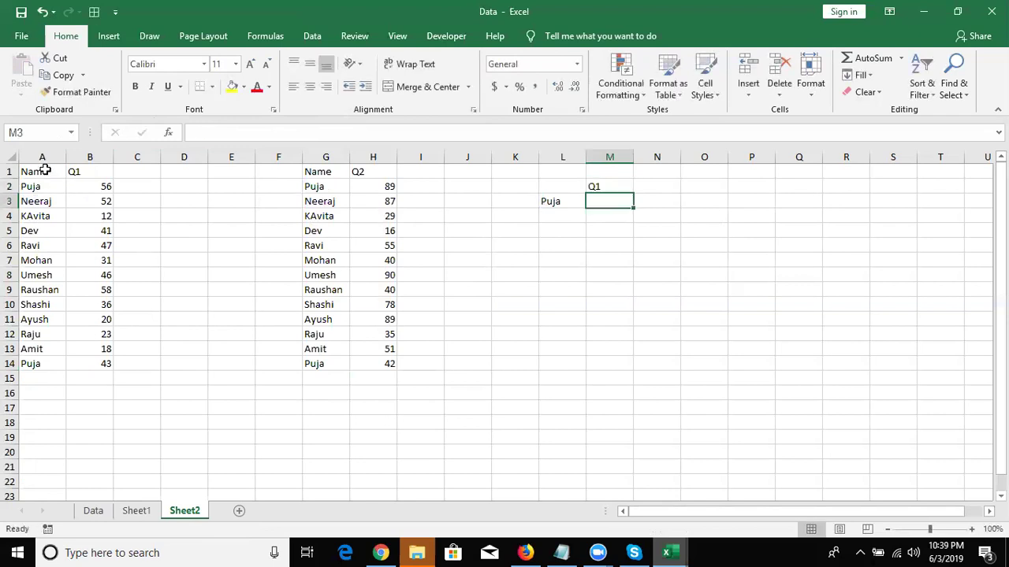
left_click_drag(45, 169, 105, 348)
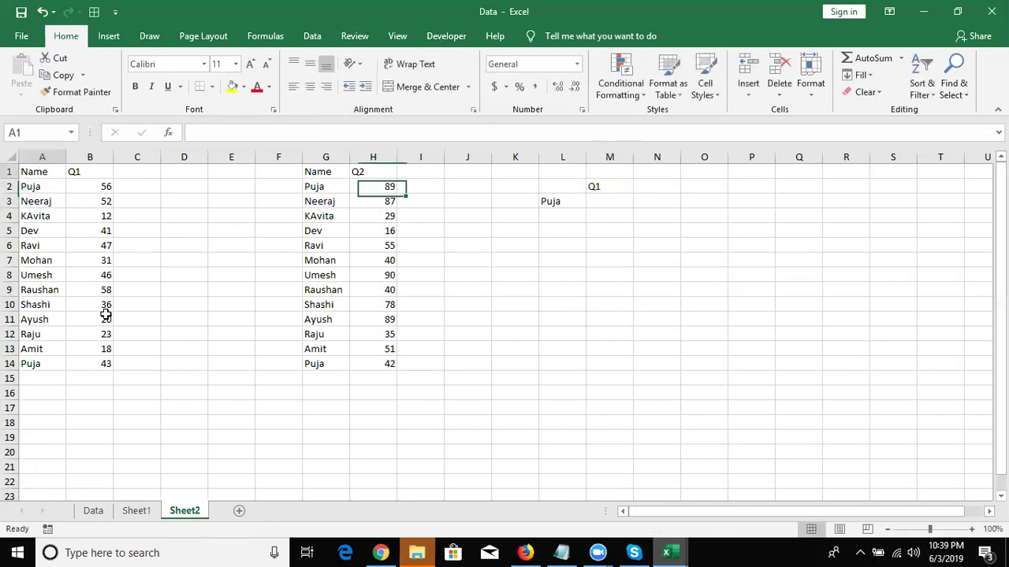
left_click(607, 213)
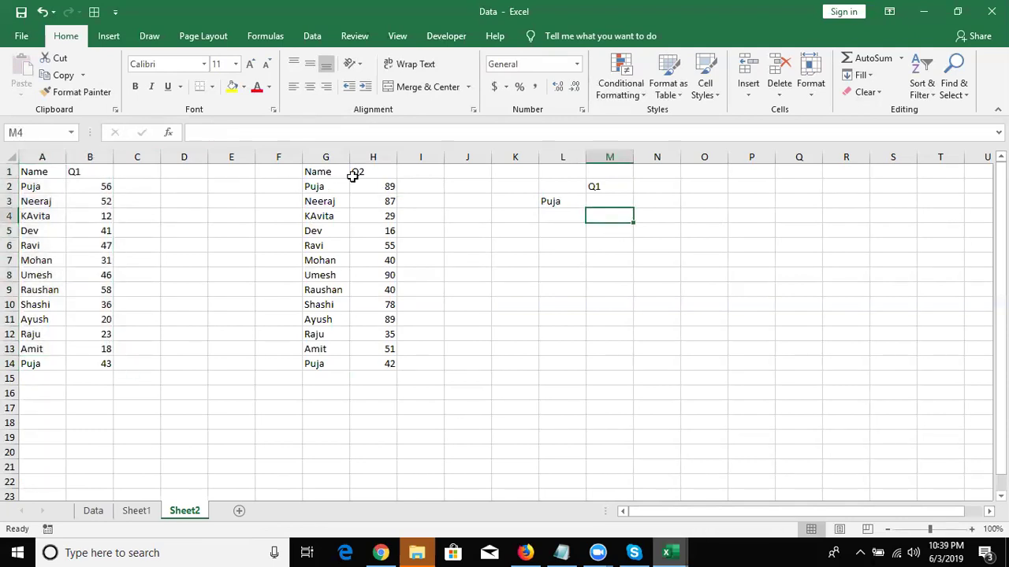
left_click_drag(352, 176, 359, 358)
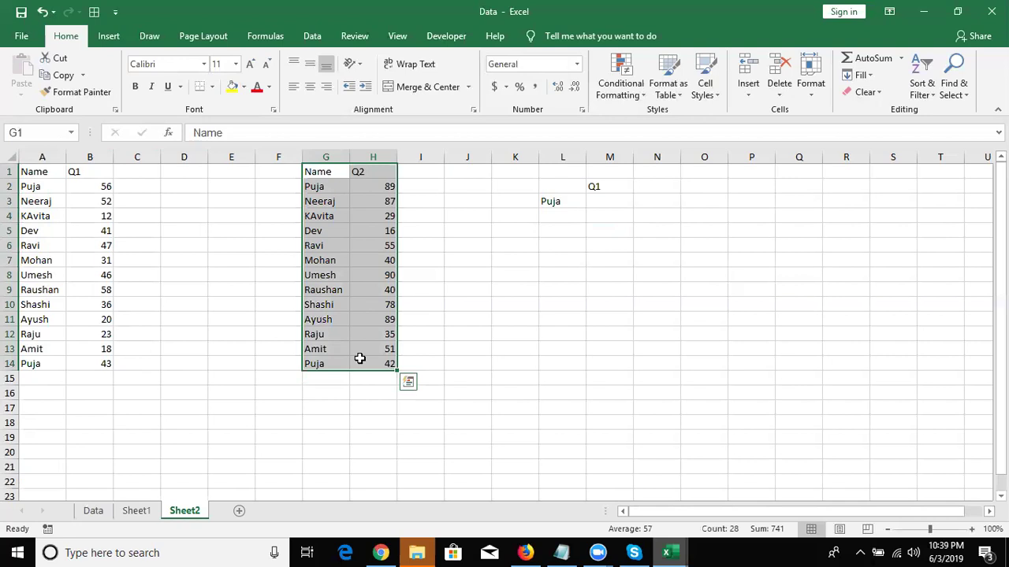
Start an IF formula in M1, cancel it, and type Q1 into S1
key("Right")
key("Right")
key("Right")
key("Right")
key("Right")
key("Right")
key("Down")
key("Up")
type("=")
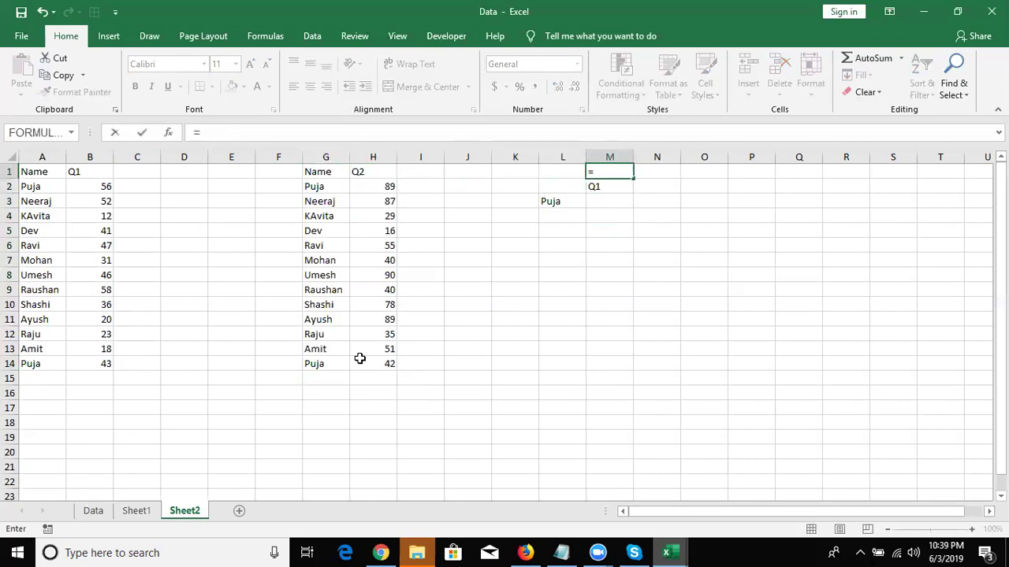
type("IF(")
key("Down")
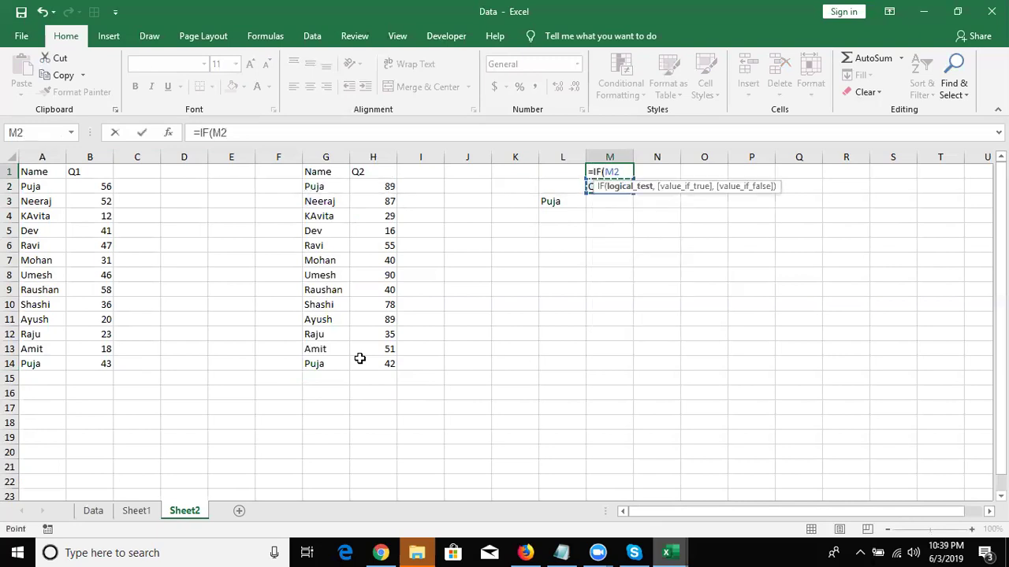
type("=\"Q1")
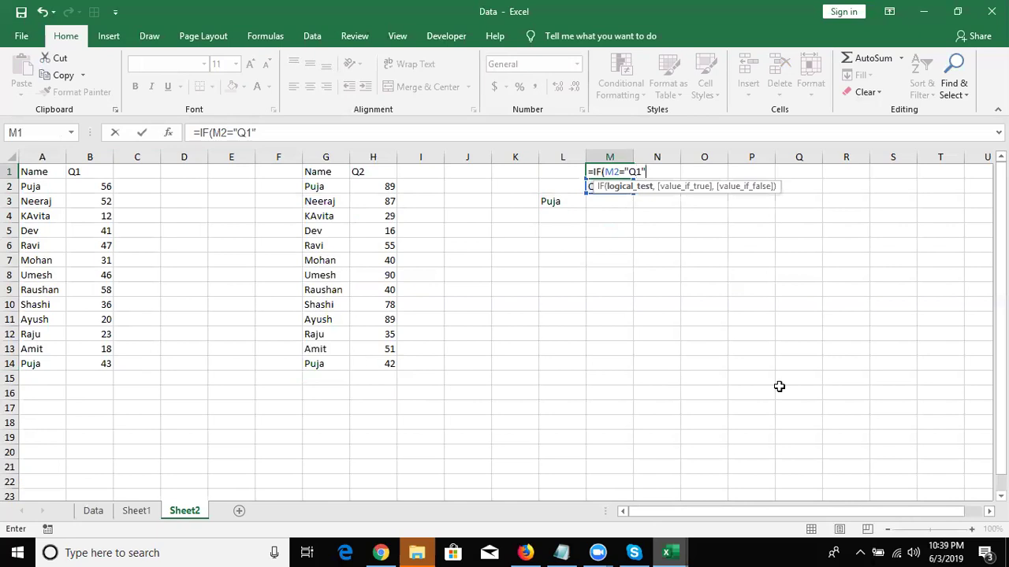
key("Escape")
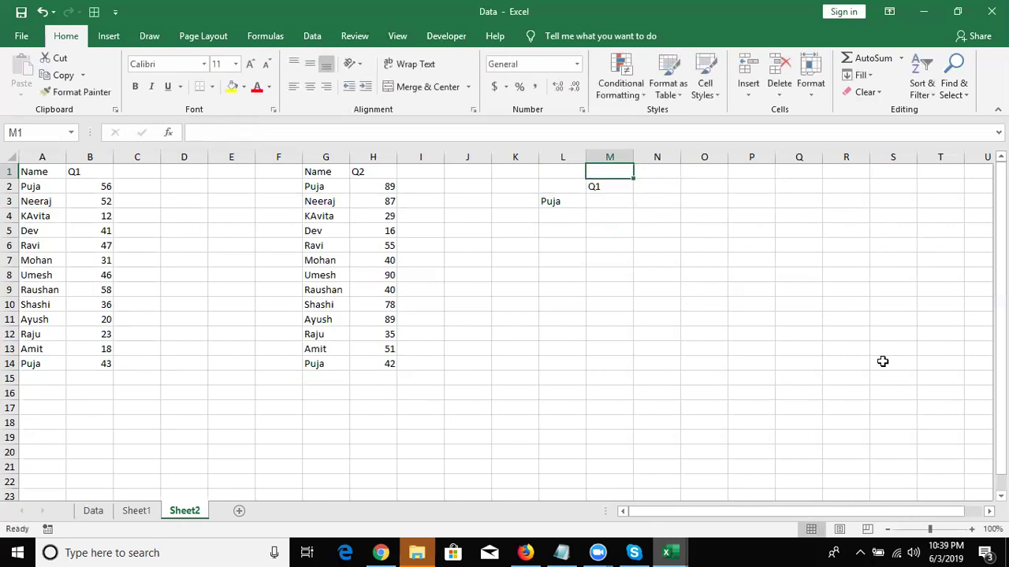
left_click(883, 174)
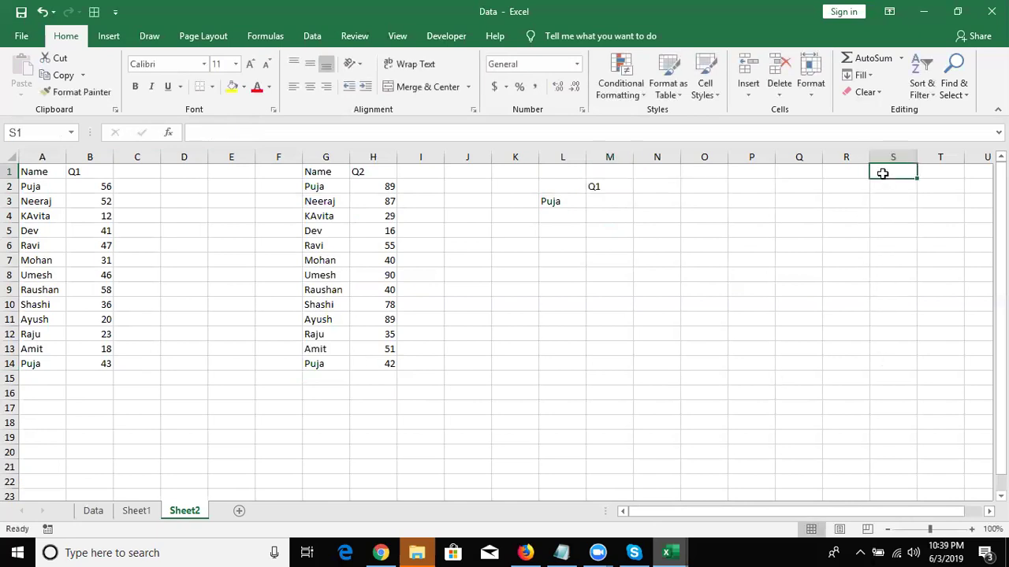
type("Q")
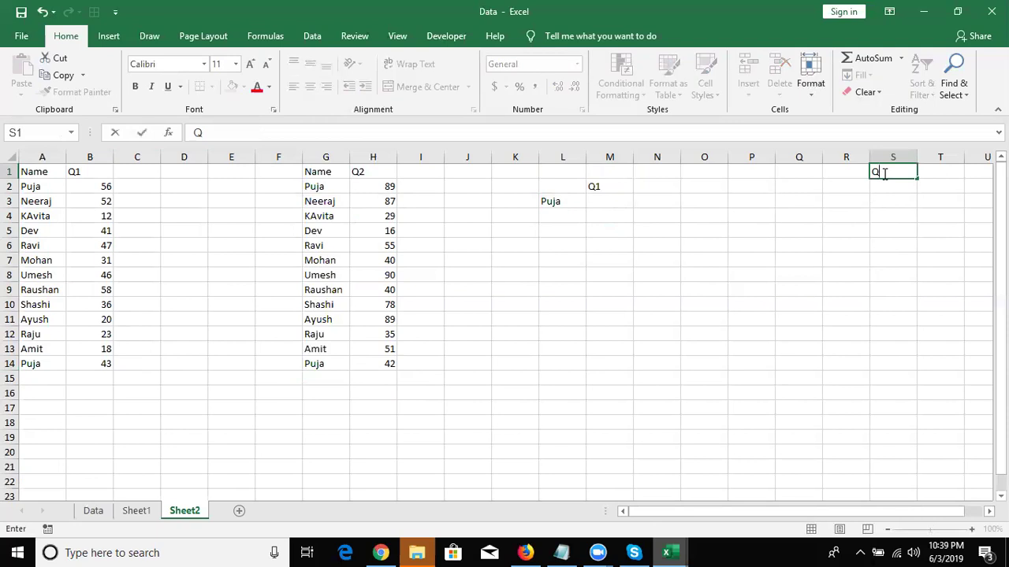
type("1")
Fill S1:S2 with Q1 and Q2, and T1:T2 with the numbers 1 and 2
key("Return")
type("Q1")
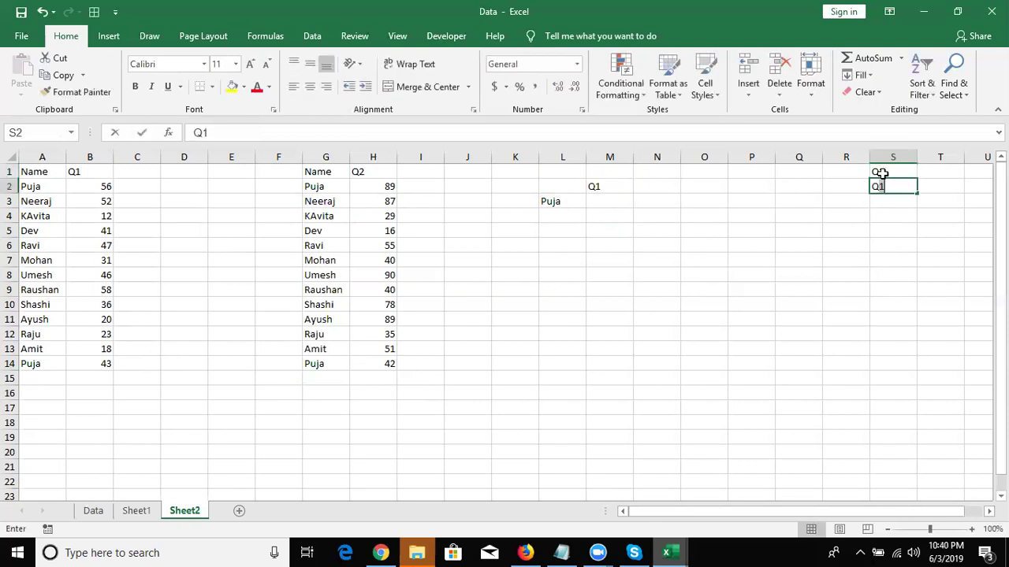
type("2")
key("Return")
key("Up")
key("Up")
key("Right")
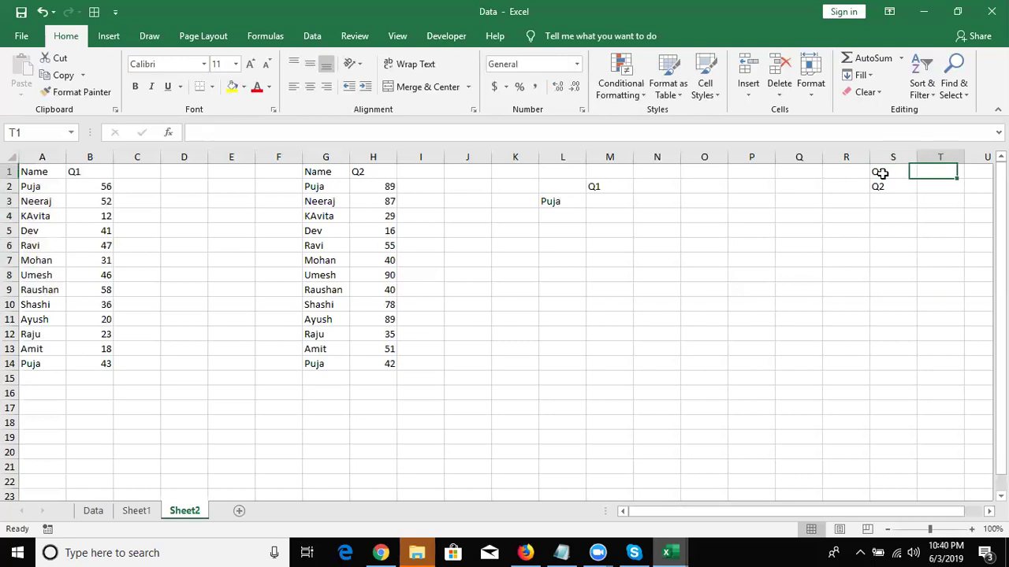
type("1")
key("Return")
type("2")
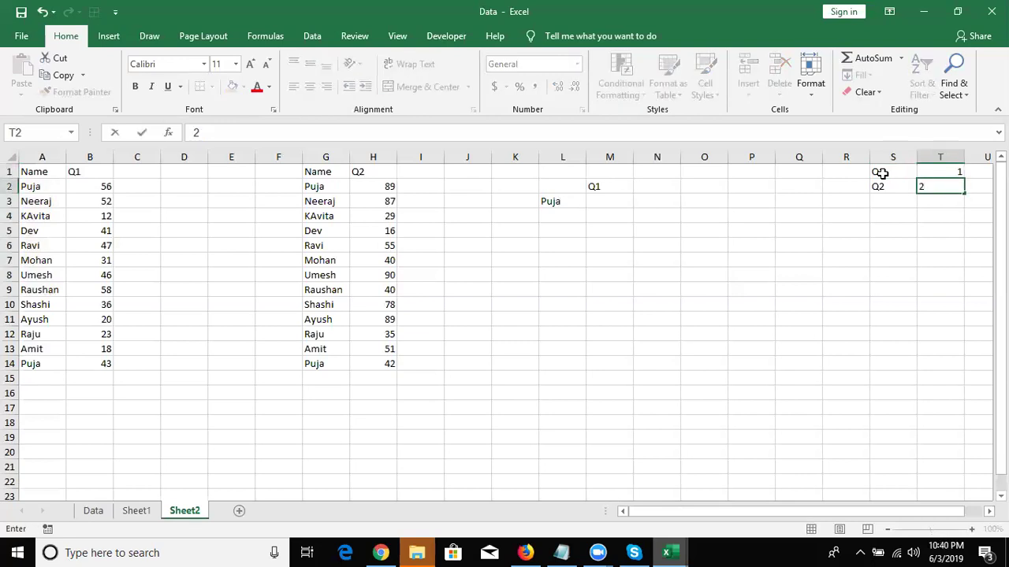
key("Return")
Begin M3's formula as =VLOOKUP(L3,CHOOSE(VLOOKUP(M2,S1:T2,2,0) to pick the quarter number
left_click(592, 201)
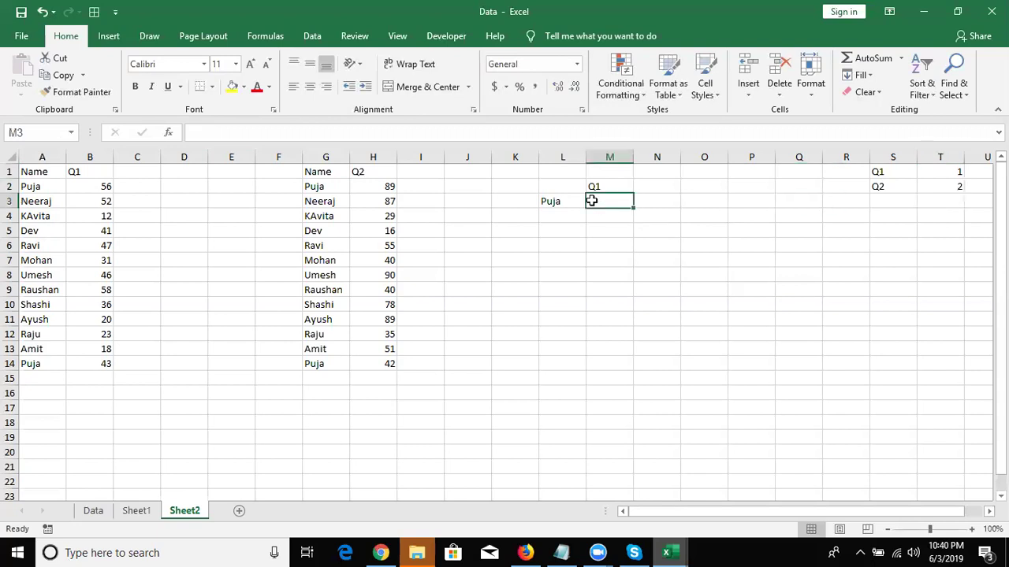
type("=vl")
key("Tab")
key("Left")
type(",choo")
key("Tab")
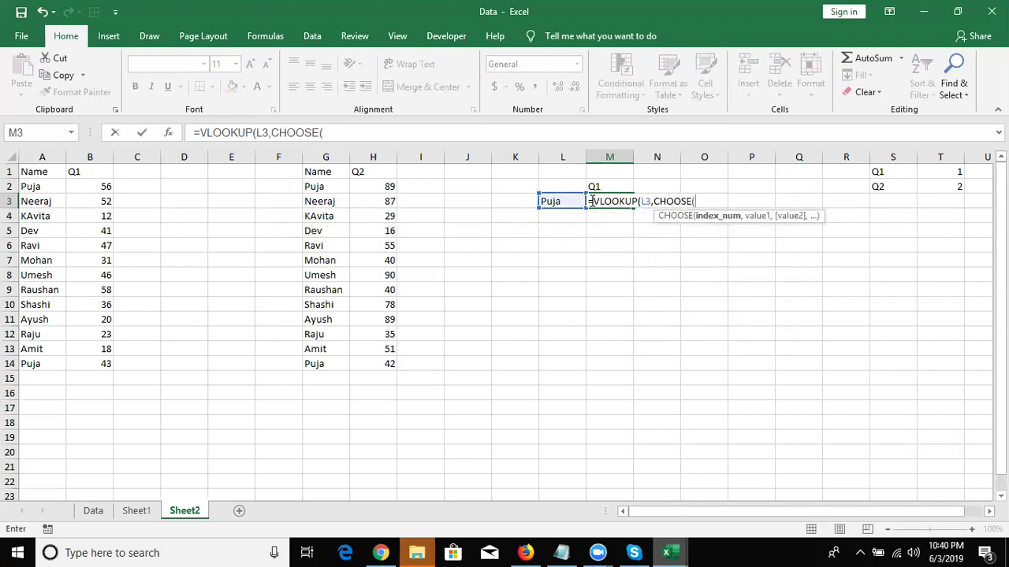
type("vl")
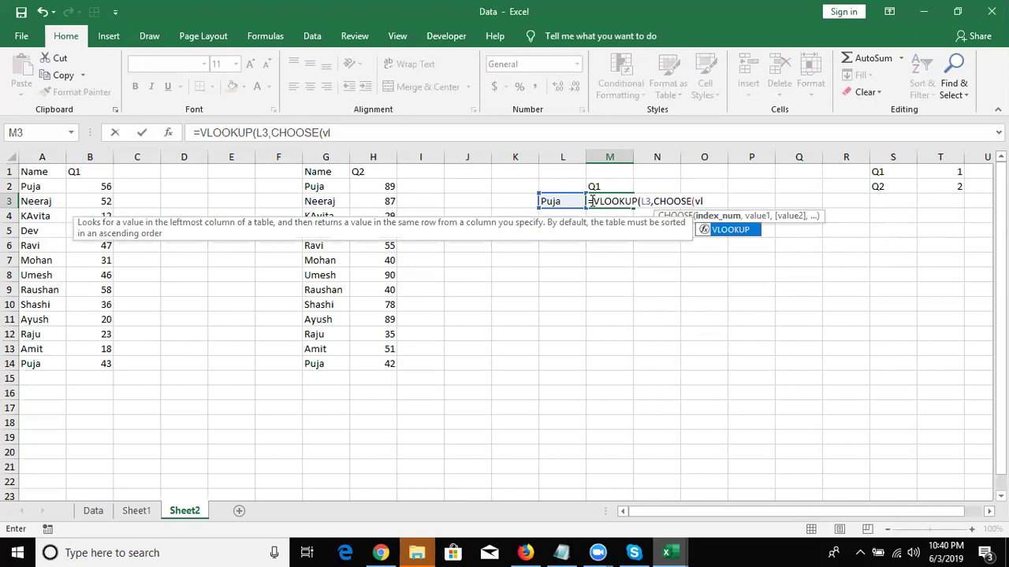
key("Tab")
left_click(621, 184)
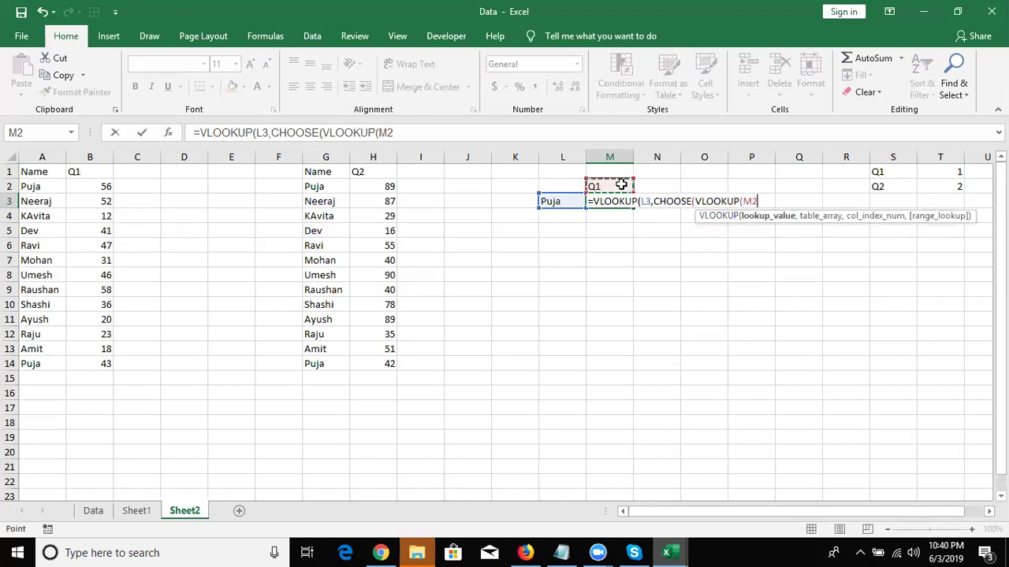
type(",")
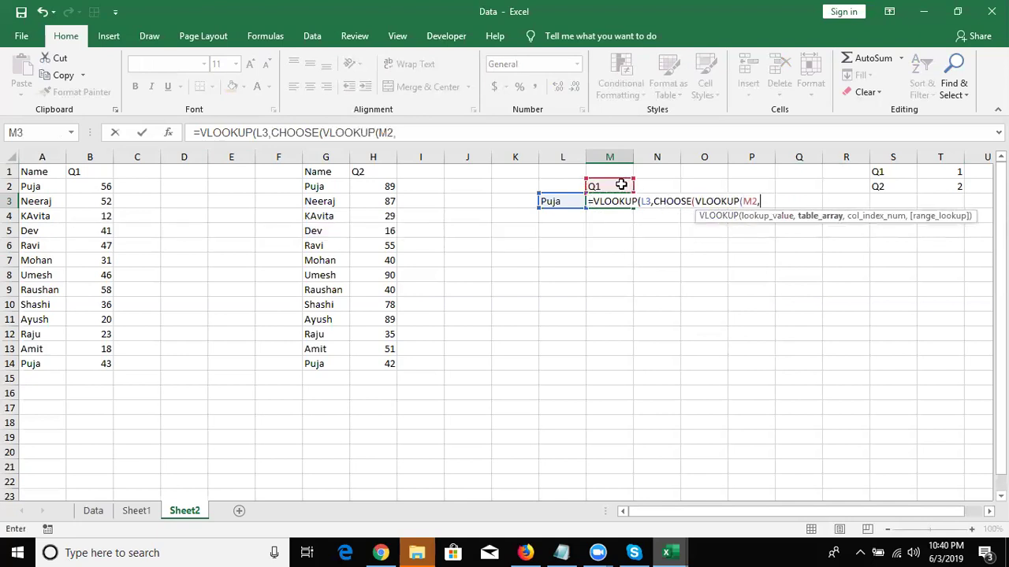
left_click_drag(889, 173, 939, 194)
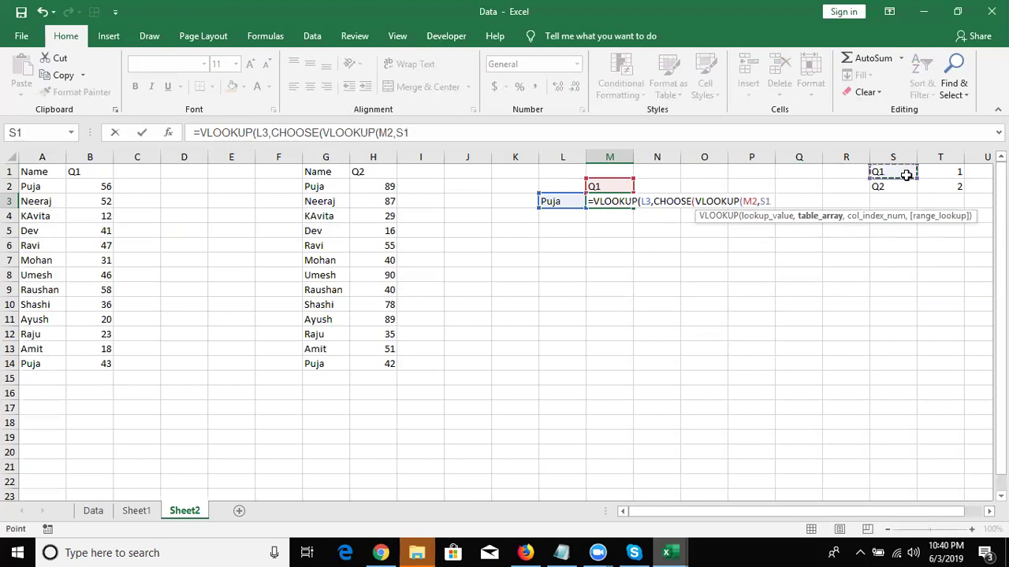
type(",")
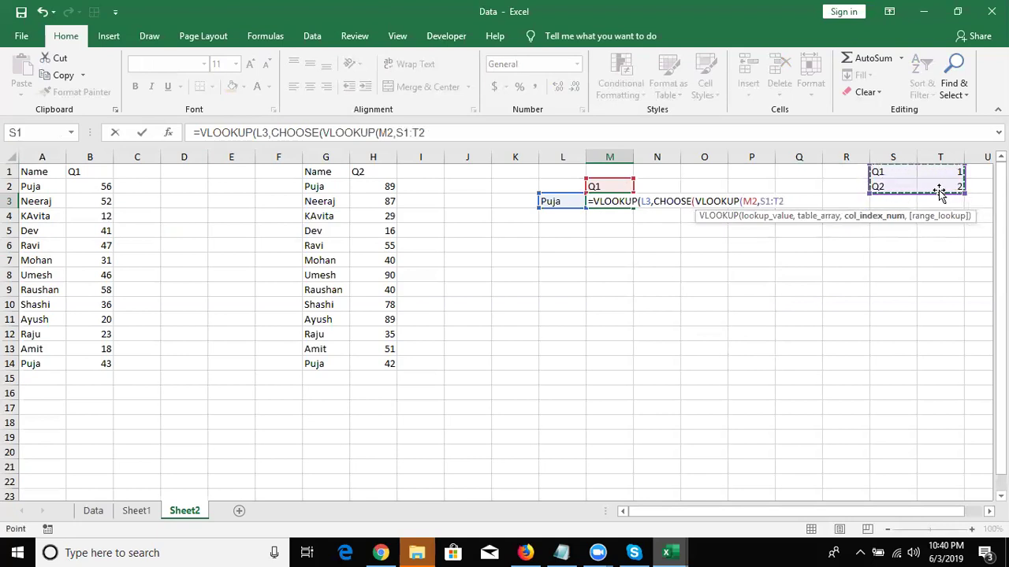
type("2")
type(",")
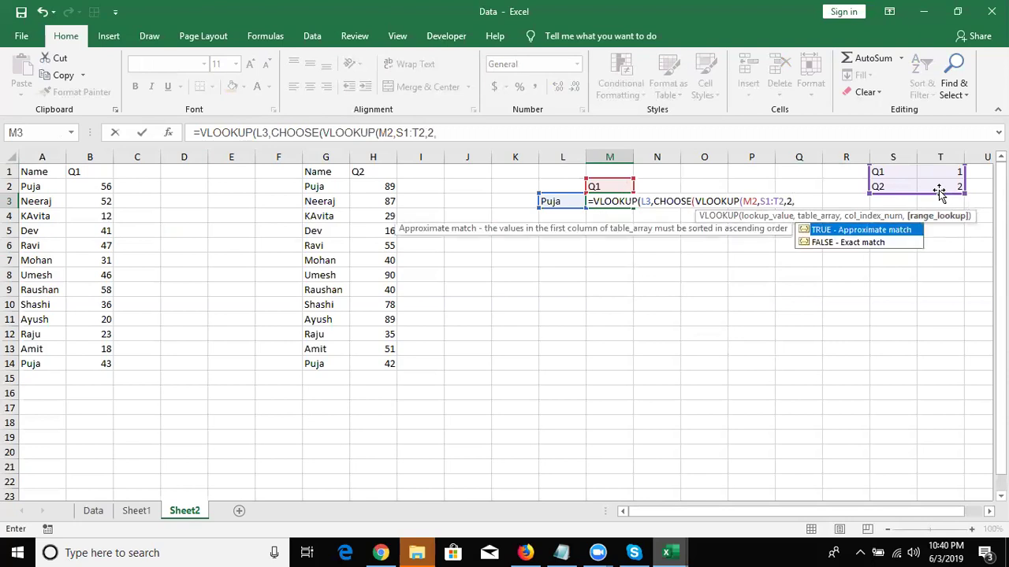
type("0)")
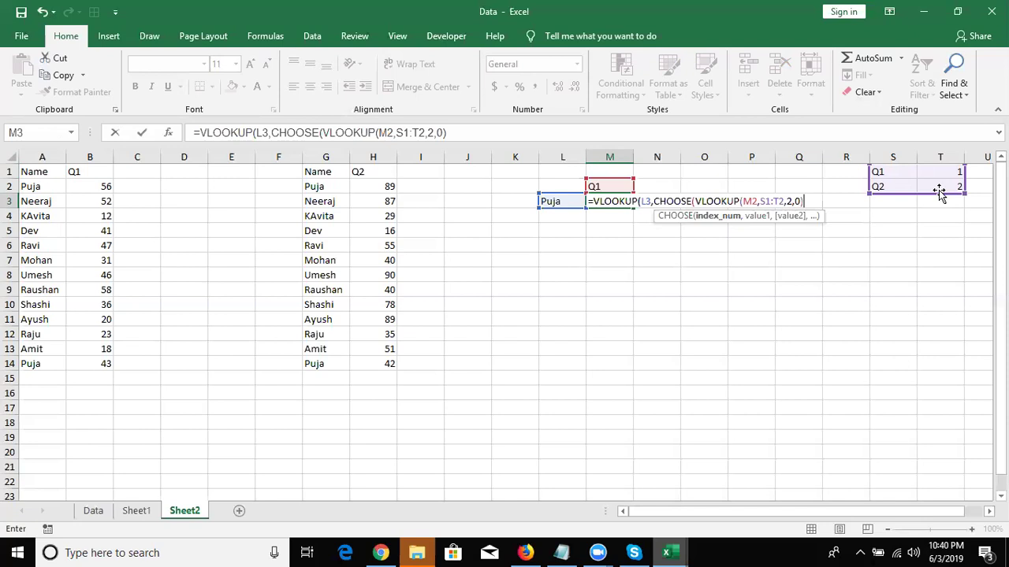
Give CHOOSE the tables A1:B14 and G1:H14 and close with ,2,0), returning 56
type(",")
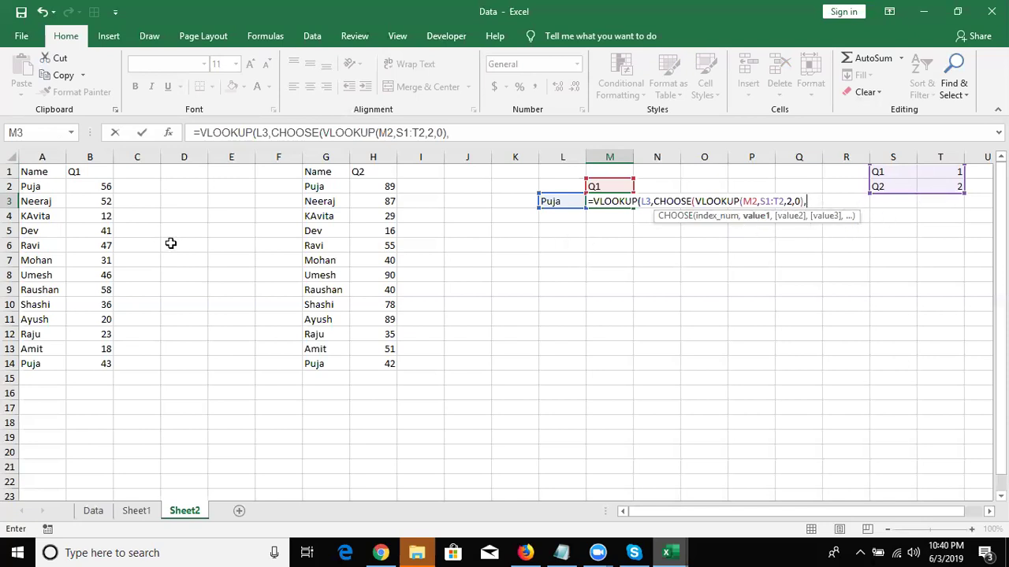
left_click(49, 172)
left_click_drag(103, 293, 86, 365)
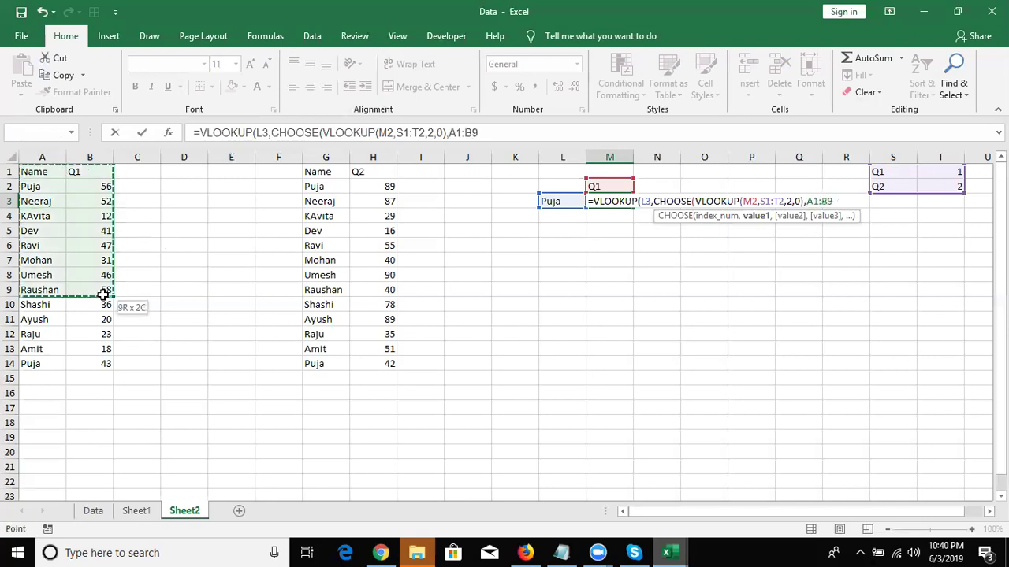
type(",")
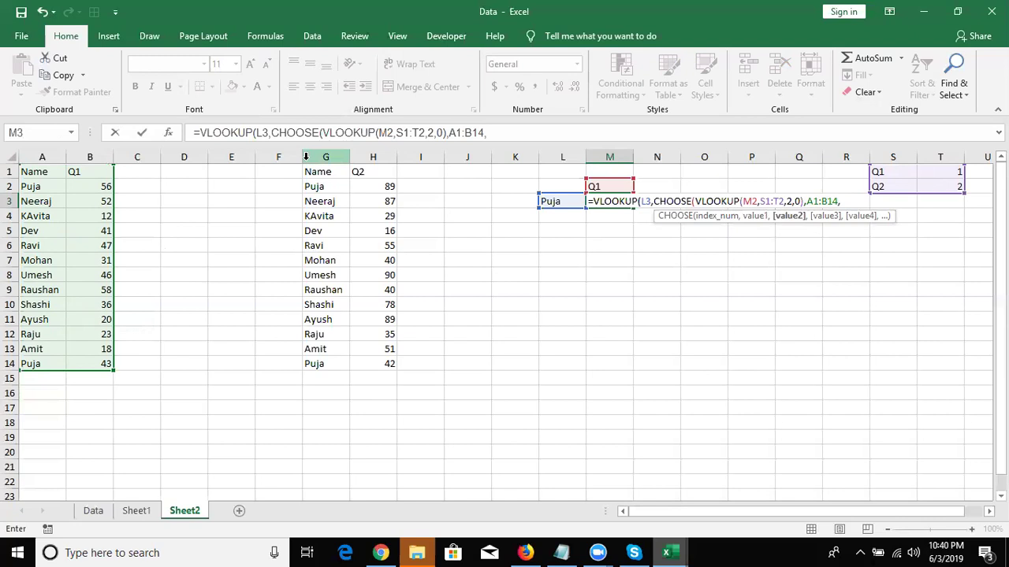
mouse_move(319, 172)
left_mouse_down()
mouse_move(392, 303)
mouse_move(387, 364)
left_mouse_up()
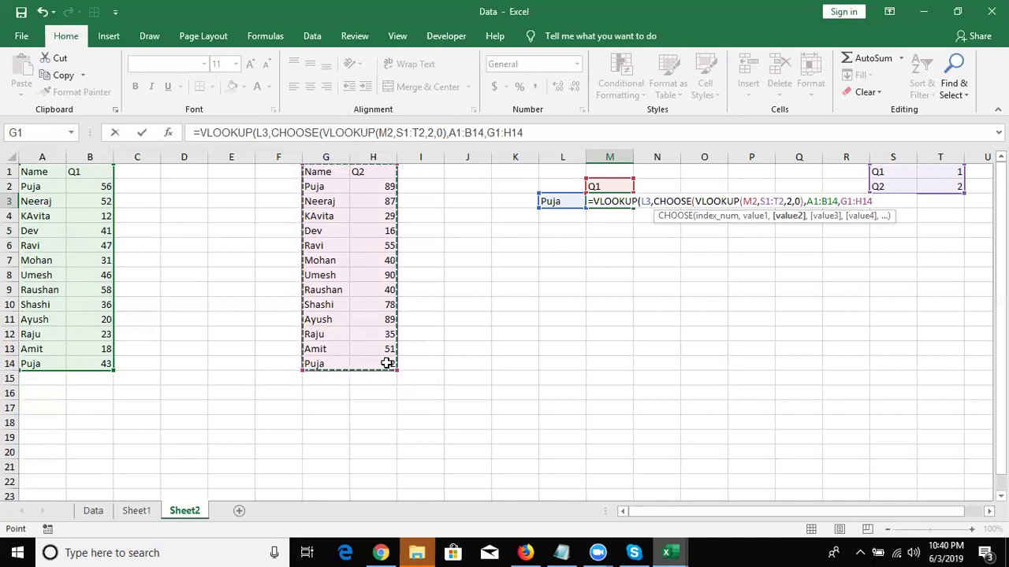
type("),2")
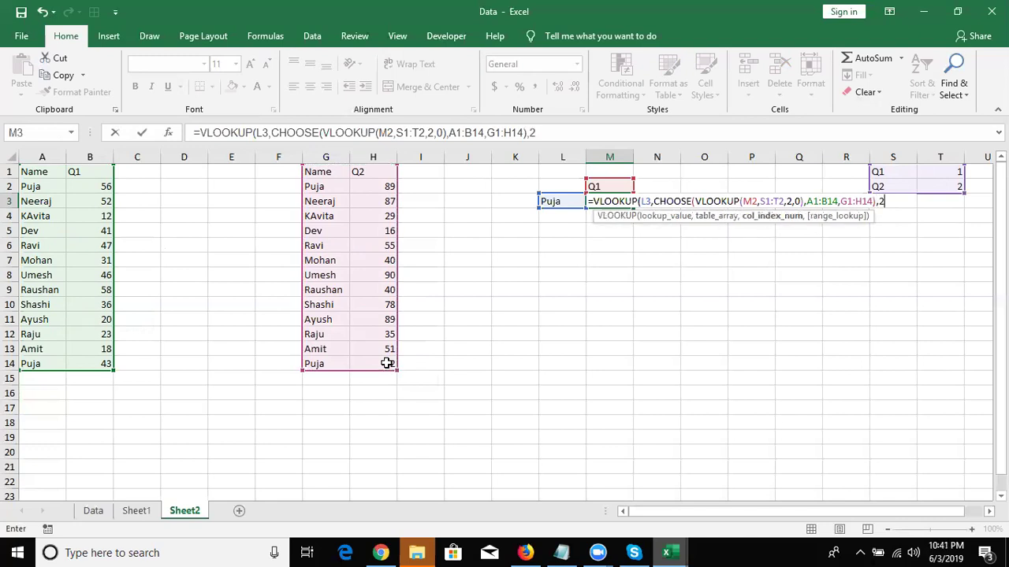
type(",0)")
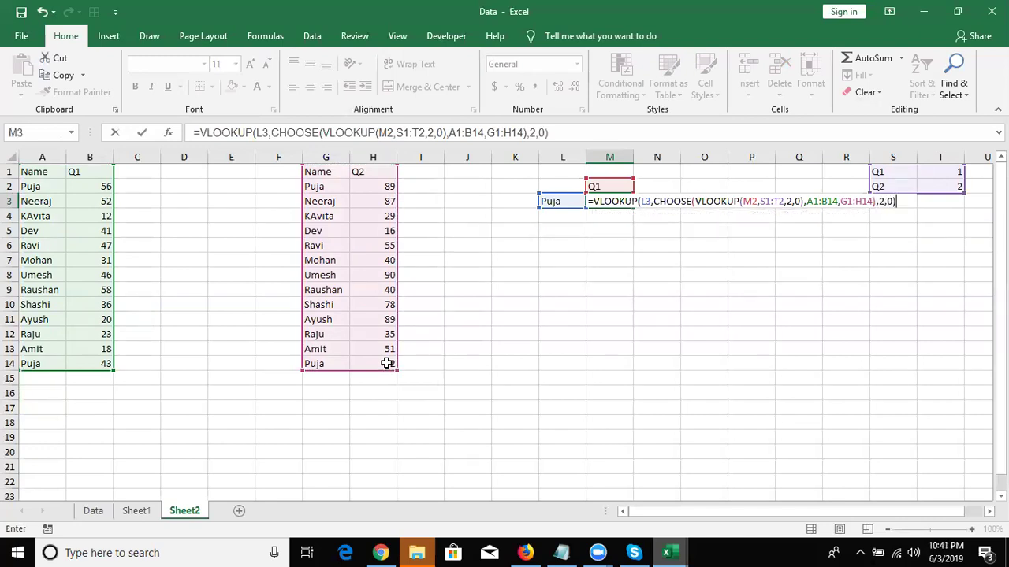
key("Return")
key("Up")
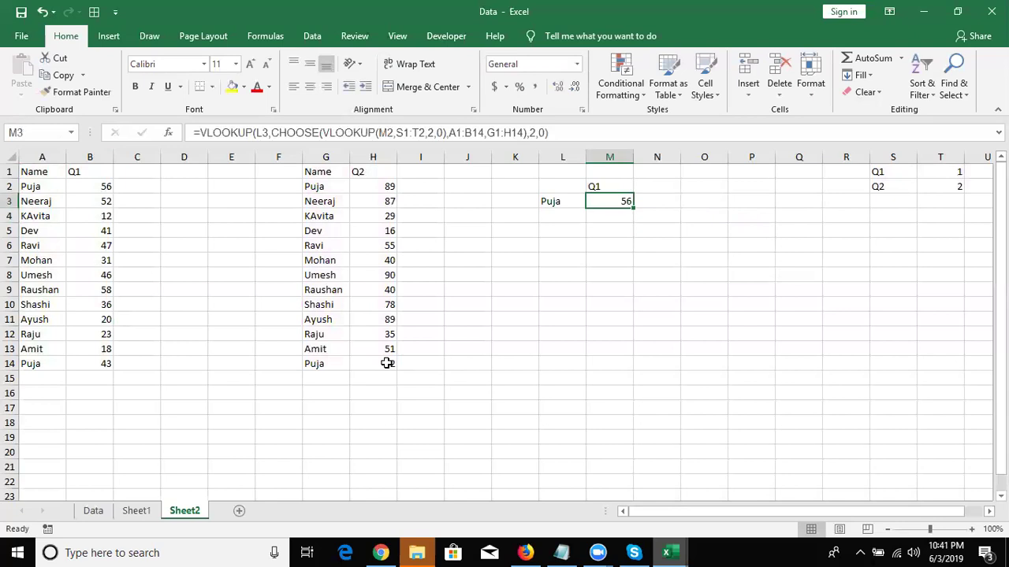
Change M2 to Q2 so M3 returns 89, then reselect M3 and show the formula auditing commands
key("Up")
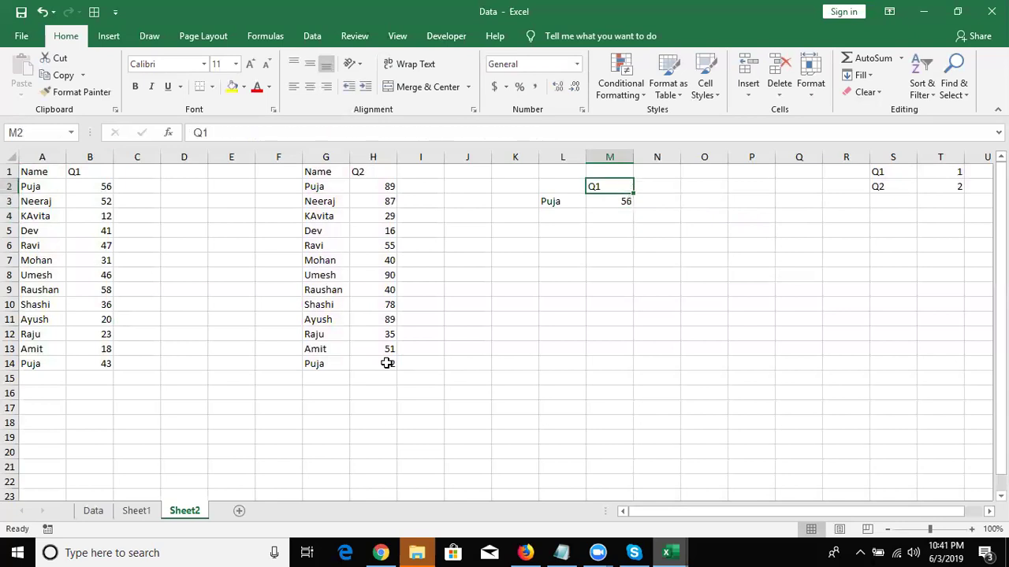
type("Q")
key("Return")
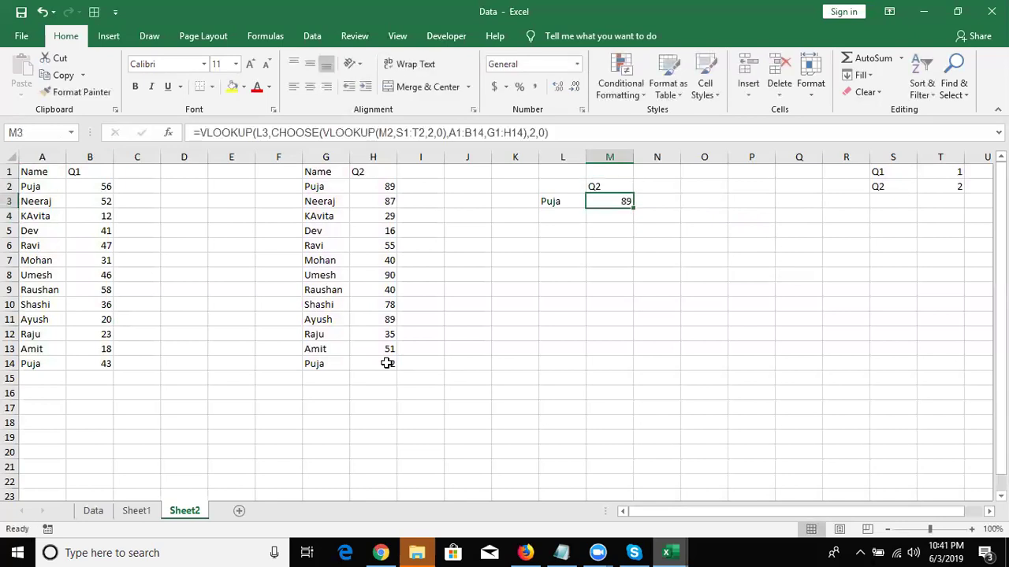
left_click(387, 184)
left_click(620, 201)
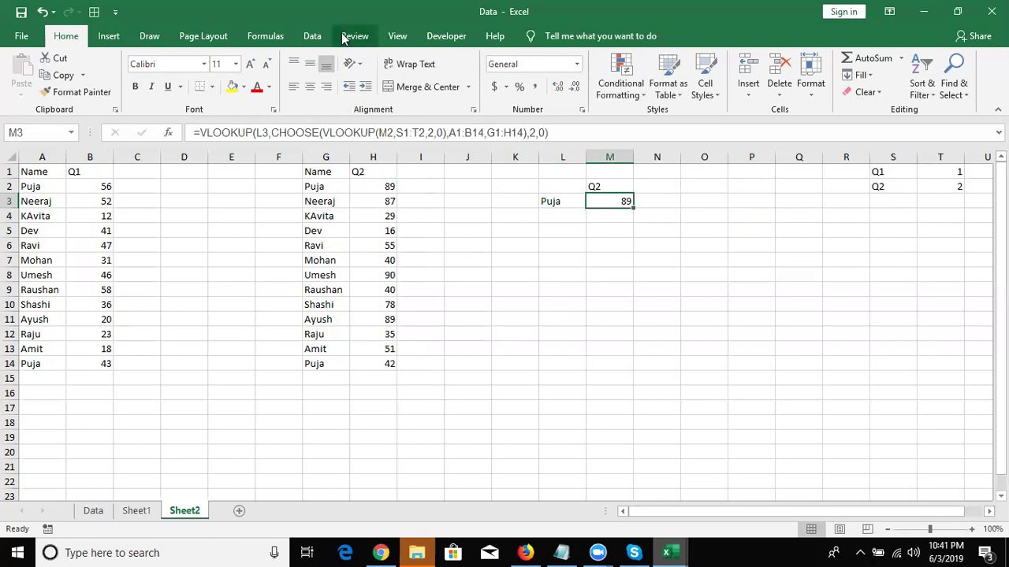
left_click(446, 36)
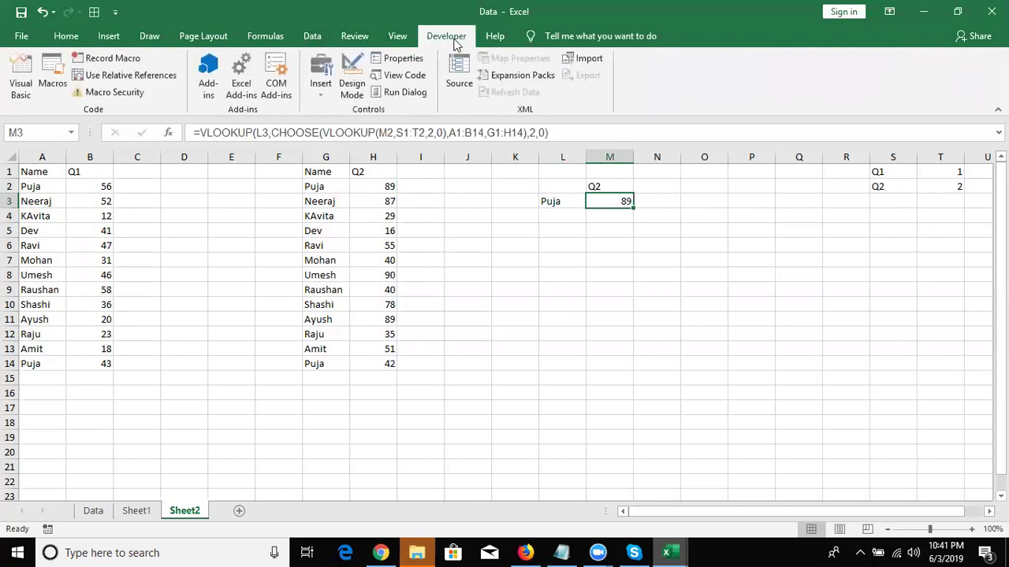
left_click(263, 37)
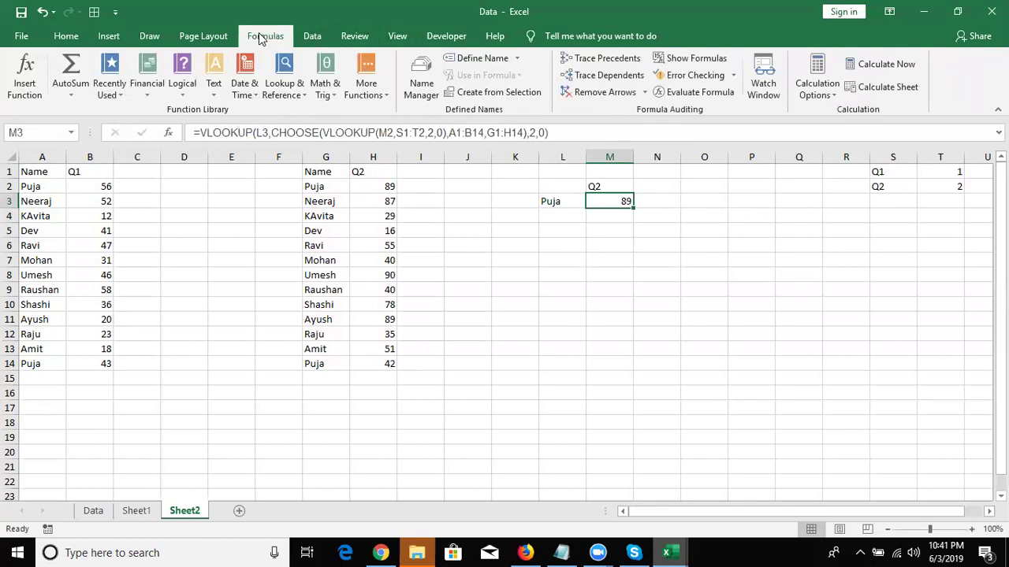
Evaluate M3 step by step through Puja, Q2, 2 and the G1:H14 table to 89, then close
left_click(684, 93)
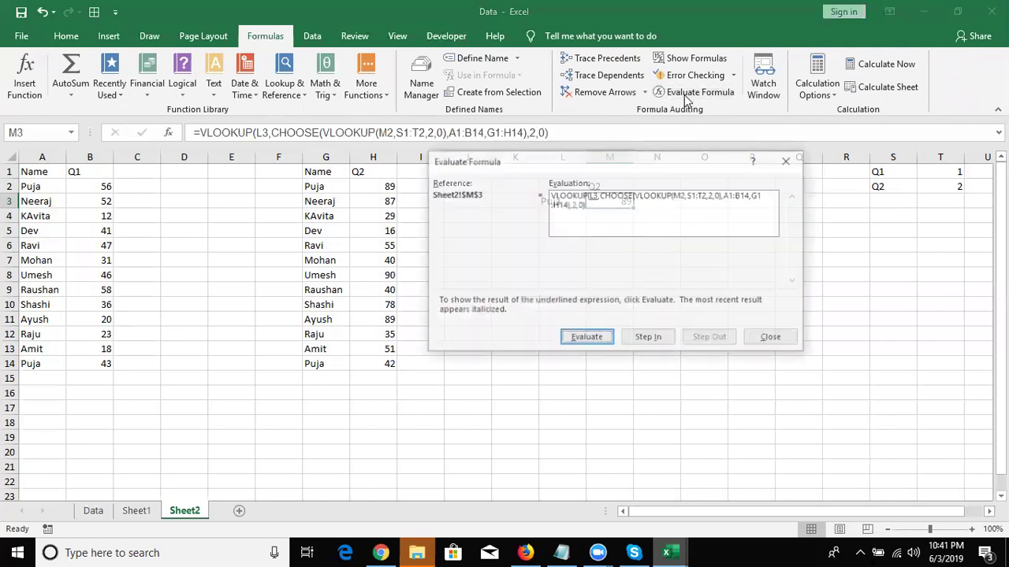
left_click(592, 340)
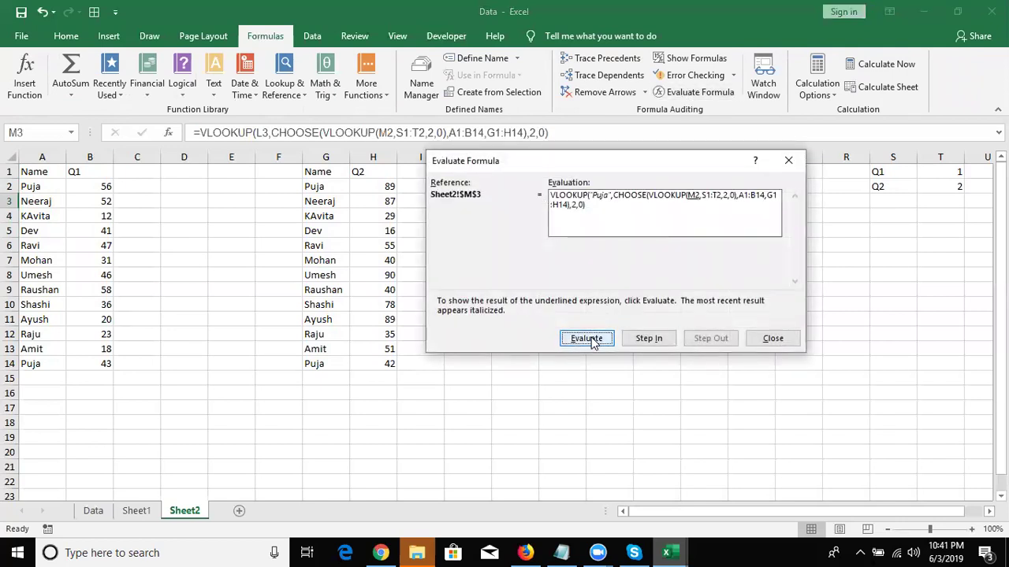
left_click(592, 340)
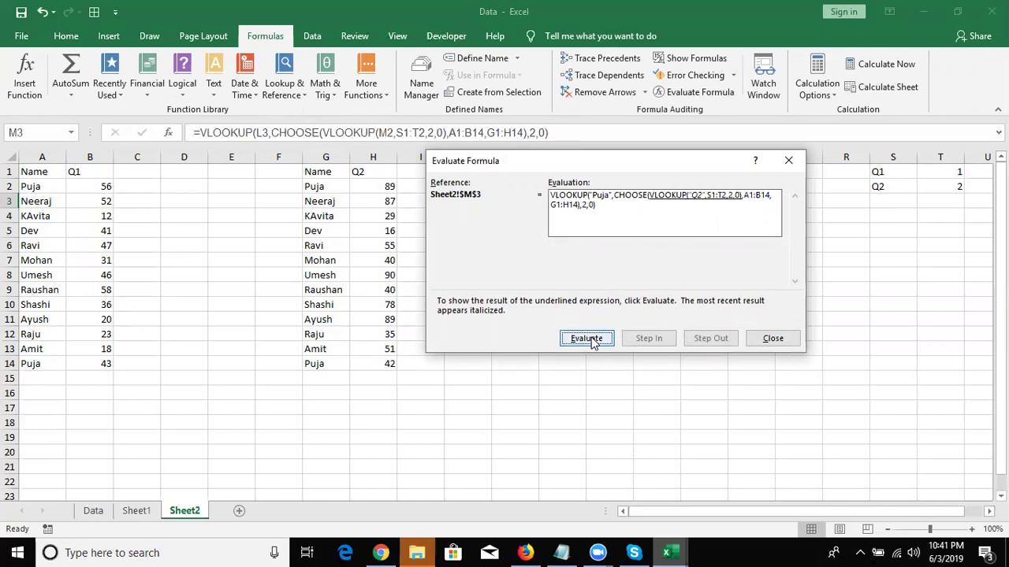
left_click(592, 340)
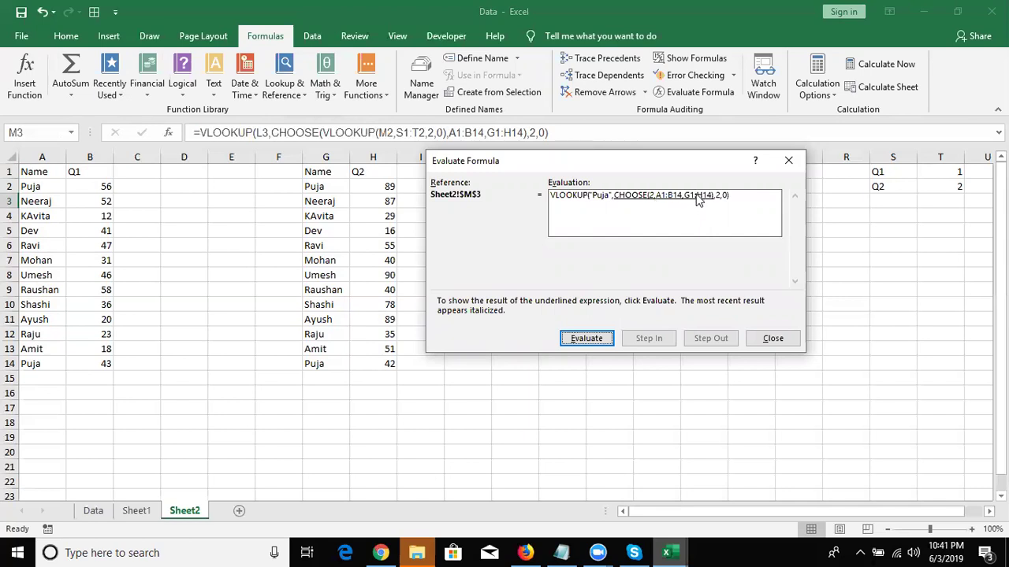
left_click(581, 339)
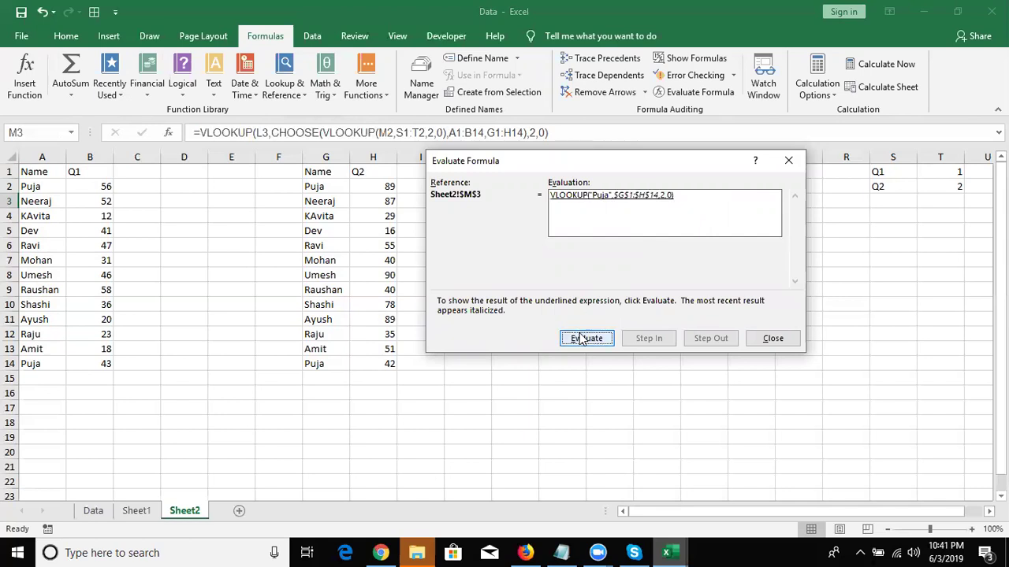
left_click(582, 339)
left_click(762, 340)
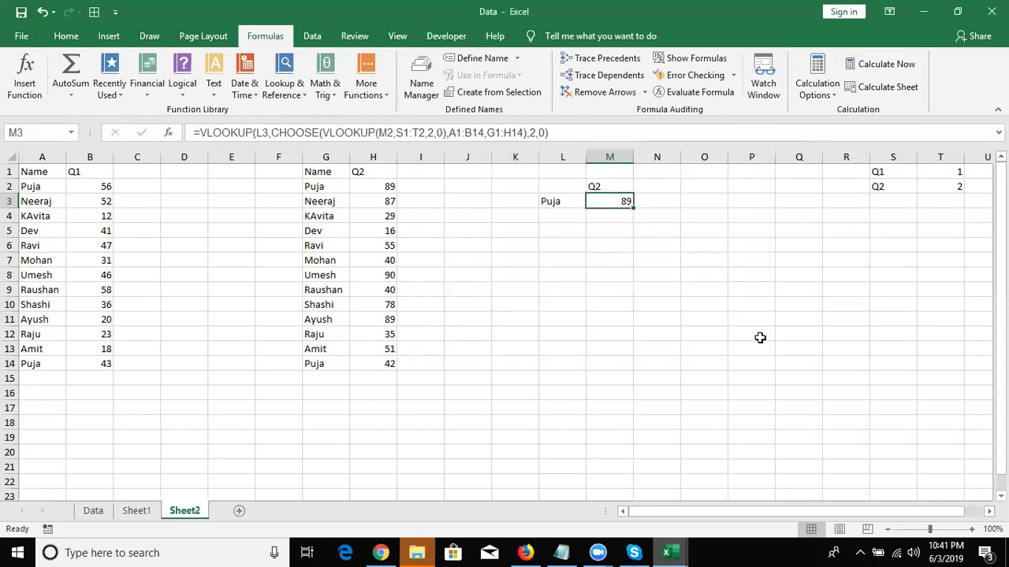
Begin M4's VLOOKUP on L3, with an IF testing whether M2 equals "Q1"
key("Down")
type("=vl")
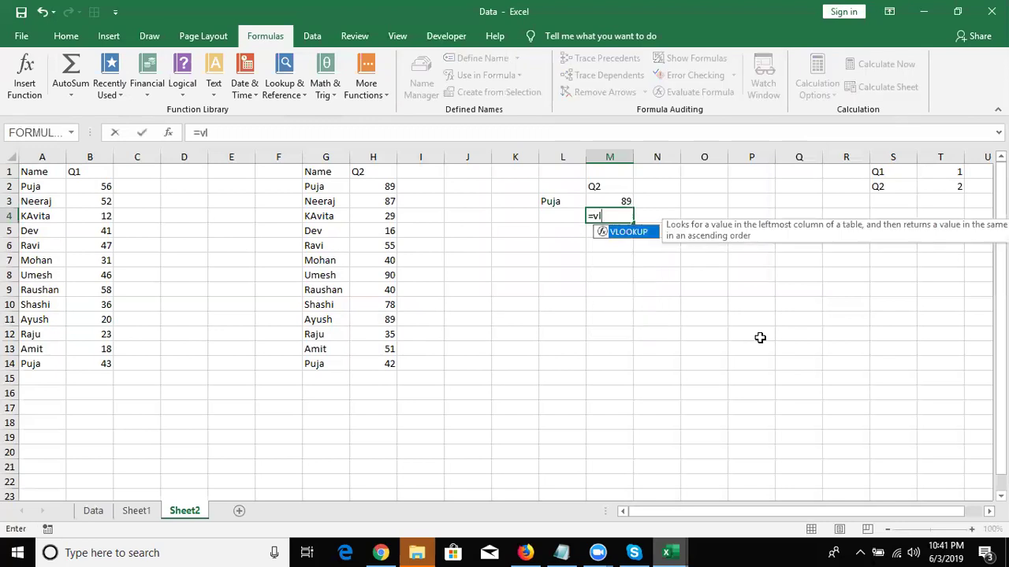
key("Tab")
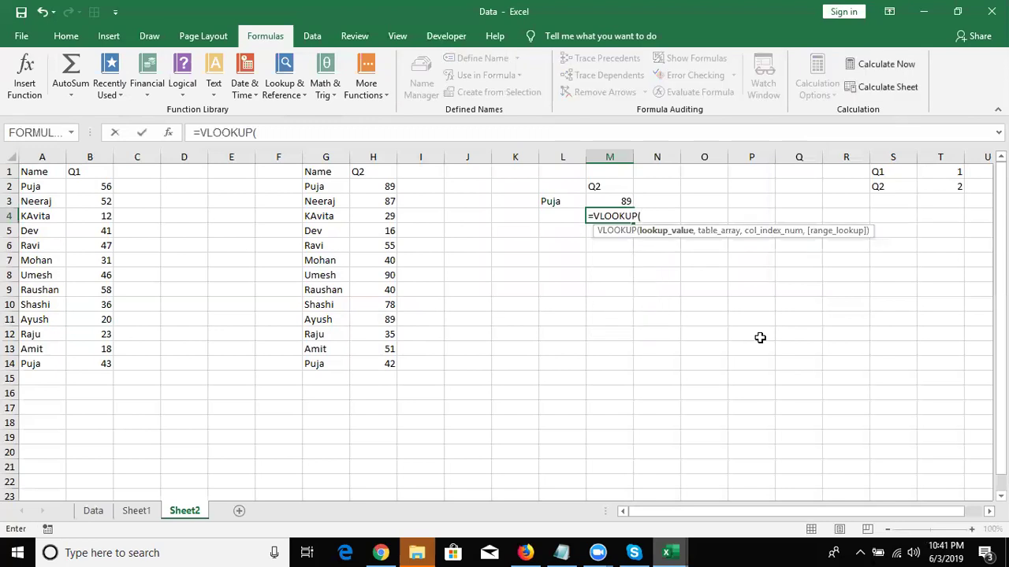
key("Left")
key("Up")
type(",if(")
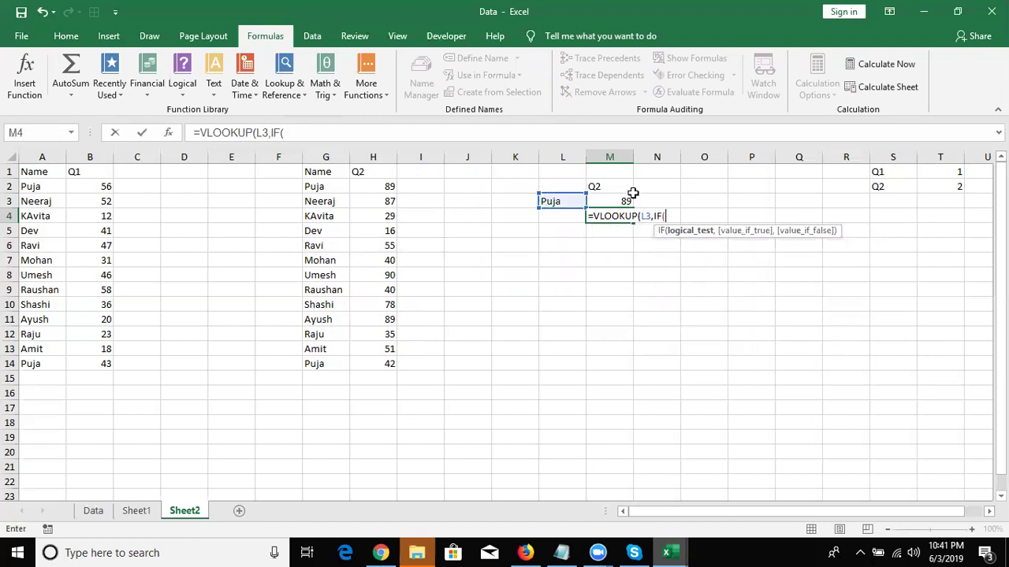
left_click(622, 187)
type("=")
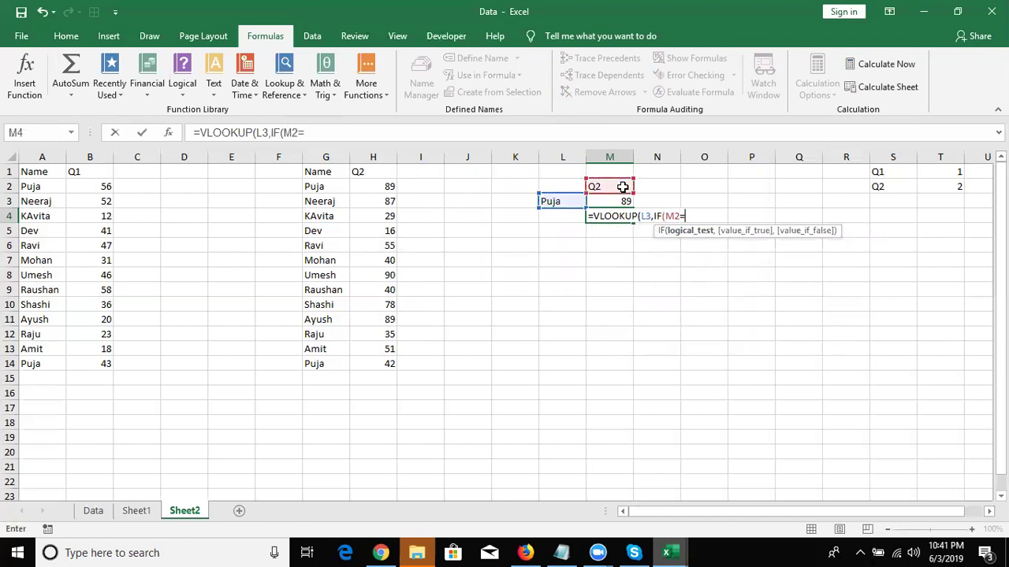
type("\"Q")
type("1\"")
type(",")
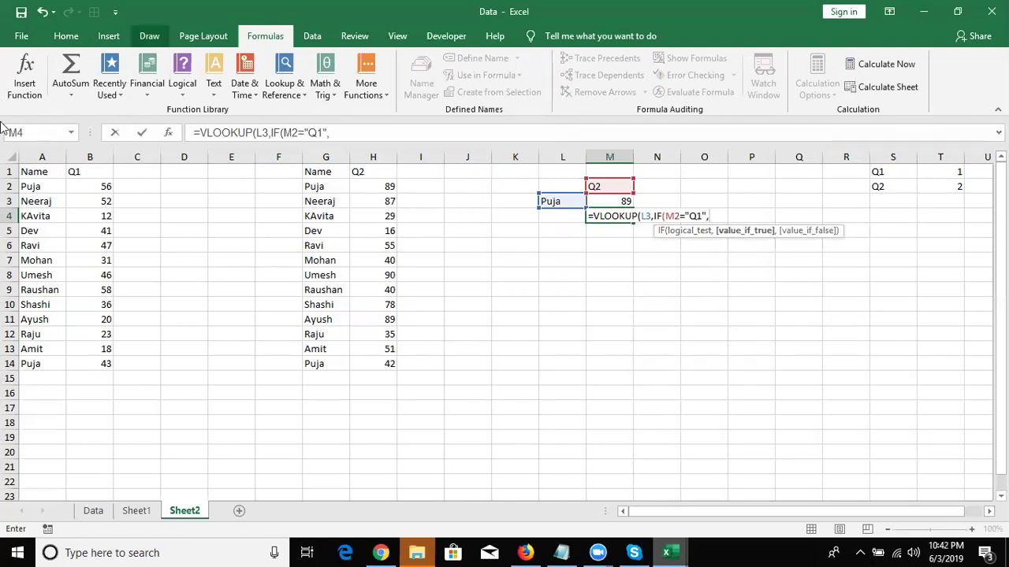
Make the IF choose A1:B14 for Q1, otherwise G1:H14, returning column 2 exactly
left_click(61, 180)
left_click_drag(61, 180, 102, 363)
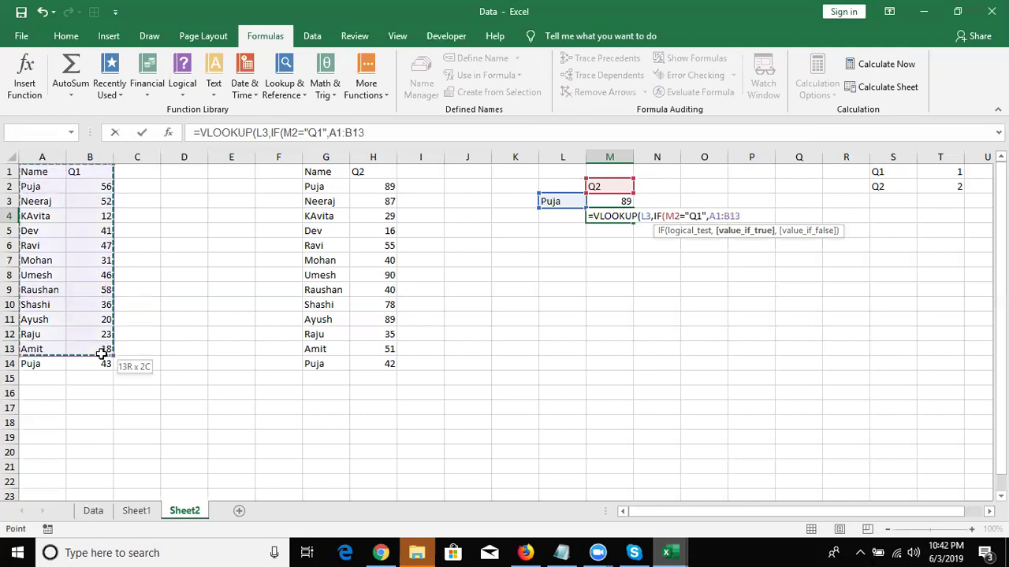
type(",")
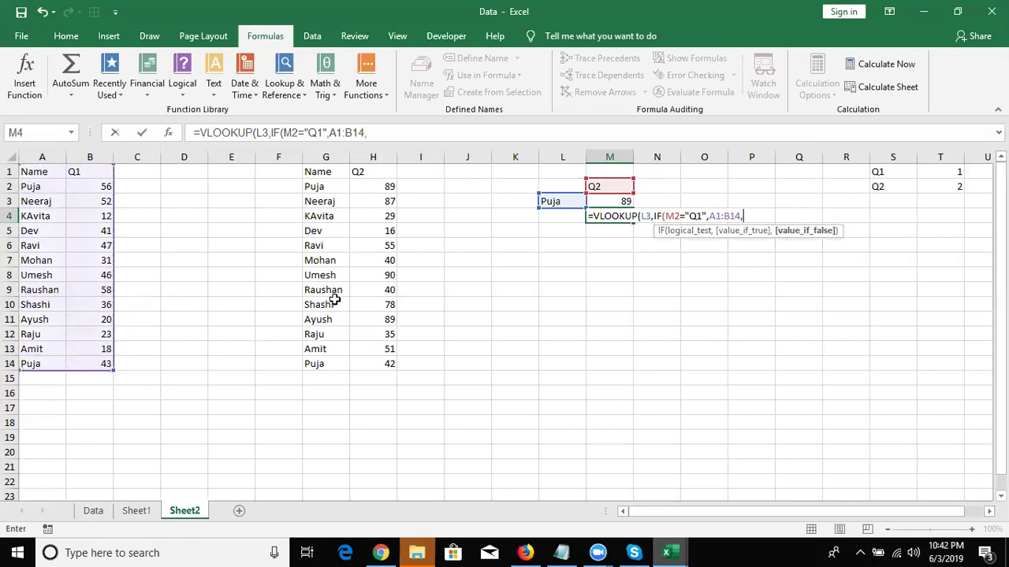
left_click_drag(316, 173, 364, 363)
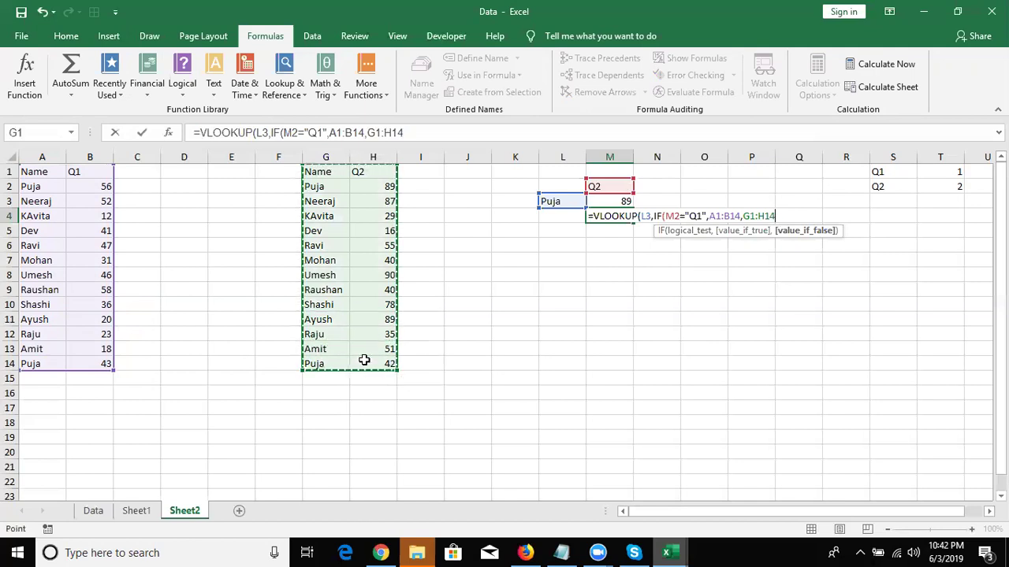
type("),2,0)")
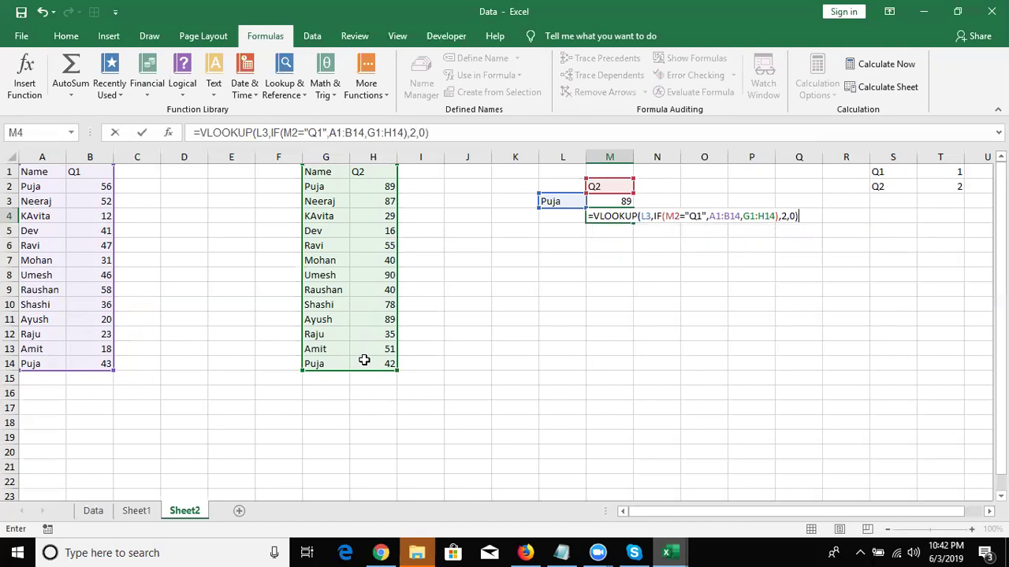
key("ctrl+Return")
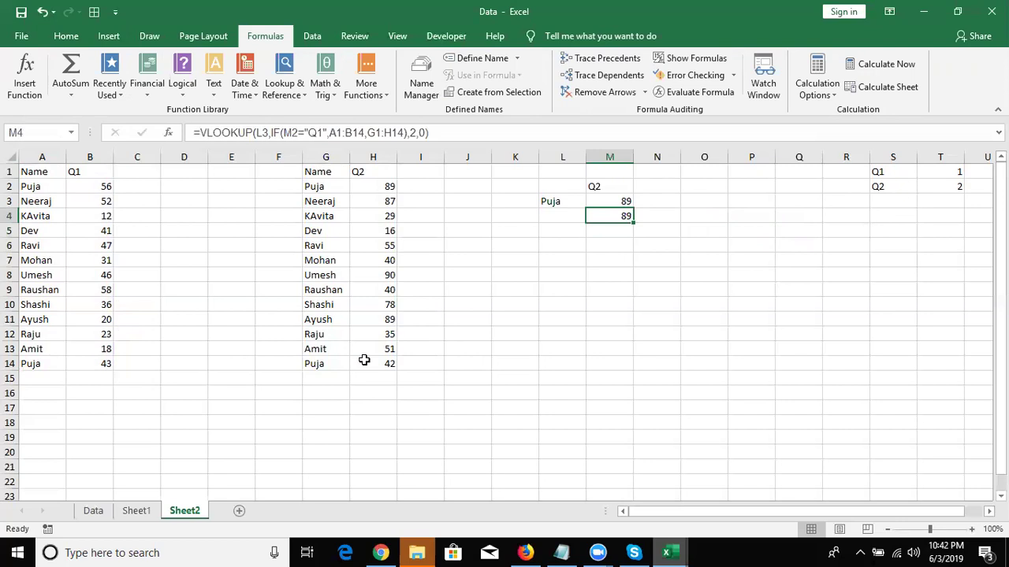
Review M3's CHOOSE-based lookup formula and leave it unchanged
key("Up")
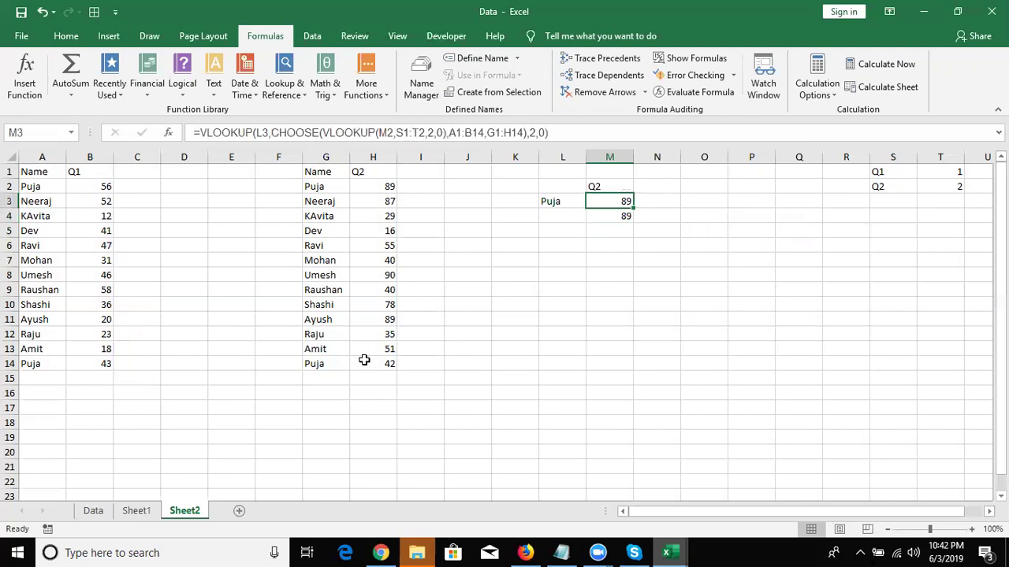
double_click(604, 203)
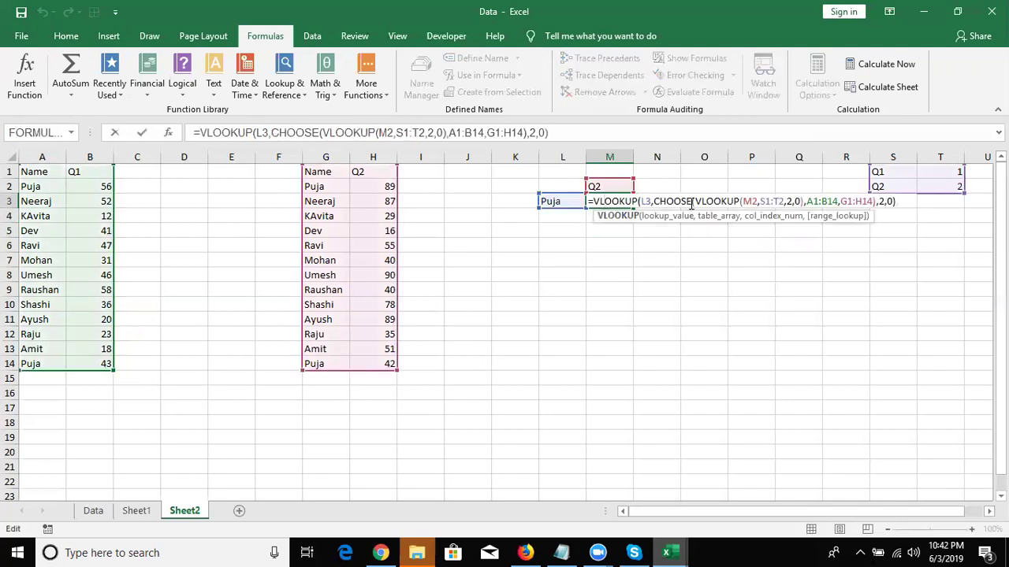
left_click_drag(694, 202, 805, 204)
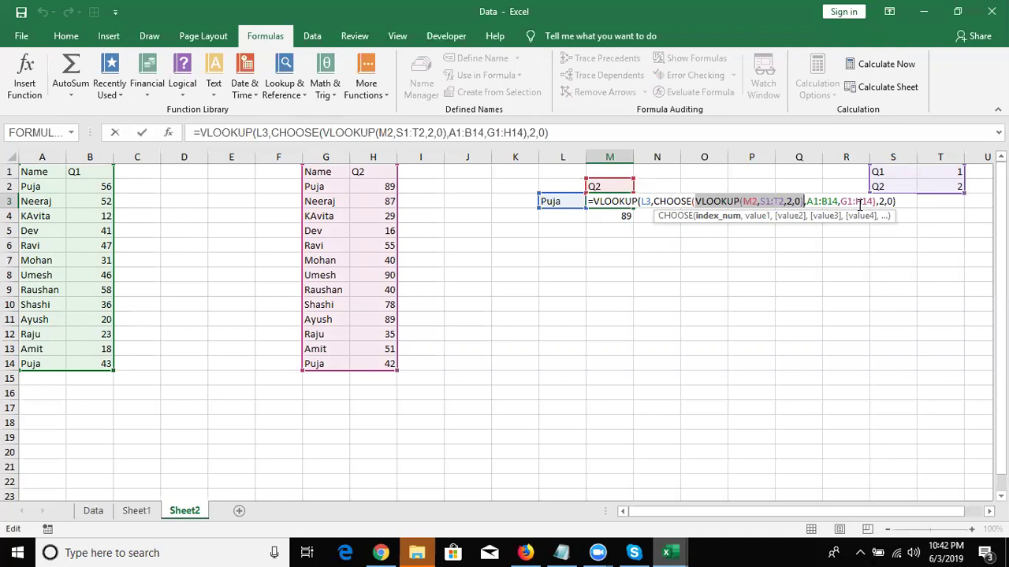
key("ctrl+Return")
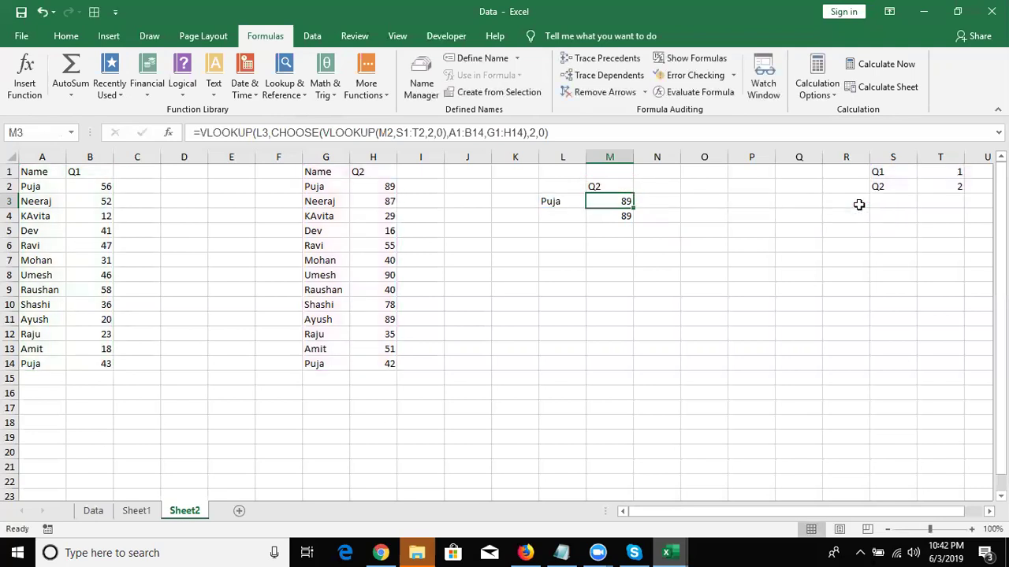
Add a new Sheet3 with headers ID in A1 and Sales in B1
left_click(239, 512)
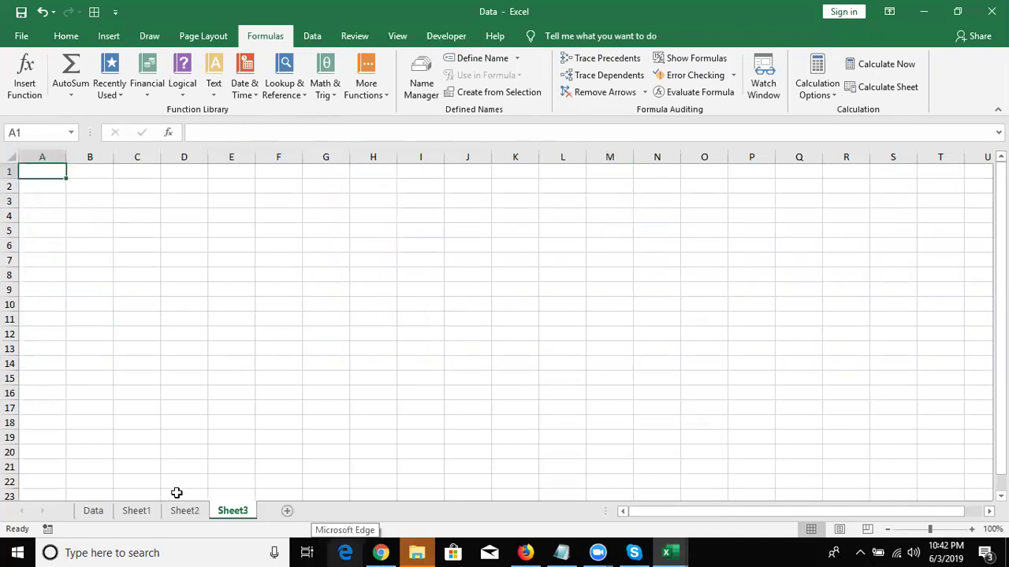
type("ID")
key("Return")
key("Up")
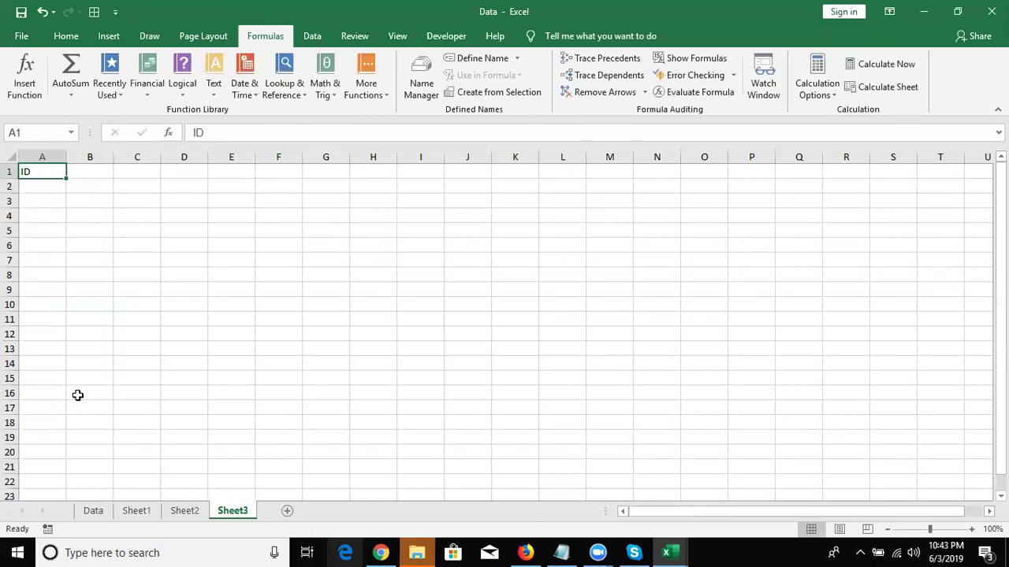
key("Right")
type("SA")
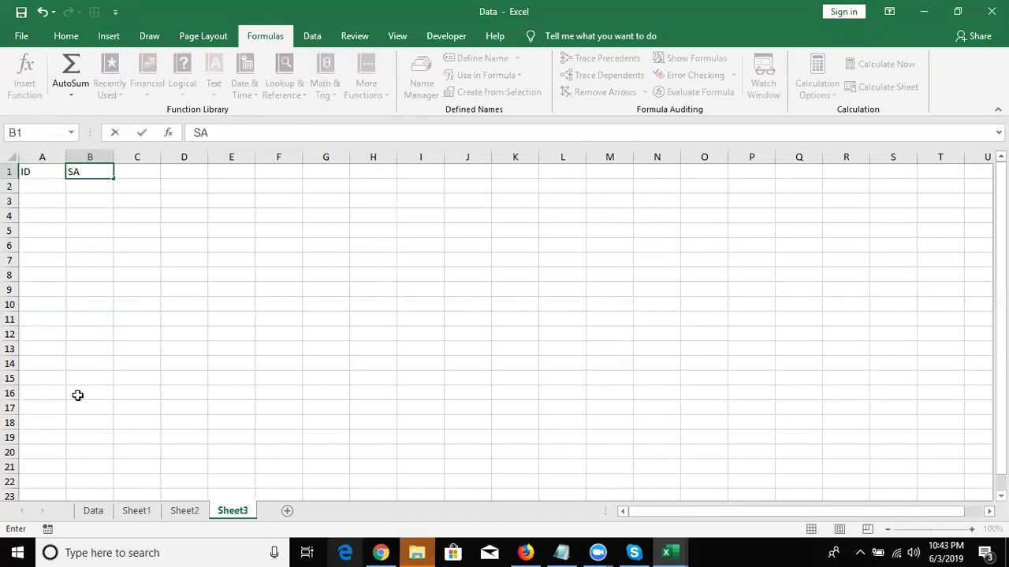
key("BackSpace")
type("aa")
key("BackSpace")
key("BackSpace")
type("ales")
key("Return")
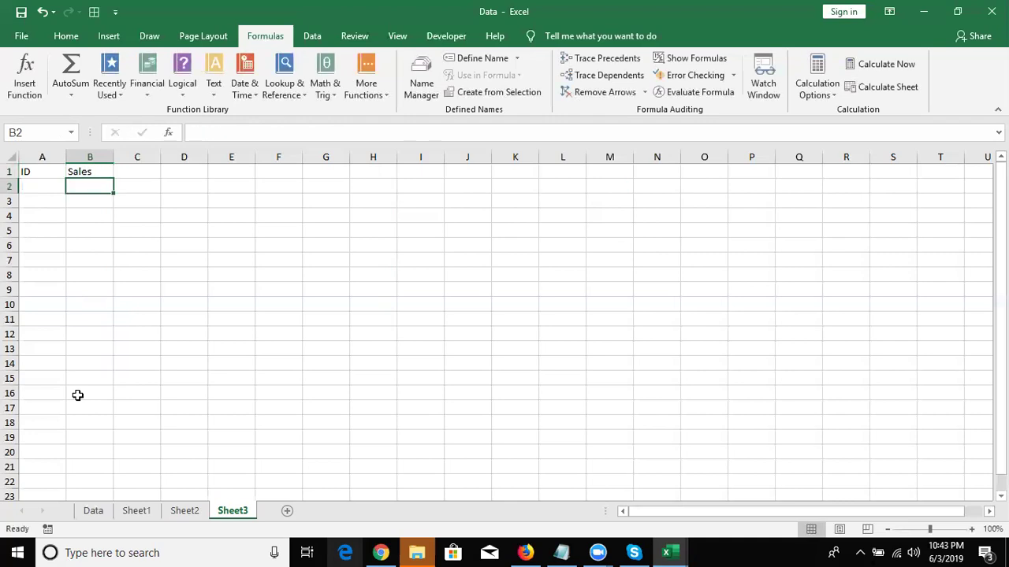
Fill IDs 1 through 10 into A2:A11
key("Left")
type("1")
key("Return")
type("2")
key("Return")
type("3")
key("Return")
type("4")
key("Return")
type("5")
key("Return")
type("6 7 8")
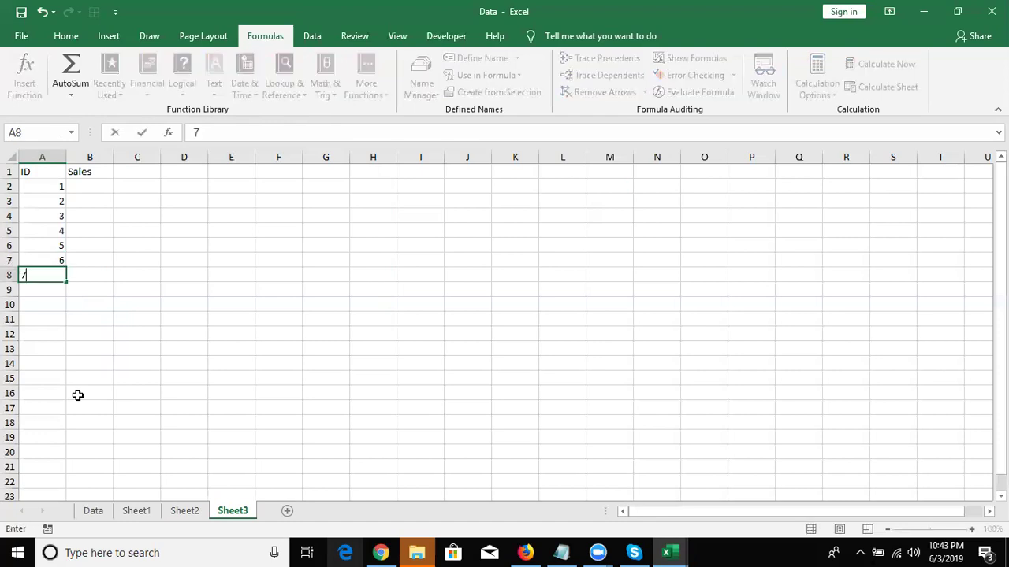
key("Return")
type("9")
key("Return")
type("1")
key("Tab")
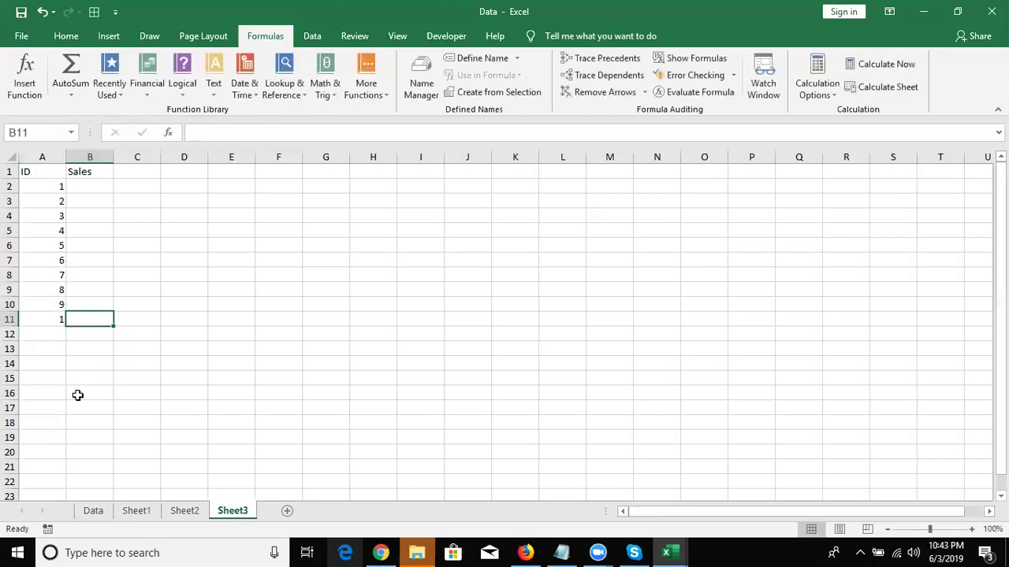
key("Return")
type("1")
key("Escape")
key("Up")
key("Left")
type("10")
key("Tab")
Enter =RANDBETWEEN(10,90) in B2 as the first sales value
key("Up")
key("Up")
key("Up")
key("ctrl+Up")
key("Down")
type("=")
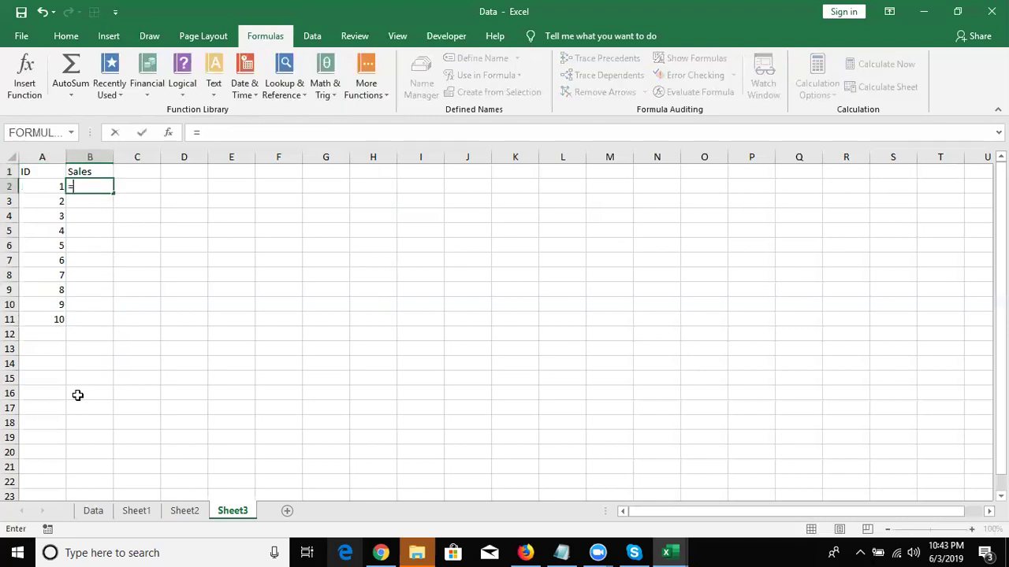
type("ra")
key("Down")
key("Down")
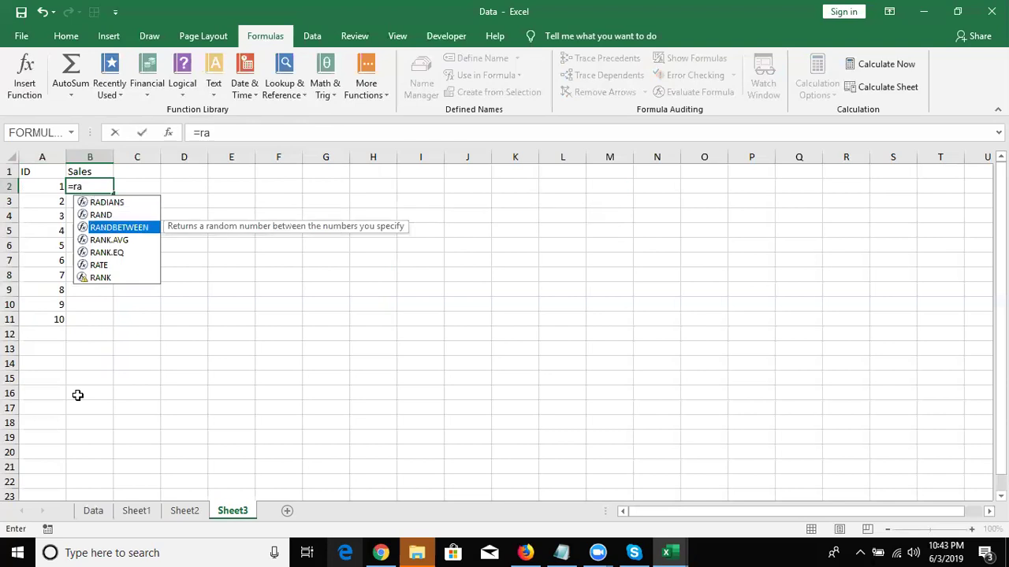
key("Tab")
type("10,90")
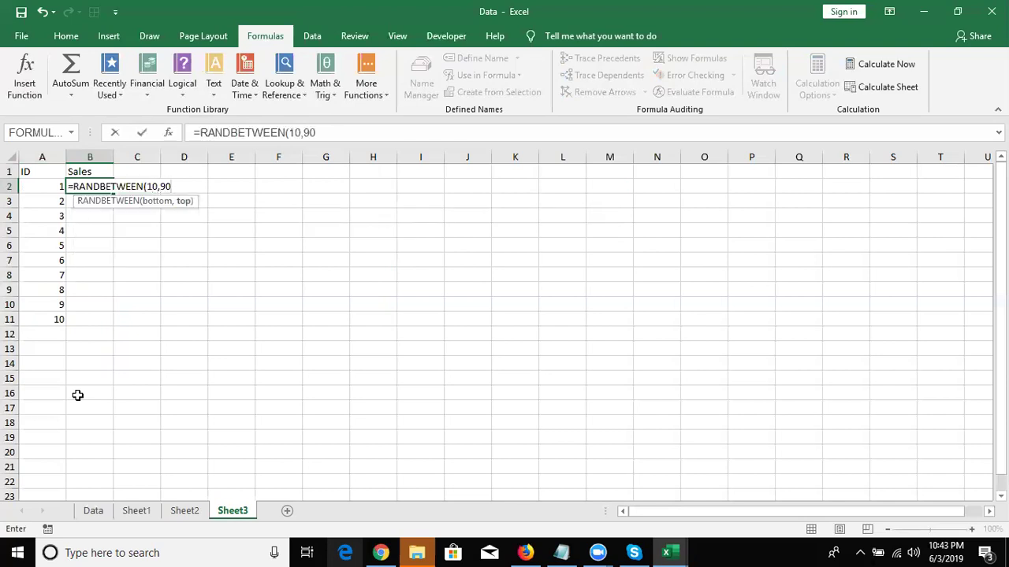
key("ctrl+Return")
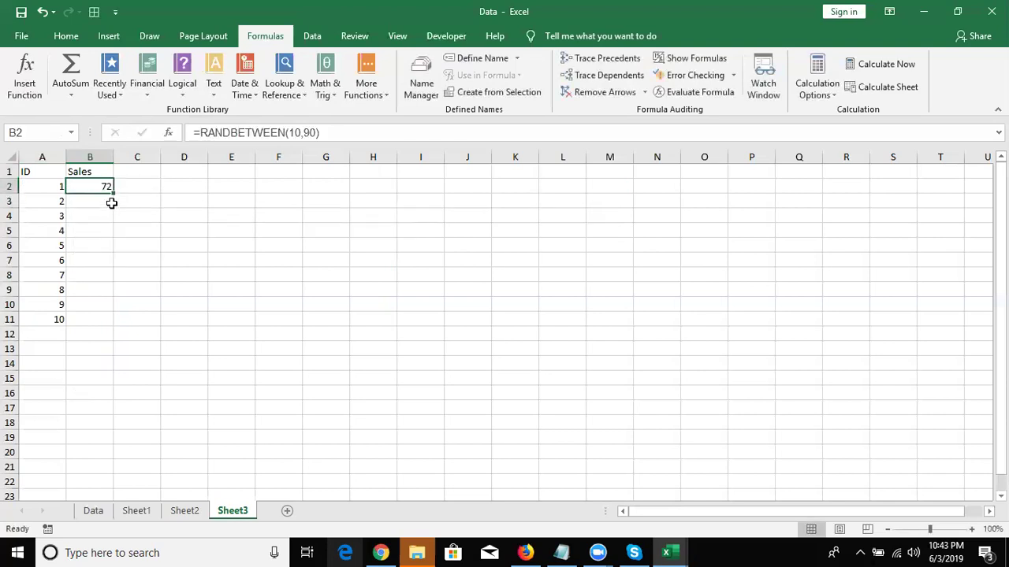
Fill the random sales down to row 11 and copy the ID/Sales table to G1
double_click(114, 193)
key("Up")
key("Left")
key("shift+Right")
key("ctrl+shift+Down")
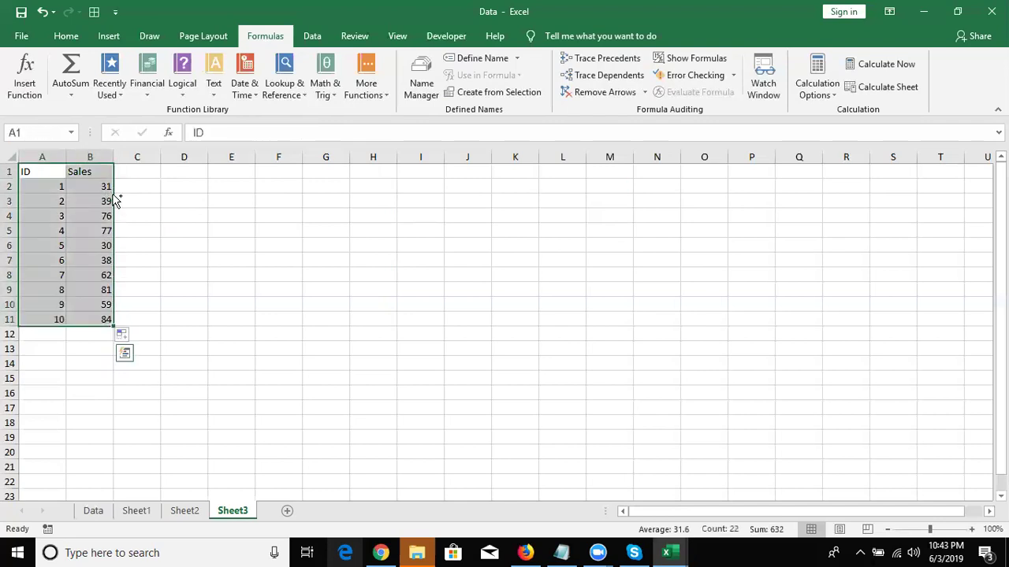
key("ctrl+c")
key("Right")
key("Right")
key("Right")
key("Right")
key("Right")
key("ctrl+v")
Convert the first table's random sales formulas into fixed values
key("Left")
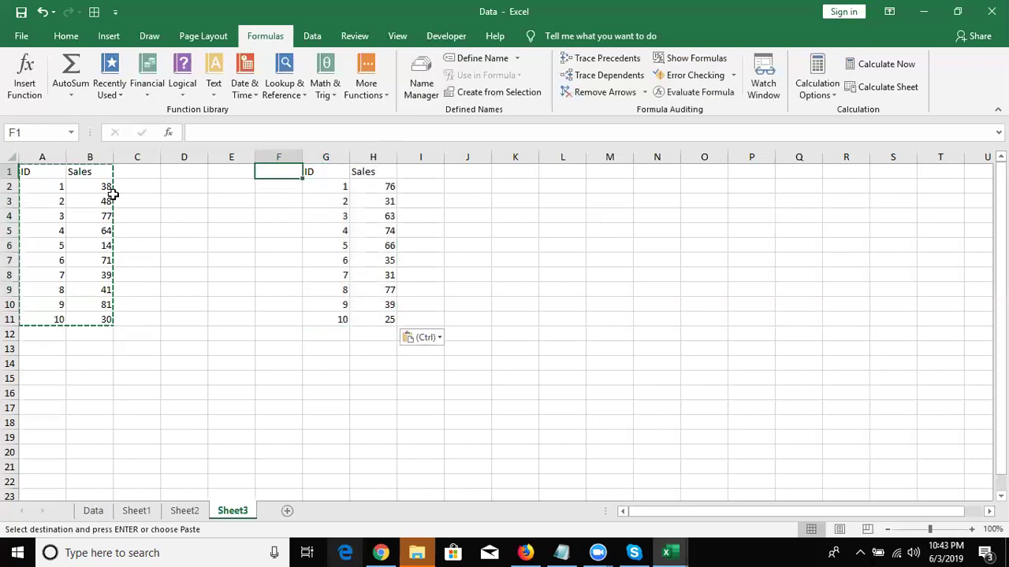
key("Left")
key("Left")
key("Left")
key("Left")
key("Left")
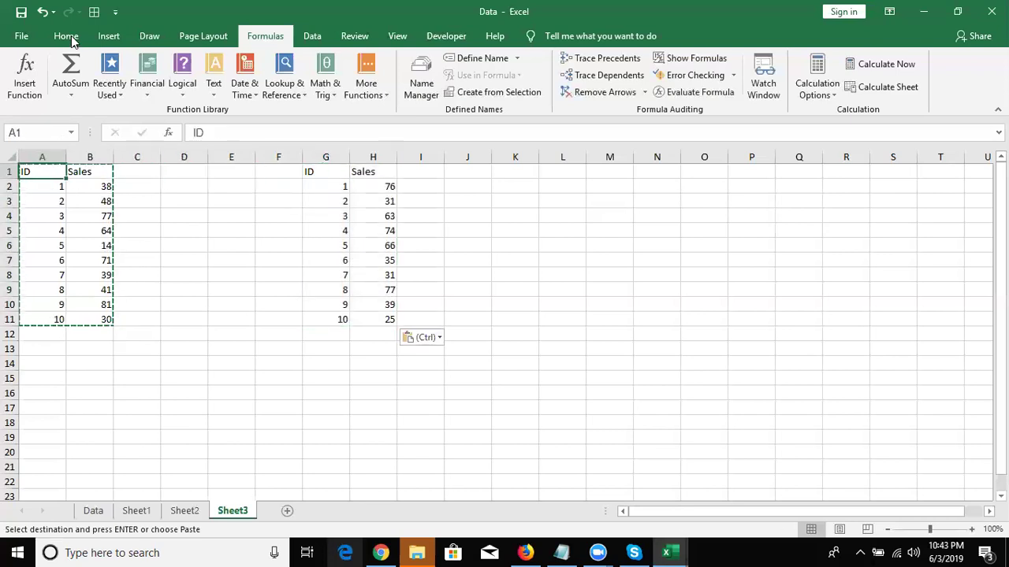
scroll(56, 77, "up", 4)
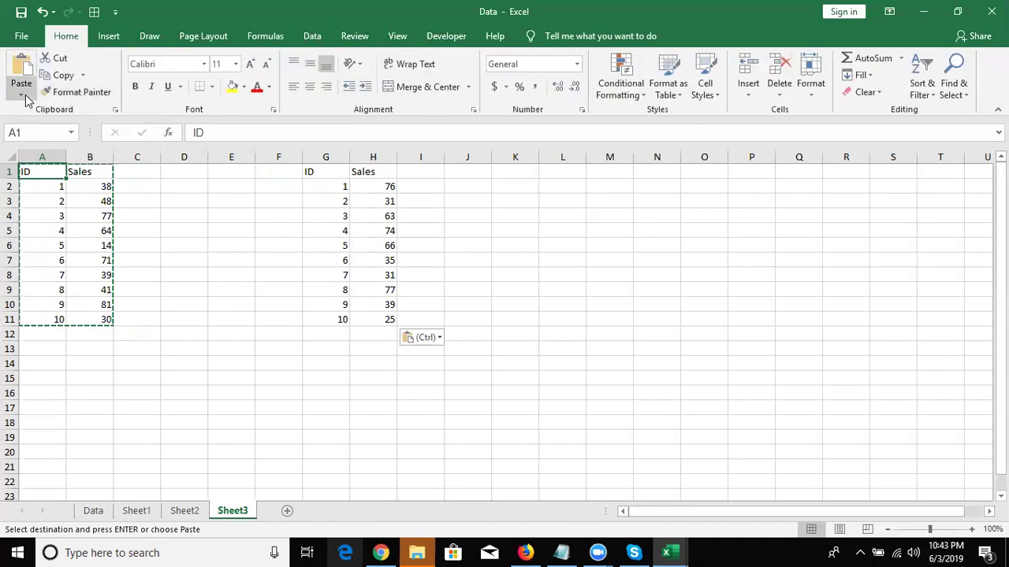
left_click(21, 91)
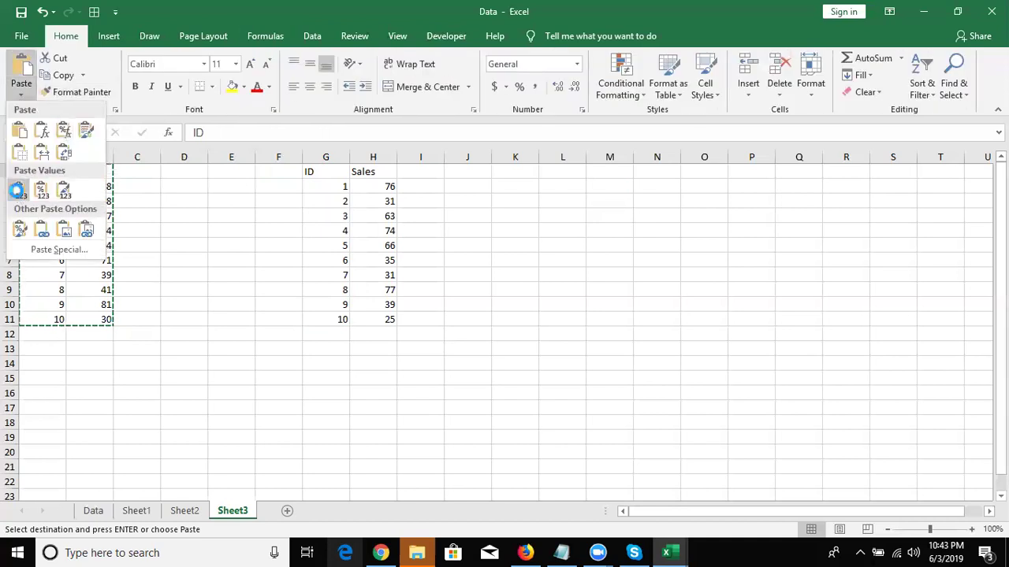
left_click(20, 189)
Convert the second G:H table's random sales into fixed values too
key("Escape")
key("Right")
key("Right")
key("Right")
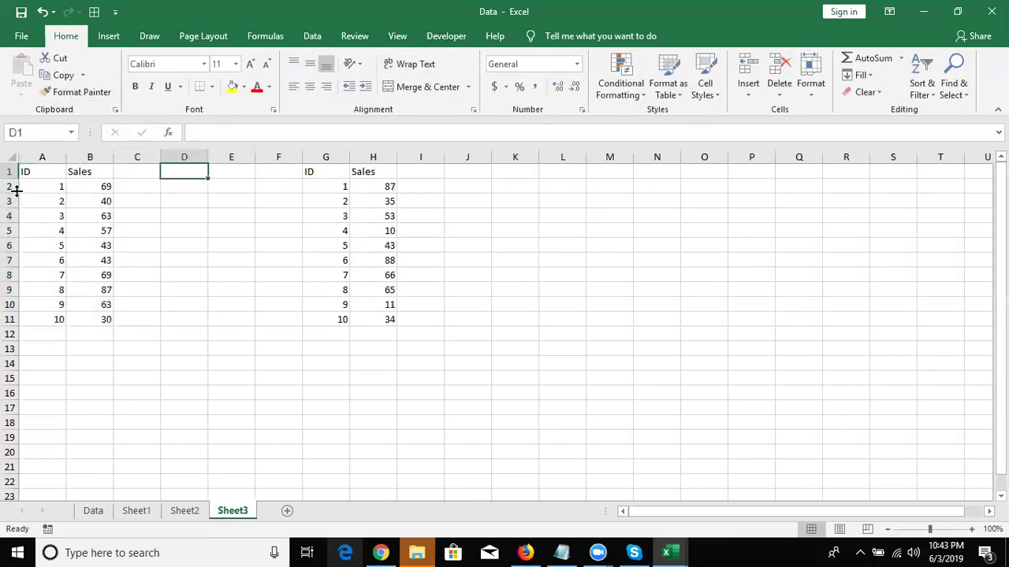
key("Right")
key("Right")
key("Right")
key("shift+Right")
key("ctrl+shift+Down")
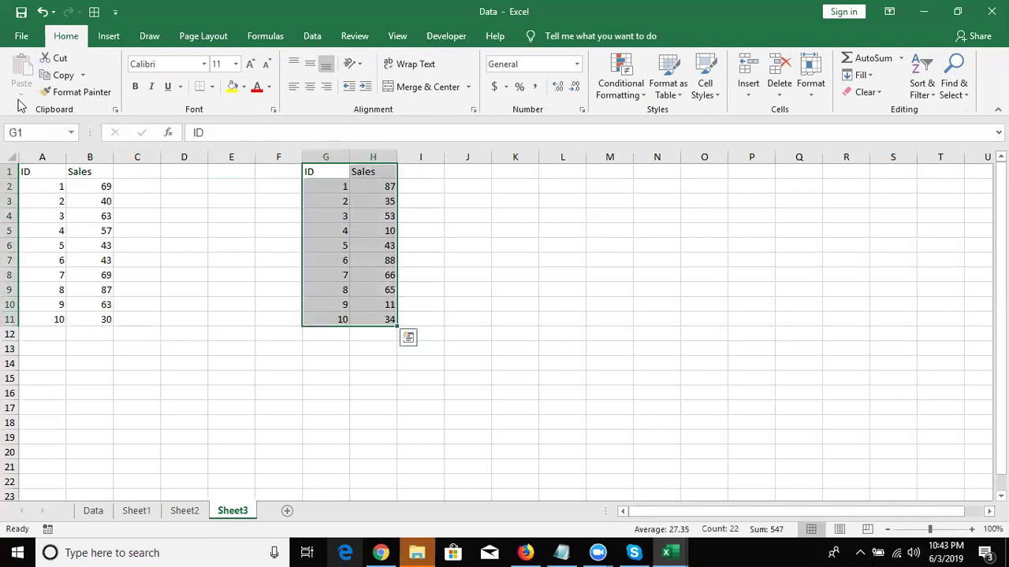
key("ctrl+c")
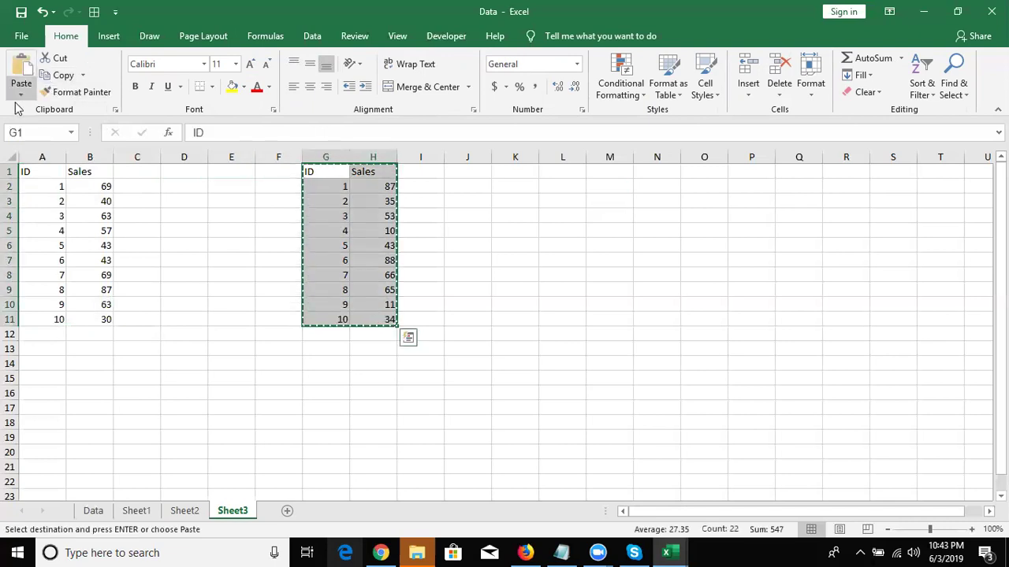
left_click(21, 95)
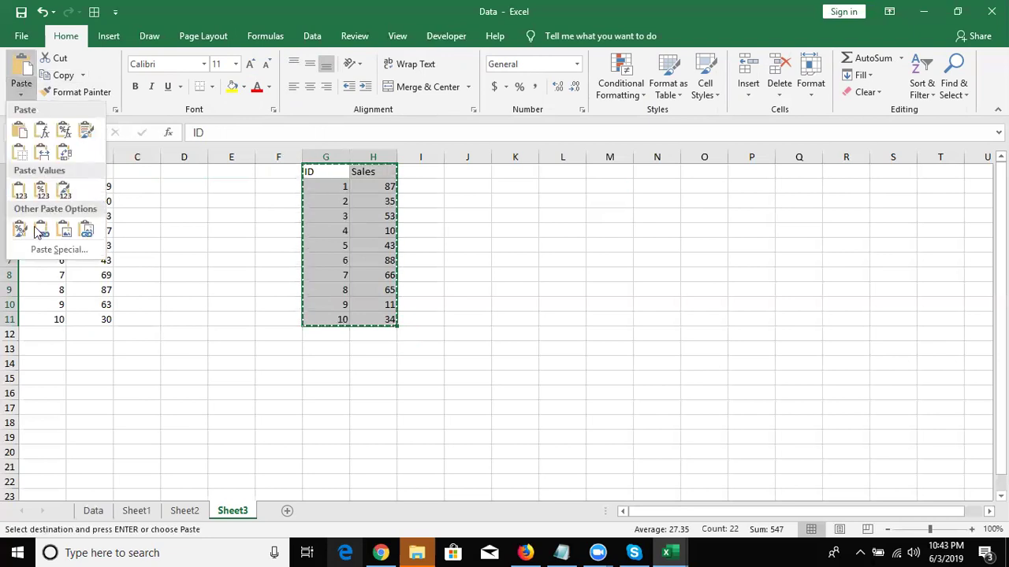
left_click(22, 191)
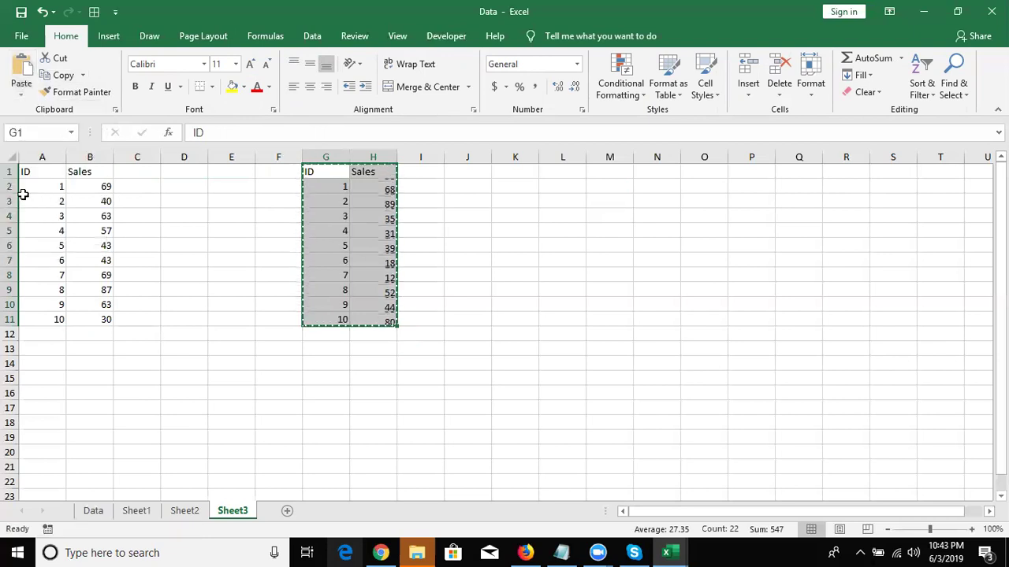
key("Escape")
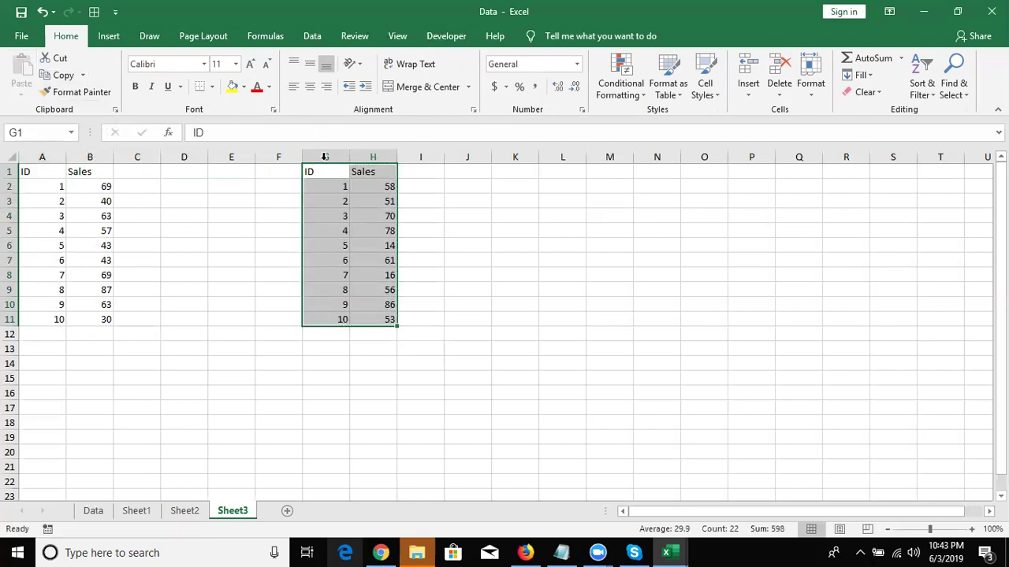
left_click(331, 184)
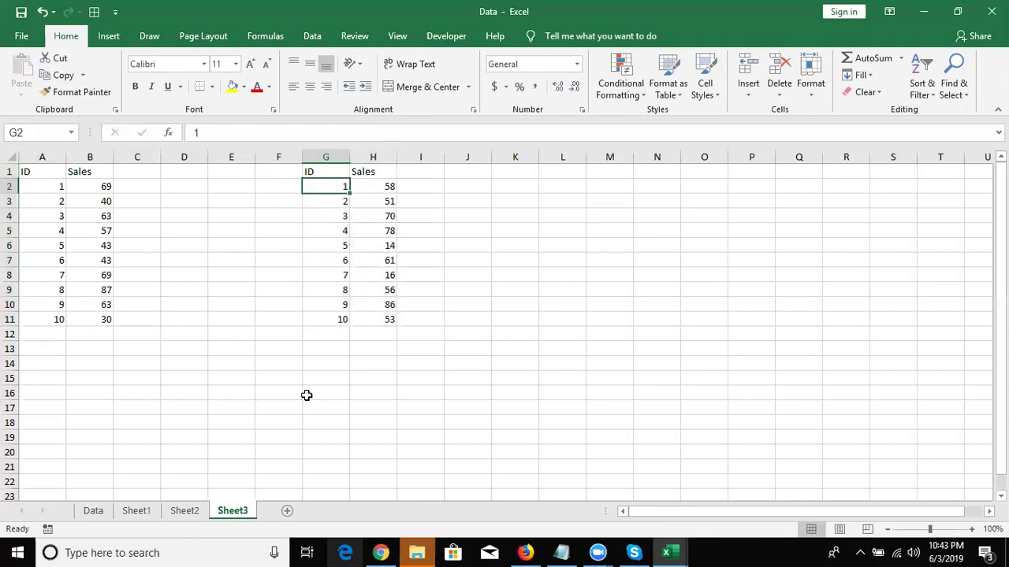
Look over the Q1 and Q2 tables on Sheet2 for reference
left_click(193, 511)
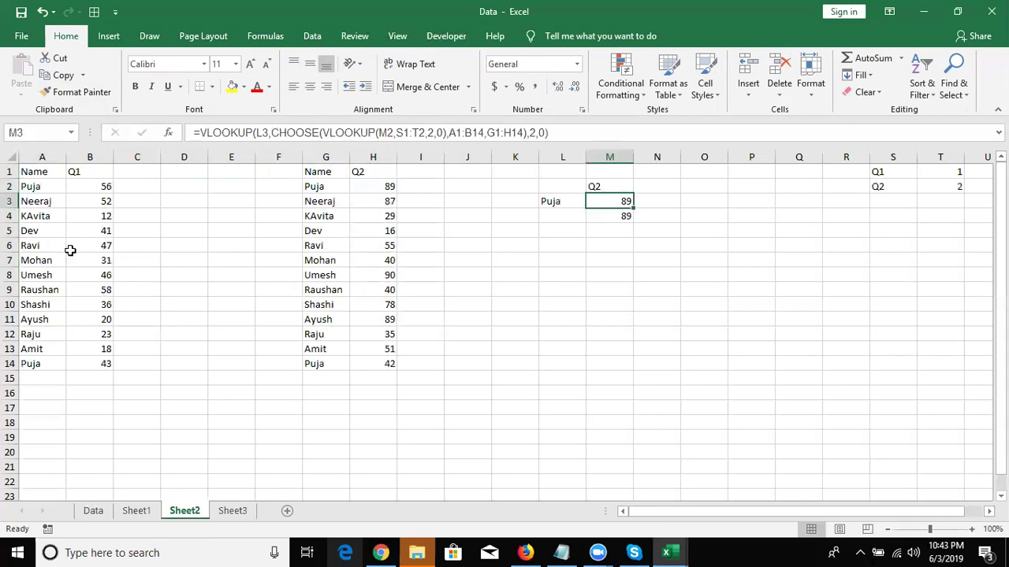
left_click(36, 201)
left_click(331, 218)
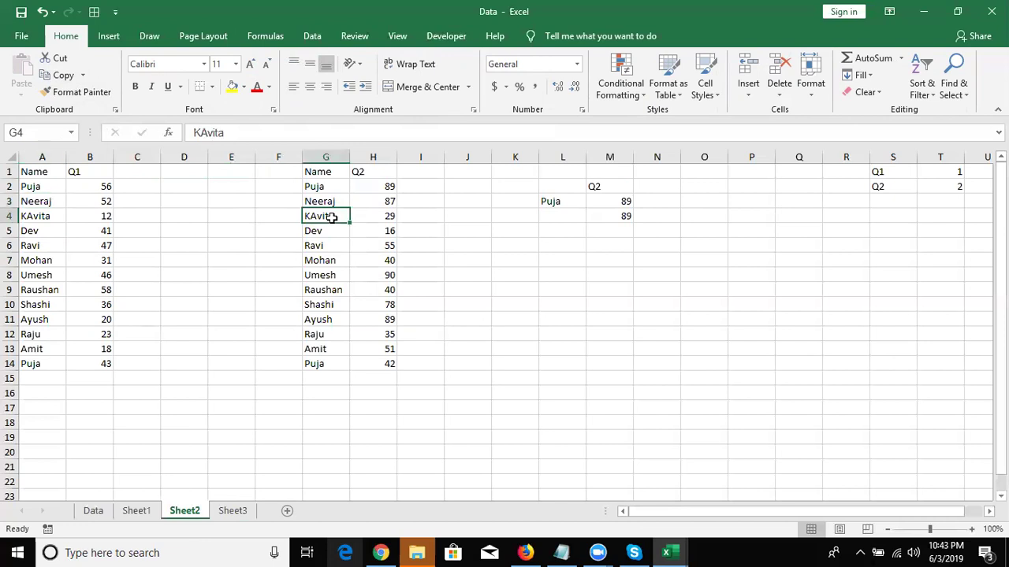
left_click(71, 215)
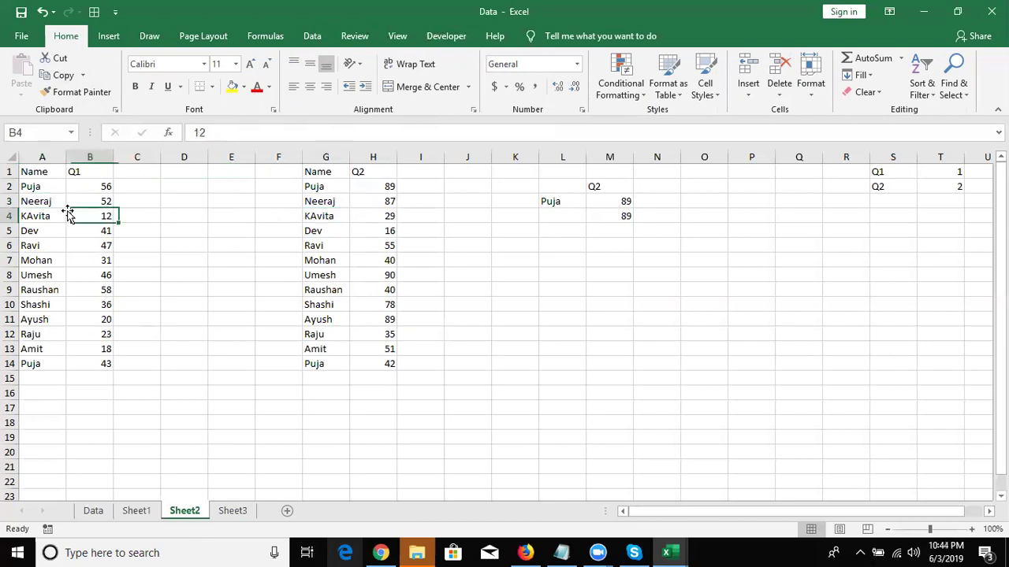
left_click(334, 242)
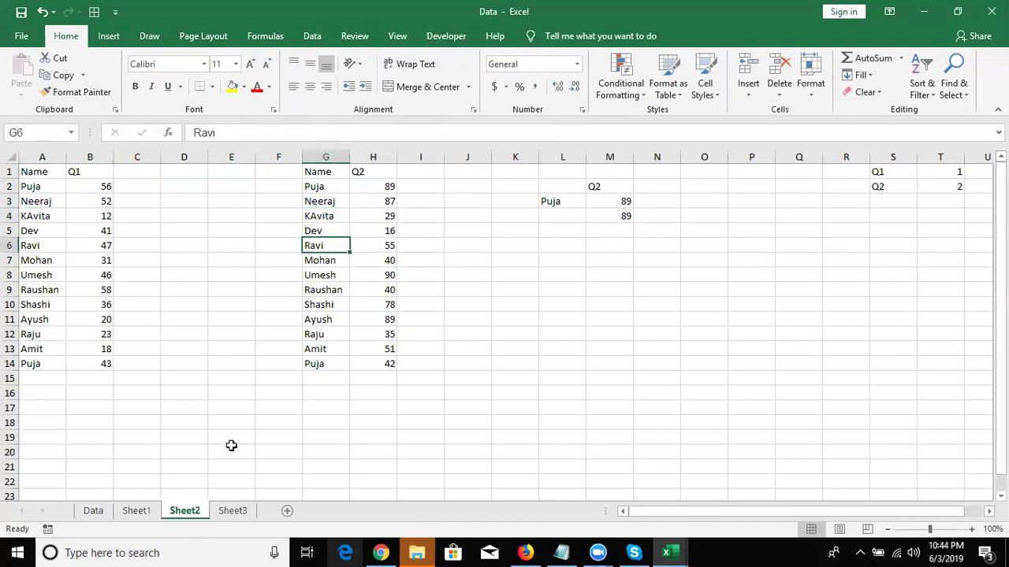
On Sheet3, renumber the second table's IDs as the series 11–20 in G2:G11
left_click(233, 511)
type("11")
key("Return")
type("1")
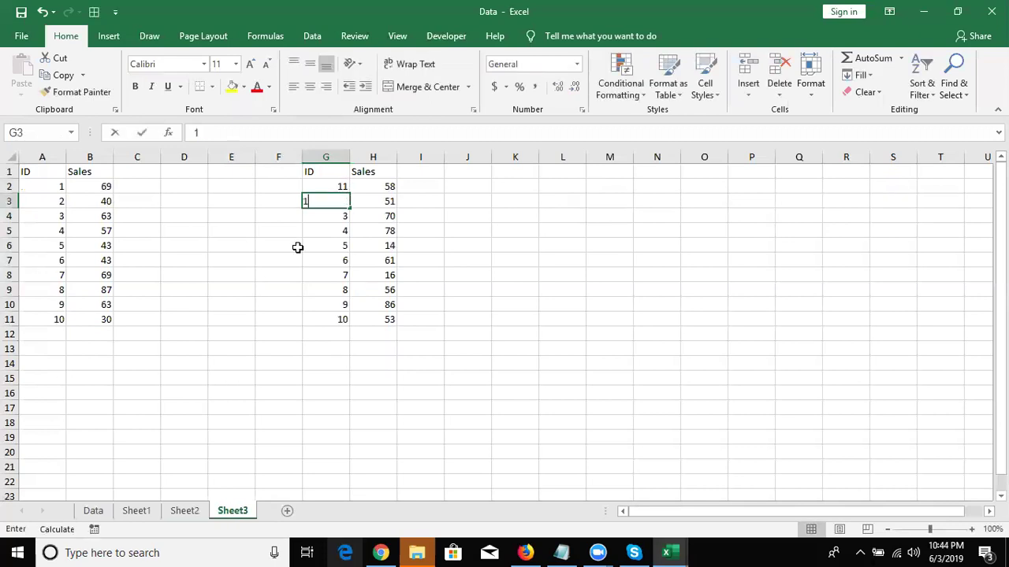
type("2")
key("Return")
left_click(344, 185)
left_click_drag(345, 185, 342, 198)
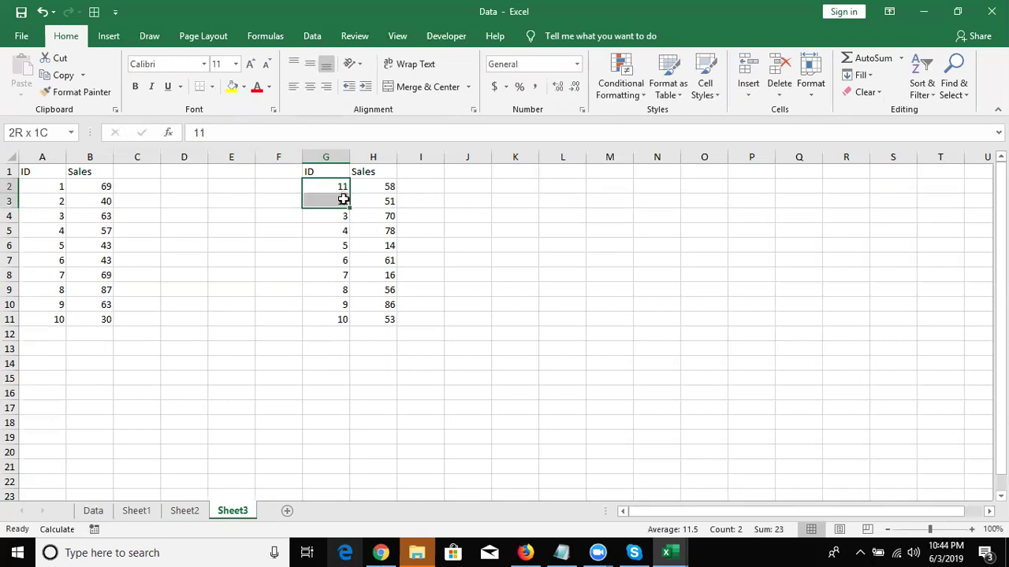
double_click(349, 208)
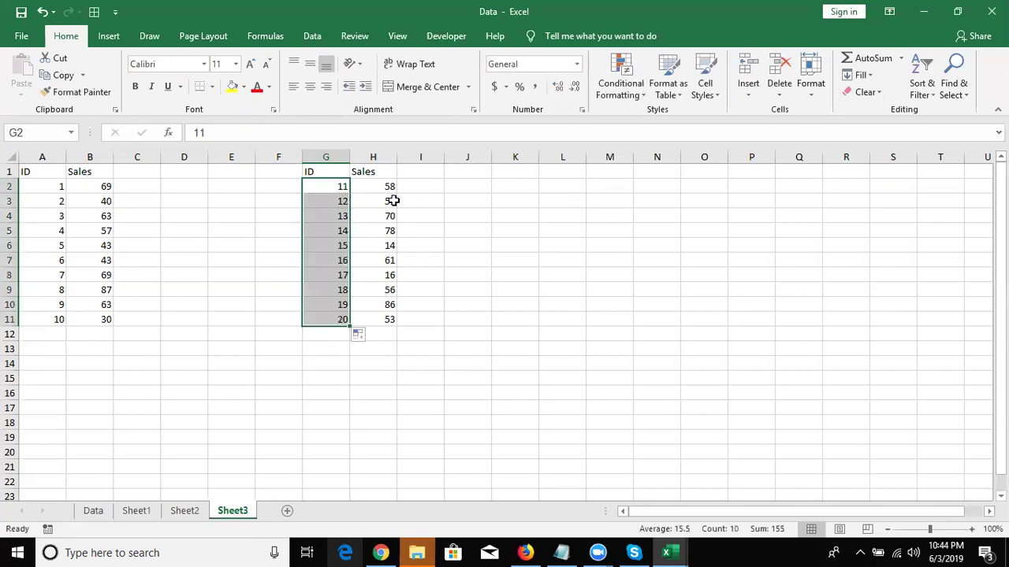
left_click(450, 197)
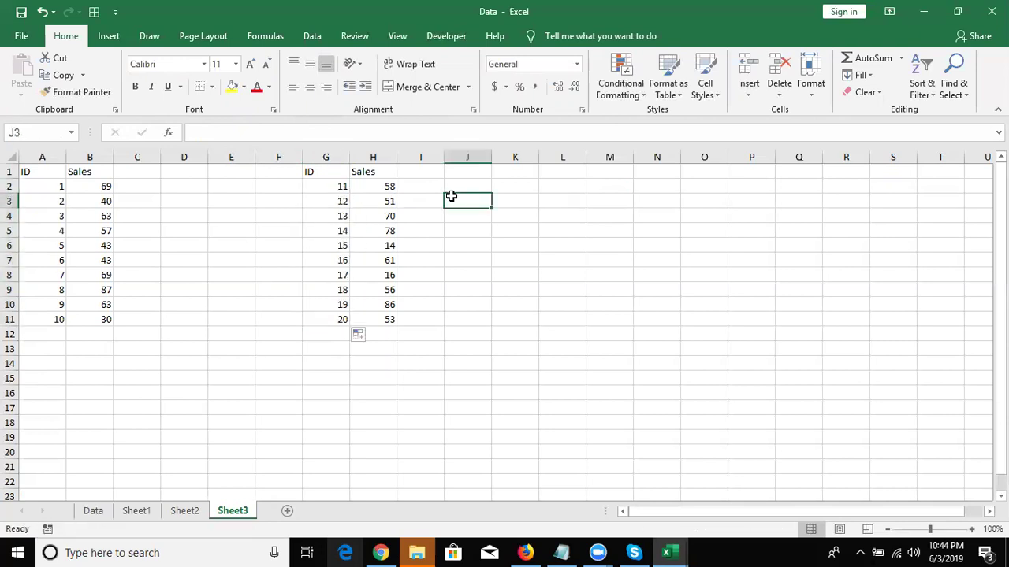
List lookup IDs 11, 15, 8 and 7 in K3:K6
left_click(527, 201)
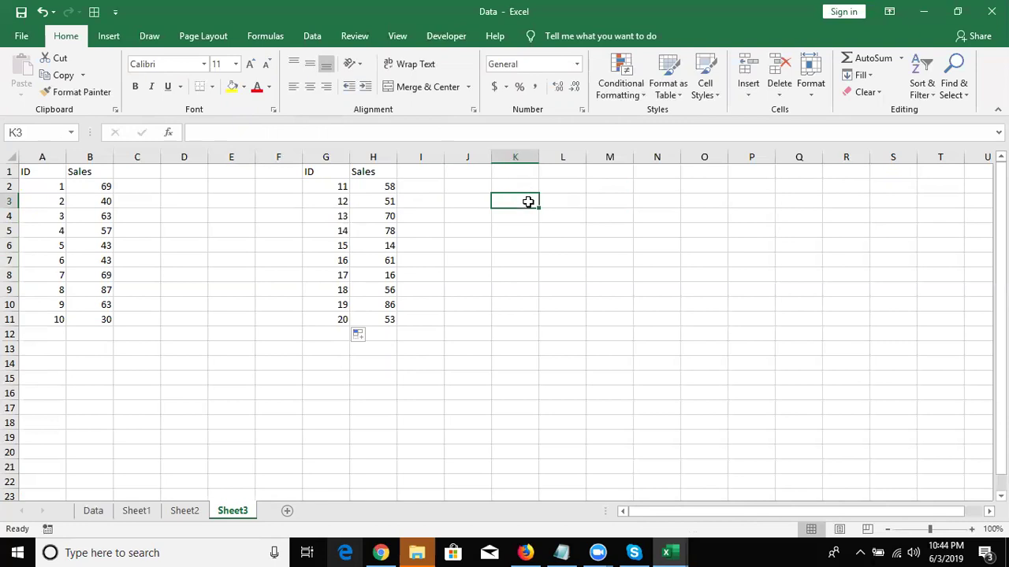
type("1")
key("Return")
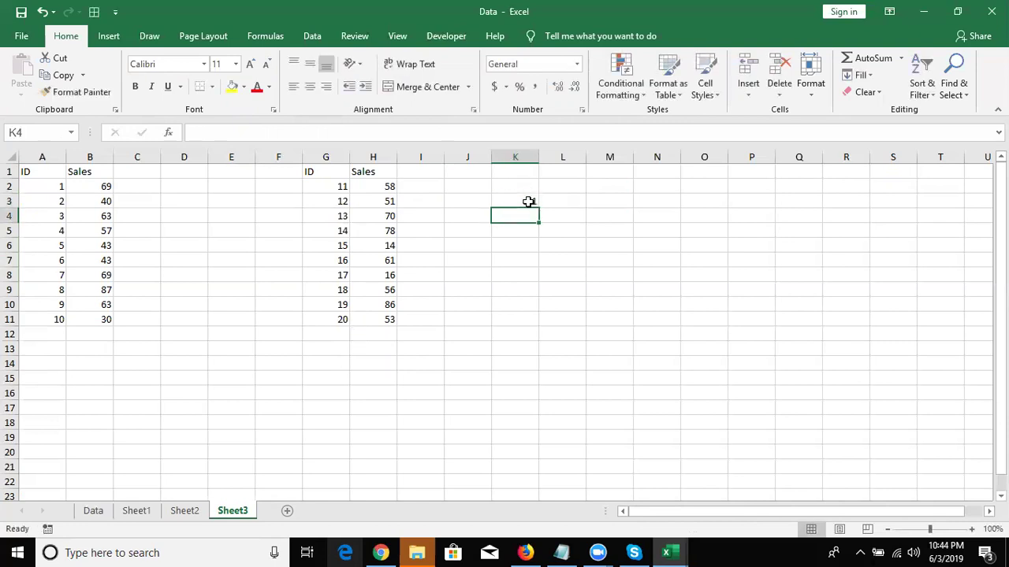
type("15")
key("Return")
type("8")
key("Return")
type("7")
key("Return")
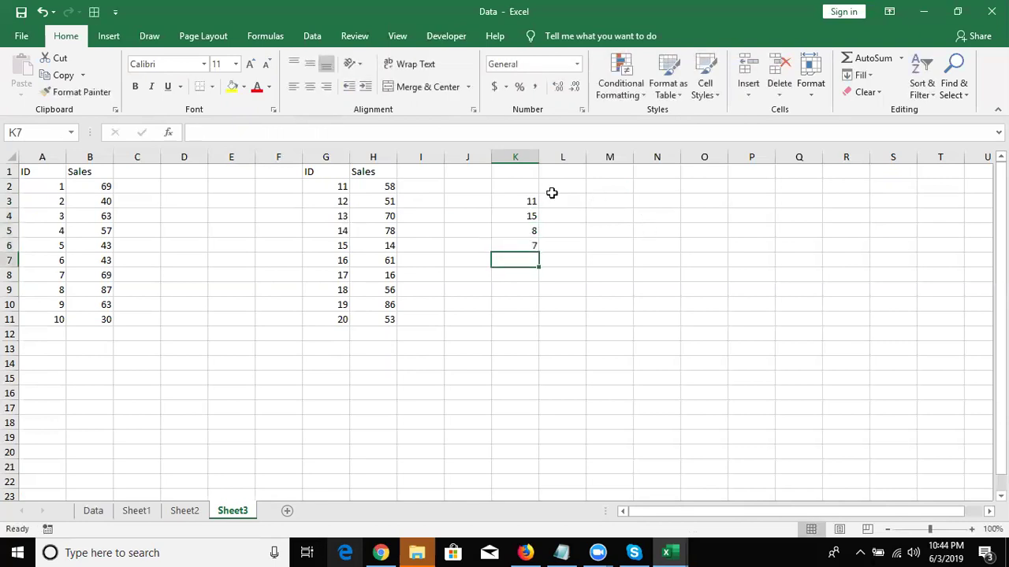
left_click(551, 199)
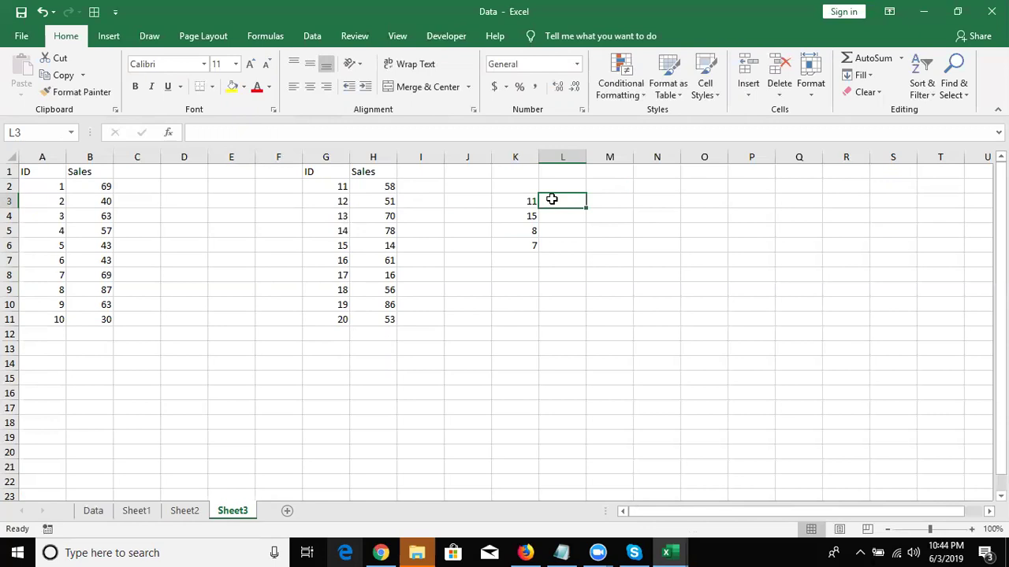
Start L3 with IFERROR wrapping VLOOKUP(K3,A1:B11,2,0) on the first table
type("=")
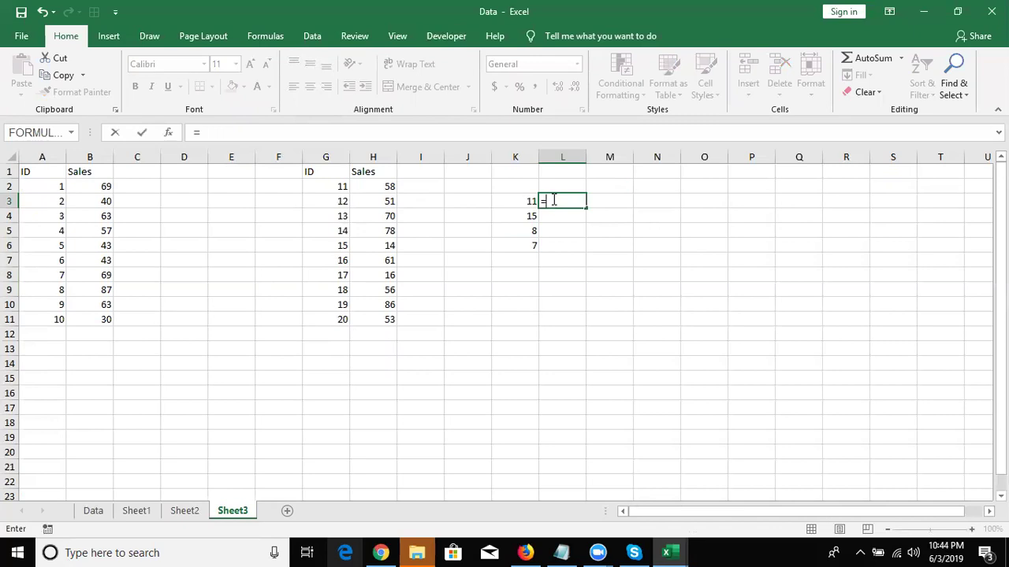
type("i")
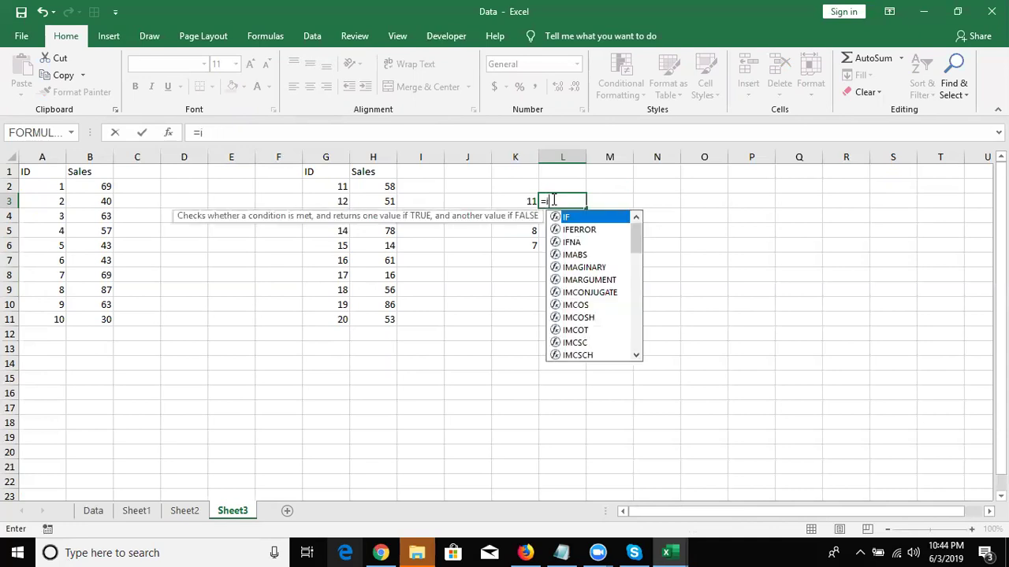
type("f")
key("Down")
key("Tab")
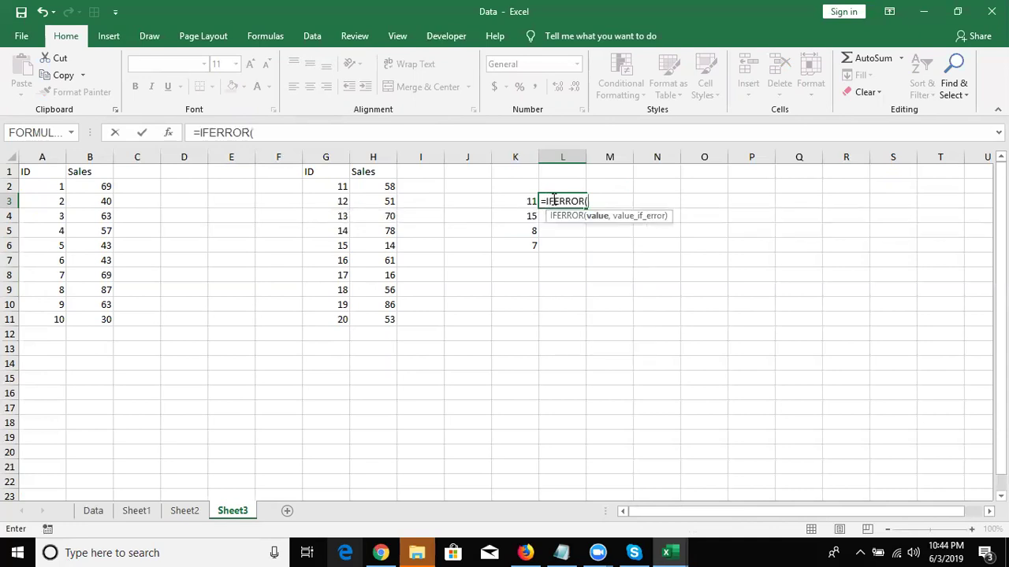
type("vl")
key("Tab")
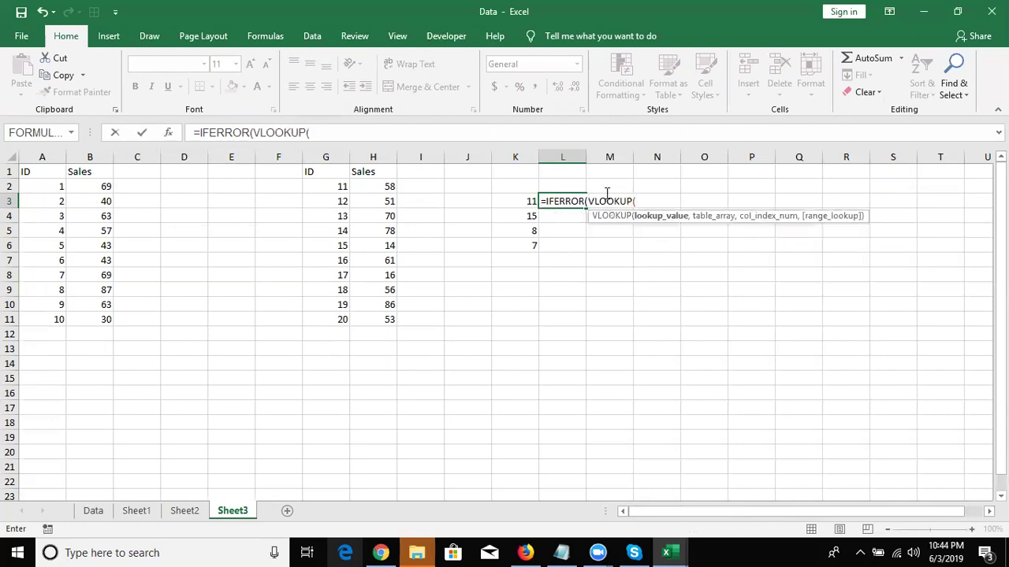
left_click(525, 199)
type(",")
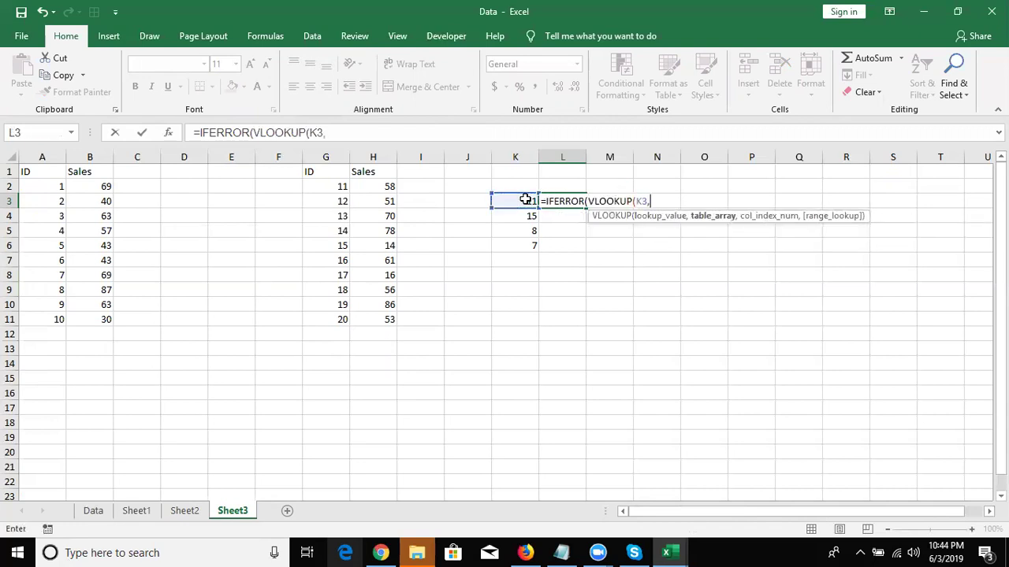
left_click(40, 170)
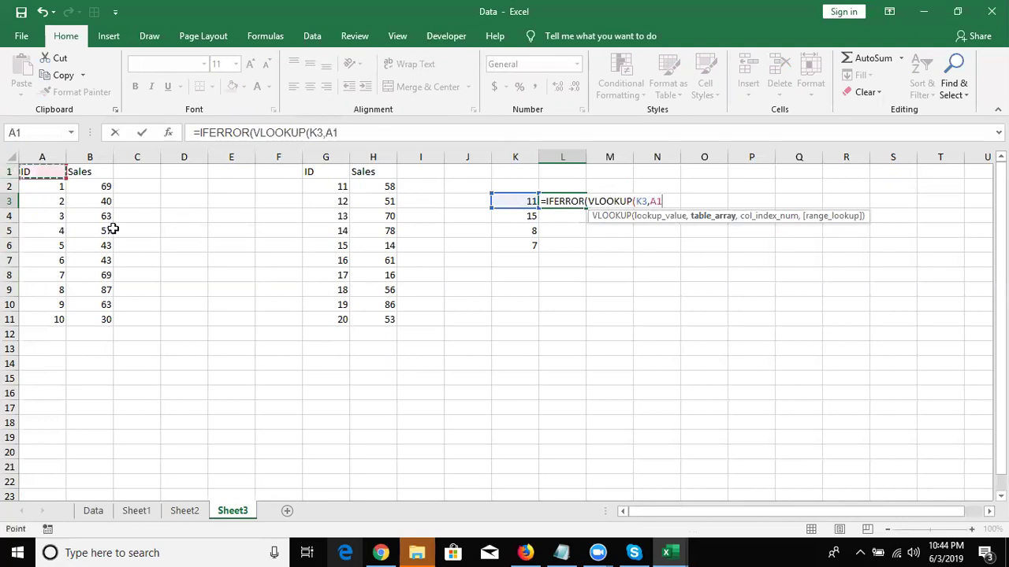
left_click_drag(112, 229, 104, 314)
type(",2,0")
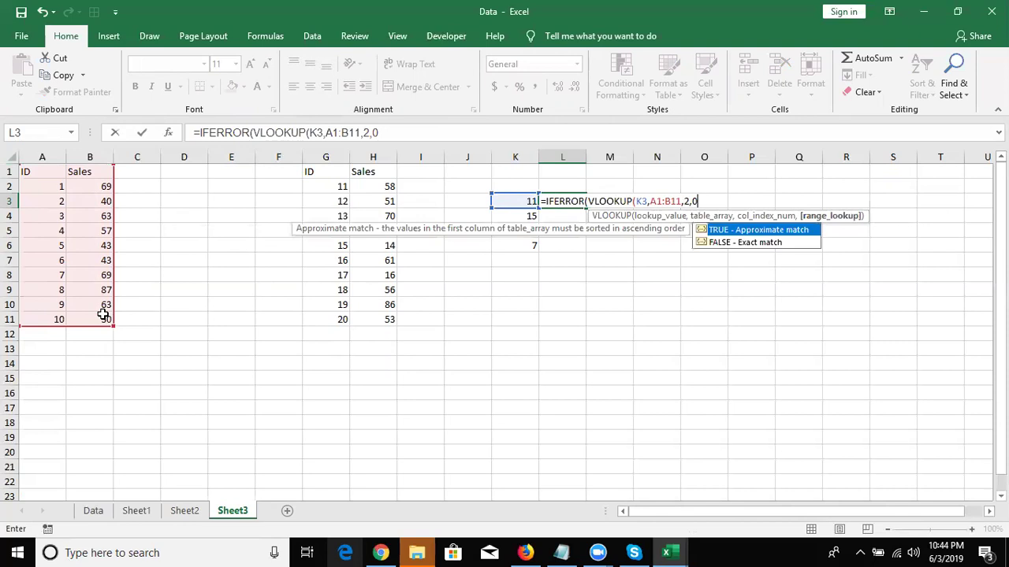
type(")")
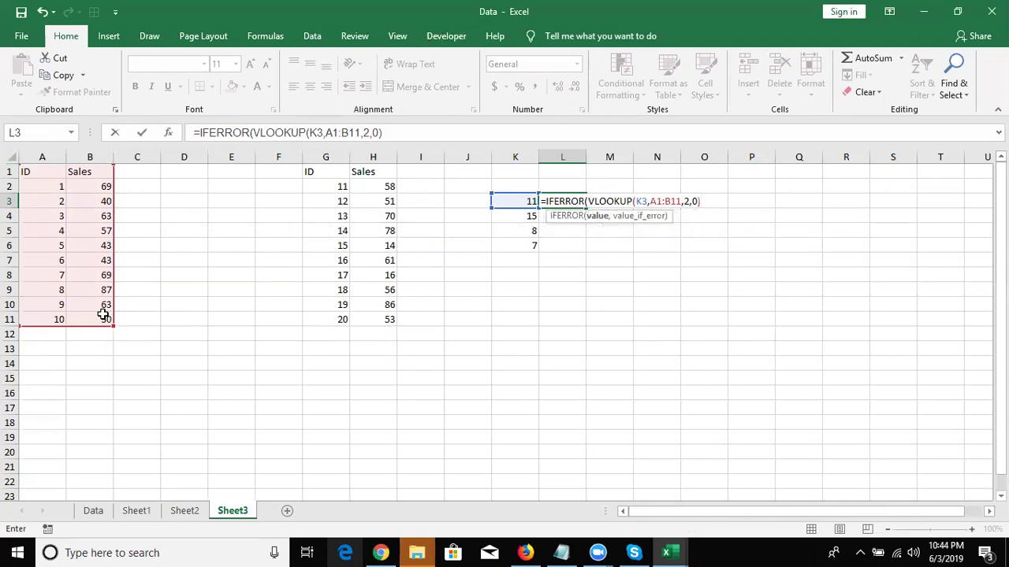
type(",vl")
Add the fallback VLOOKUP(K3,G1:H11,2,0) and commit, accepting the correction to return 58
key("Tab")
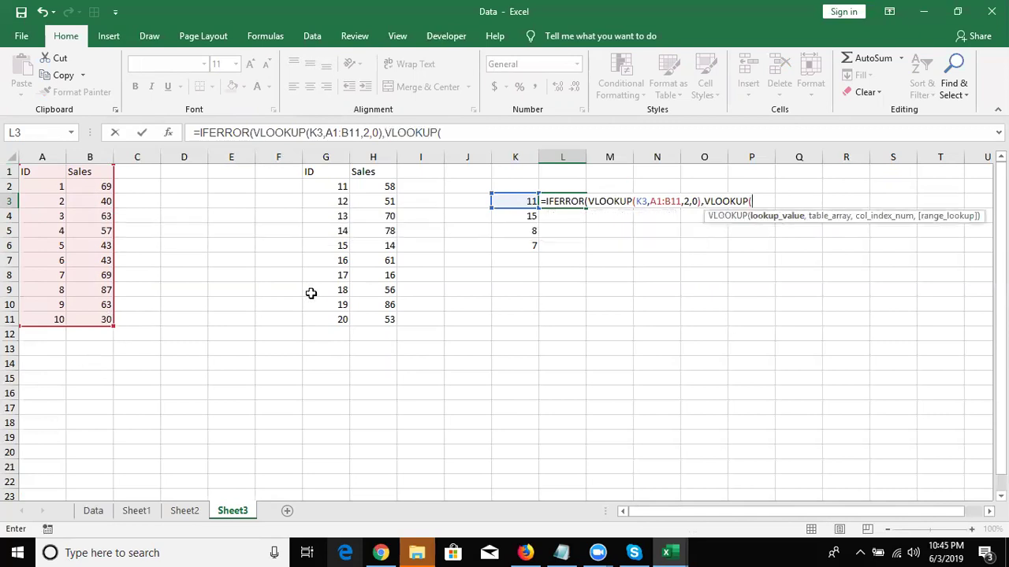
left_click(514, 203)
type(",")
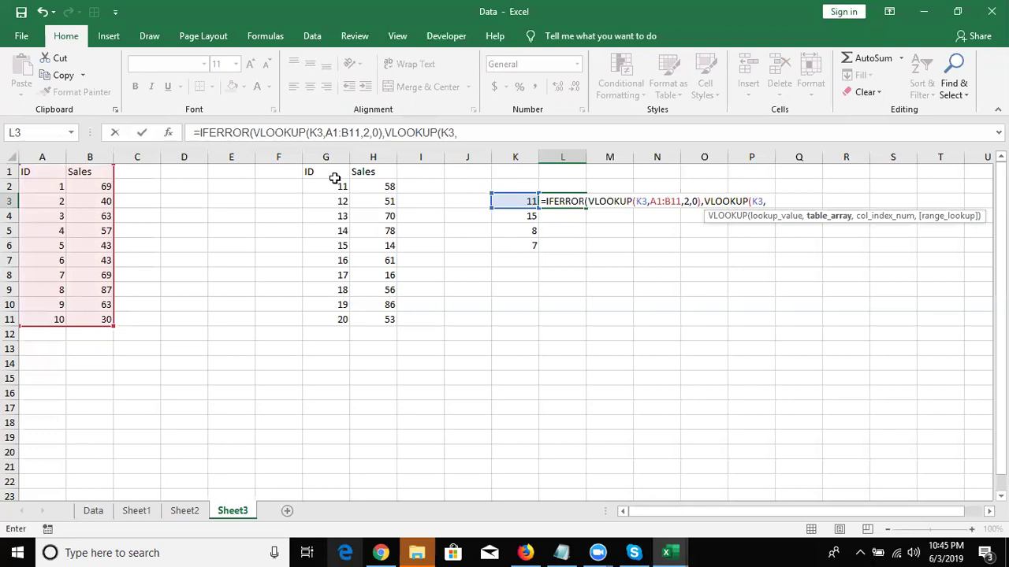
left_click_drag(335, 186, 369, 214)
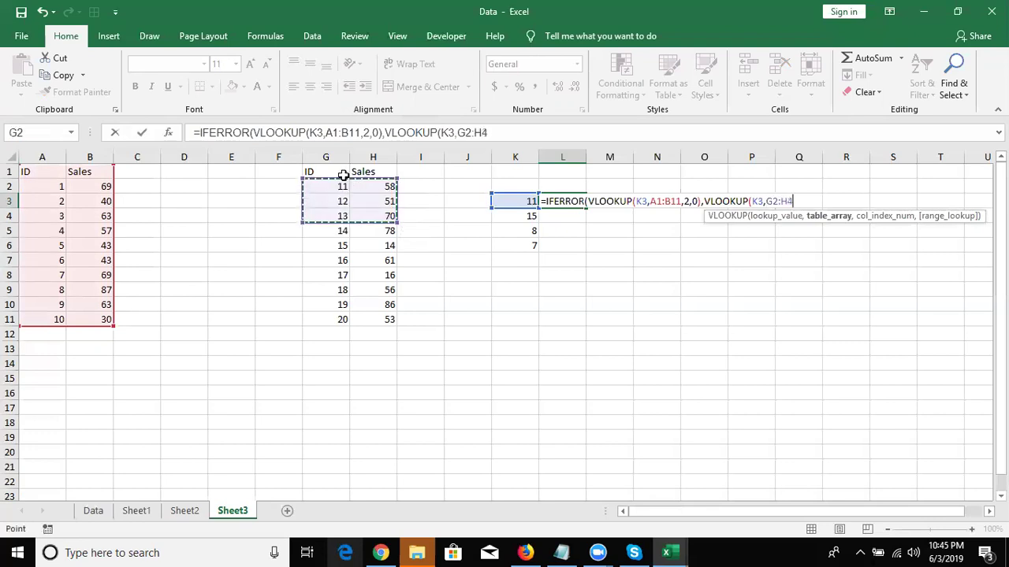
left_click_drag(342, 172, 384, 323)
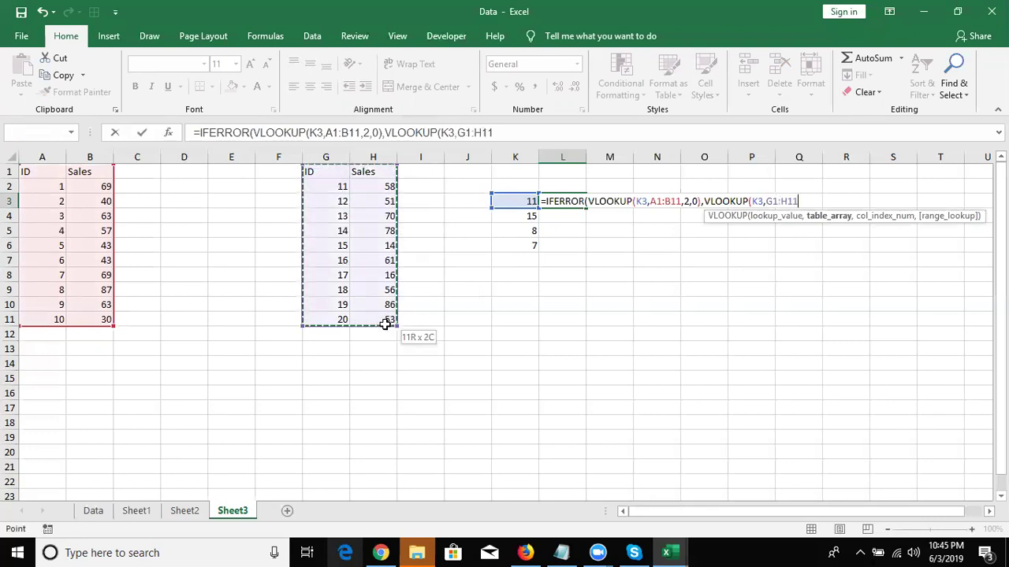
type(",2,0")
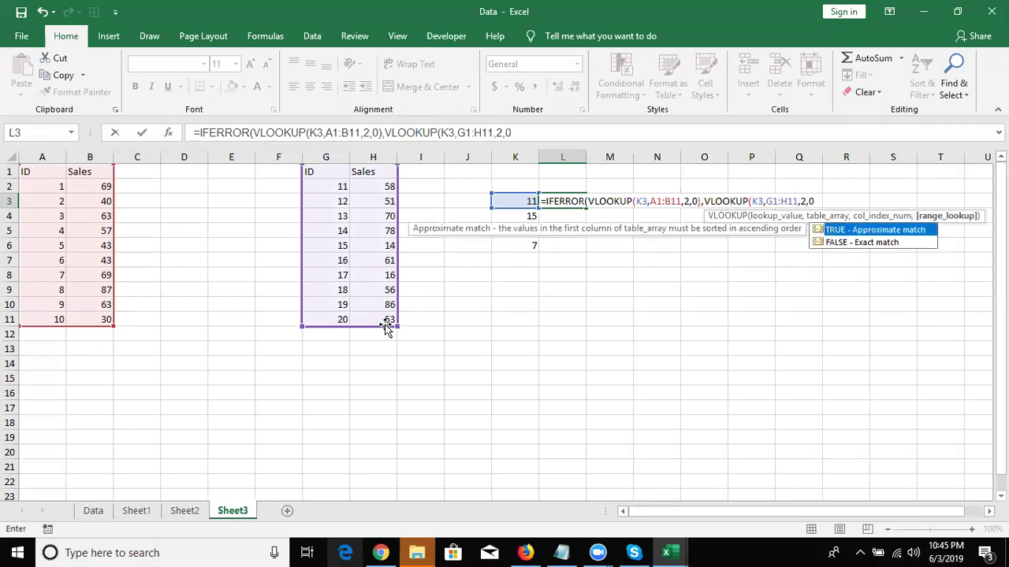
type(")")
key("Return")
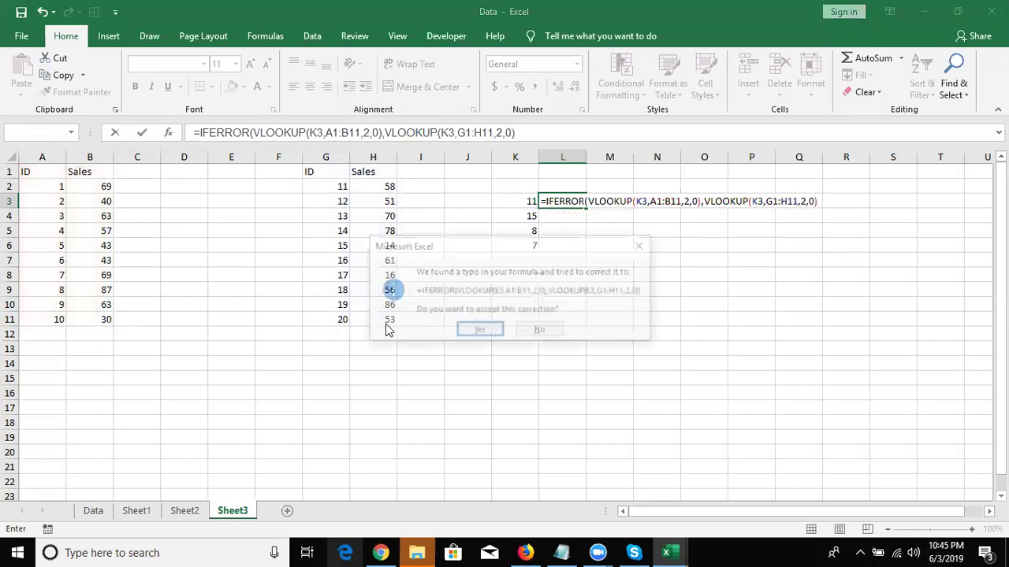
key("Return")
key("Up")
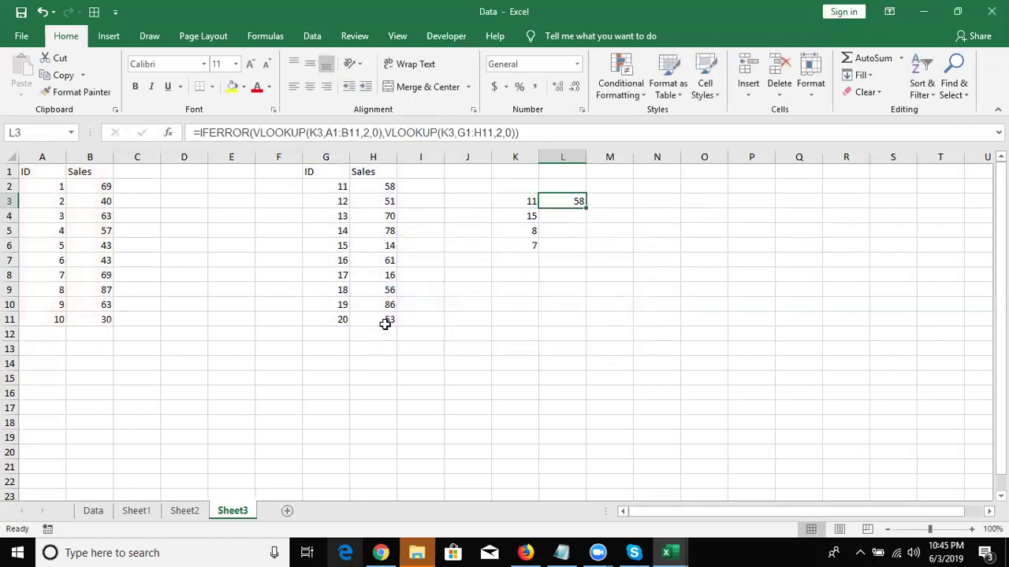
Fill L3's IFERROR lookup down to L6, giving 14, 87 and 69
double_click(584, 208)
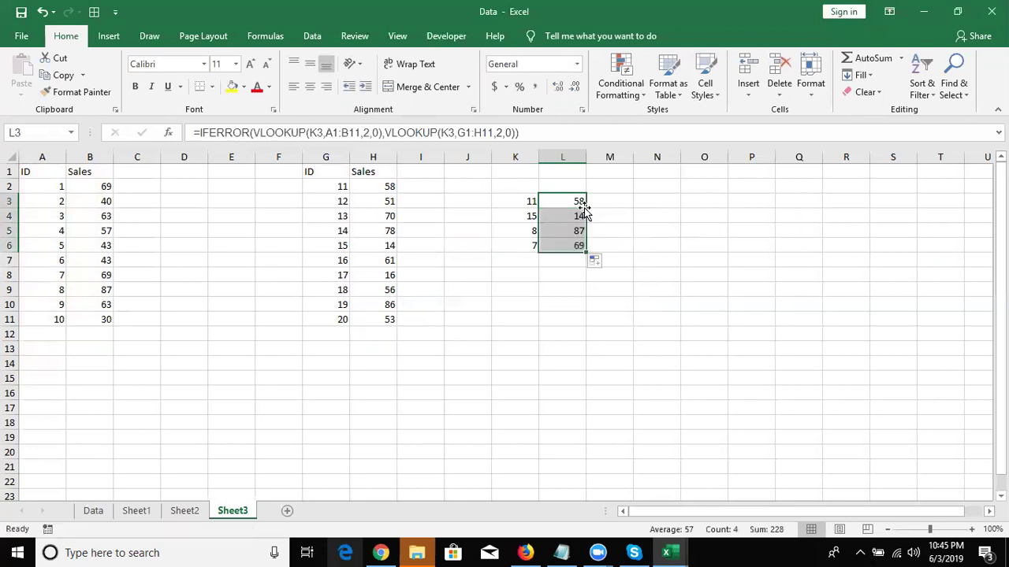
left_click(578, 203)
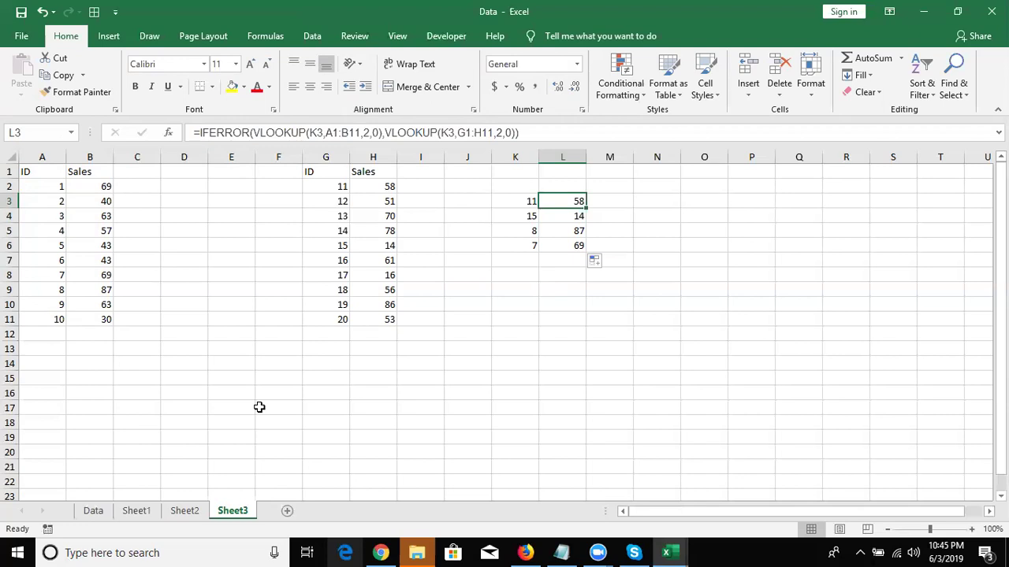
left_click(188, 512)
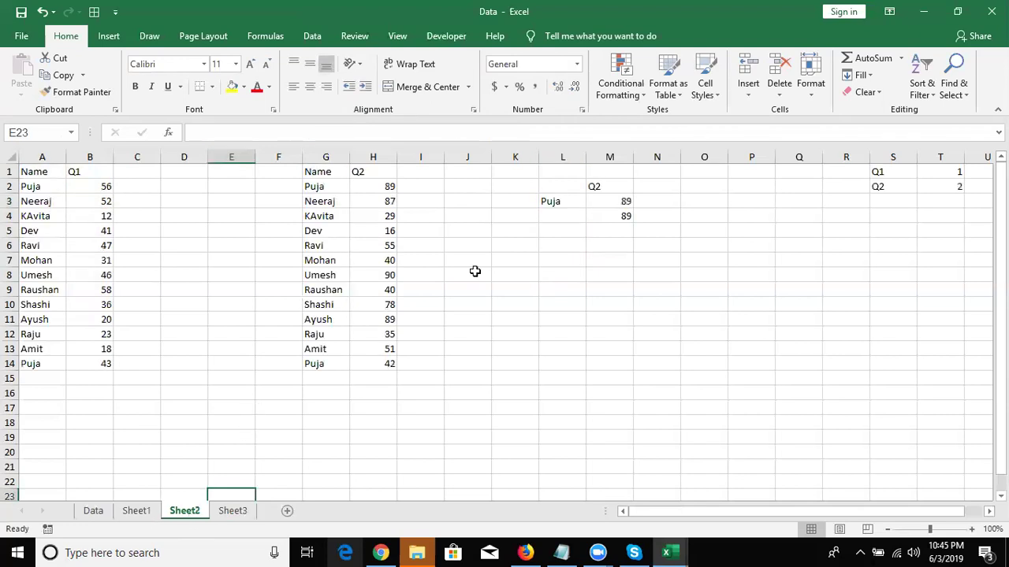
left_click(597, 212)
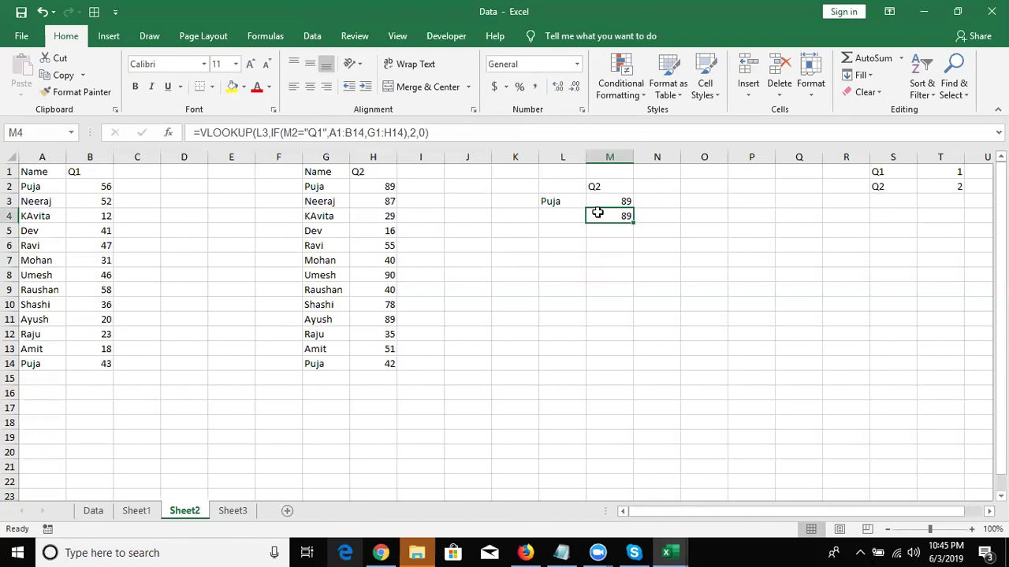
left_click(233, 513)
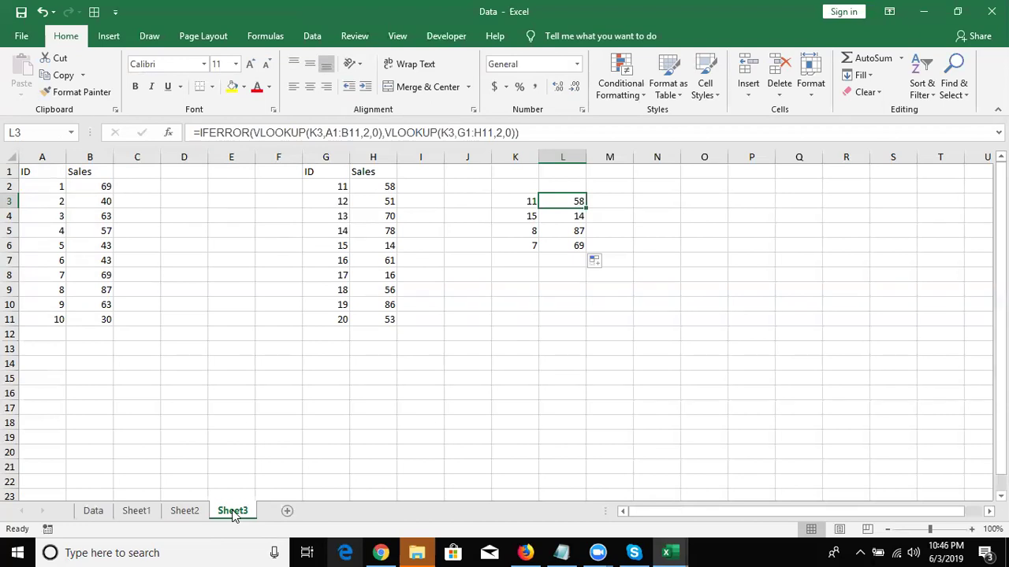
left_click(191, 518)
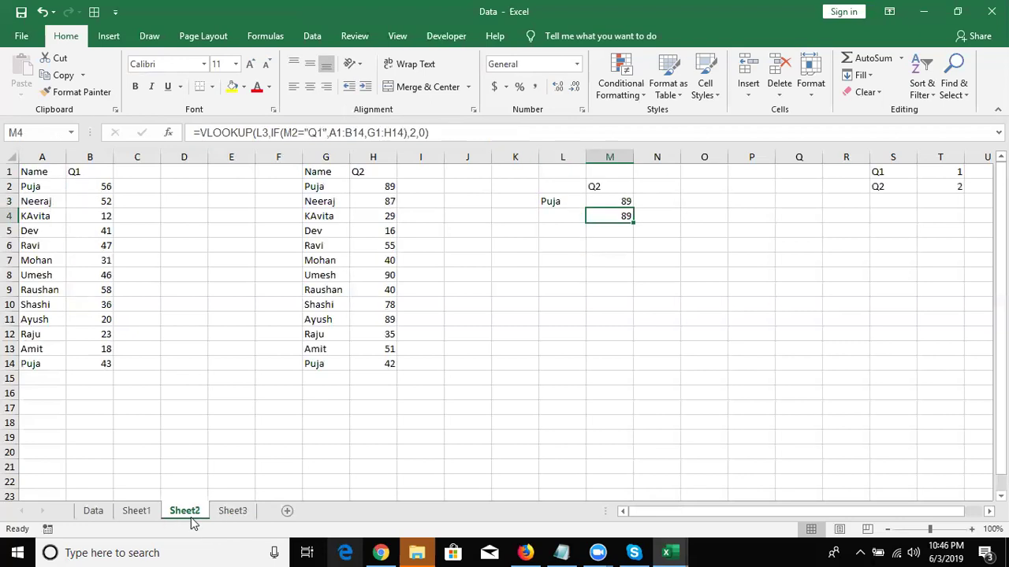
left_click(30, 200)
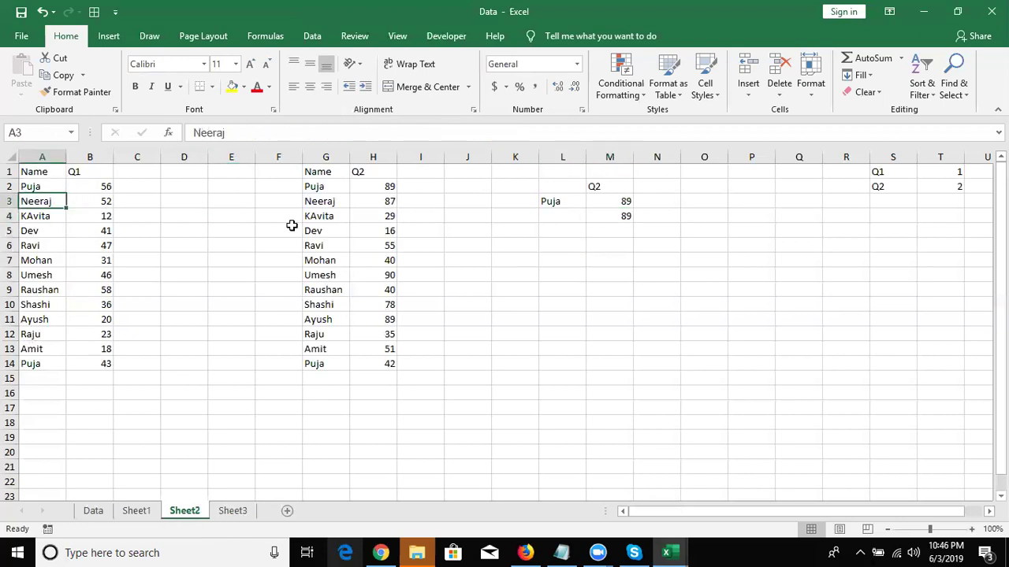
left_click(305, 218)
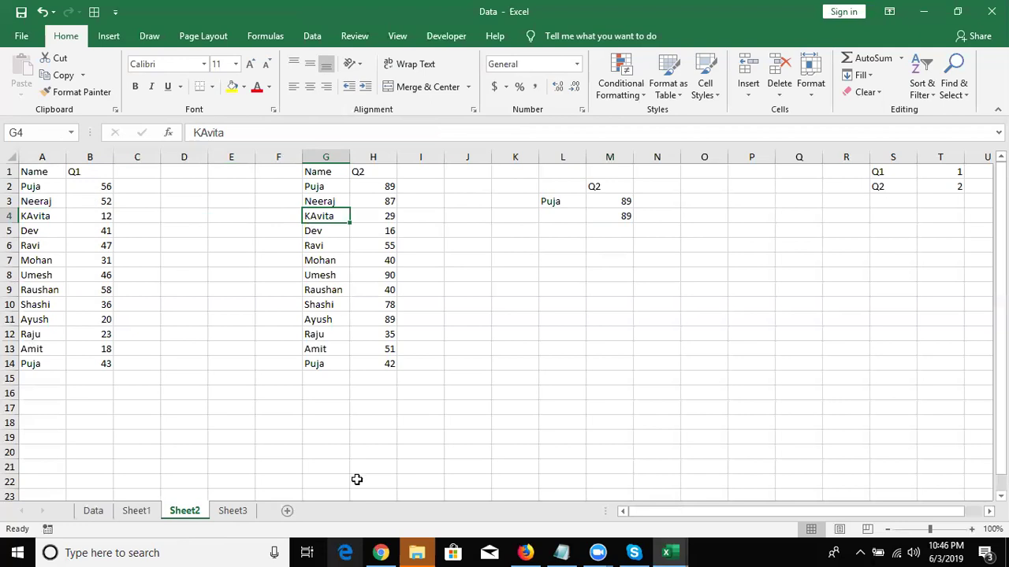
left_click(235, 517)
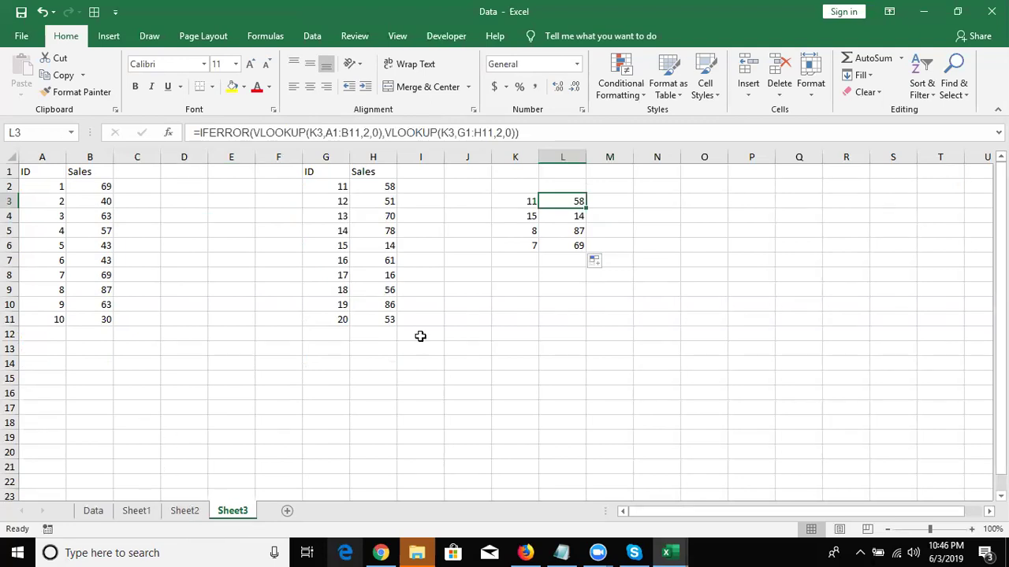
Copy the G1:H11 ID/Sales table into O1:P11
double_click(571, 201)
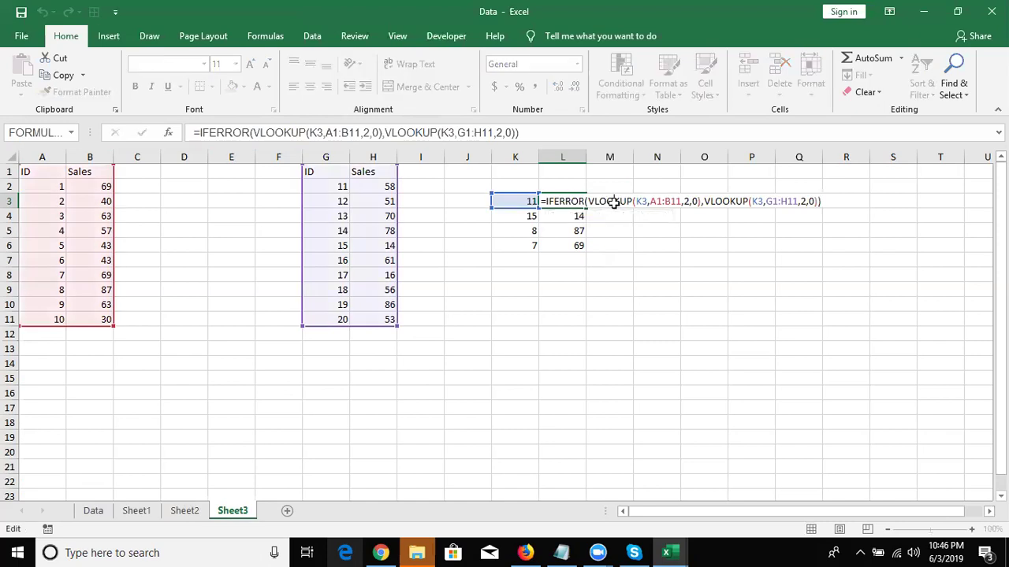
key("Escape")
left_click(327, 176)
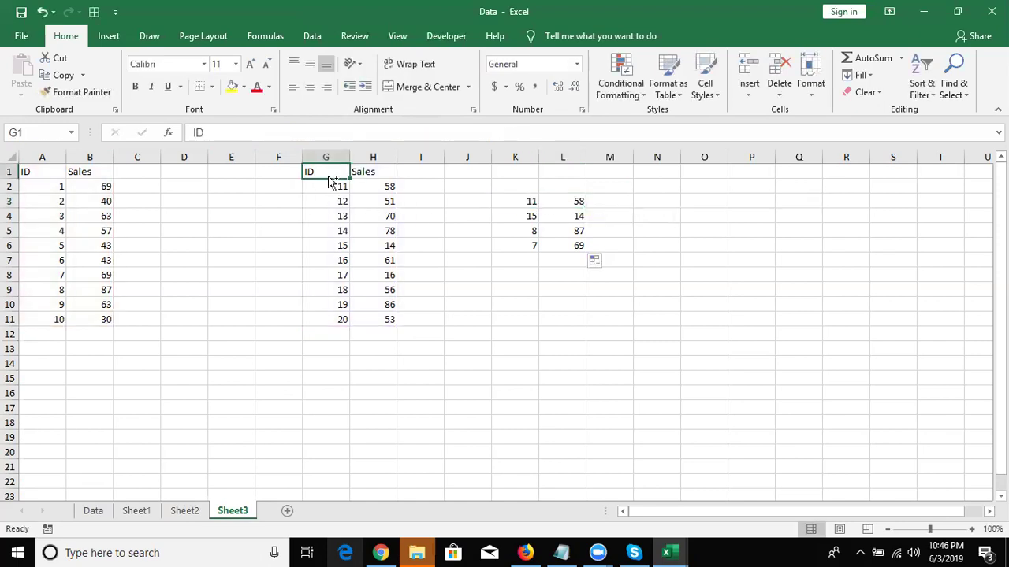
key("ctrl+shift+Right")
key("ctrl+shift+Down")
key("ctrl+c")
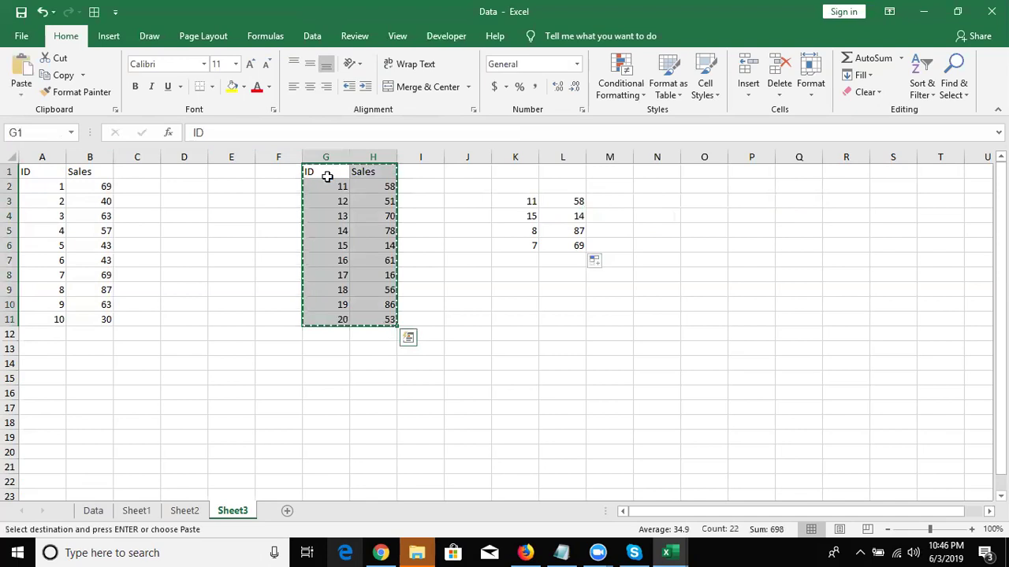
left_click(707, 168)
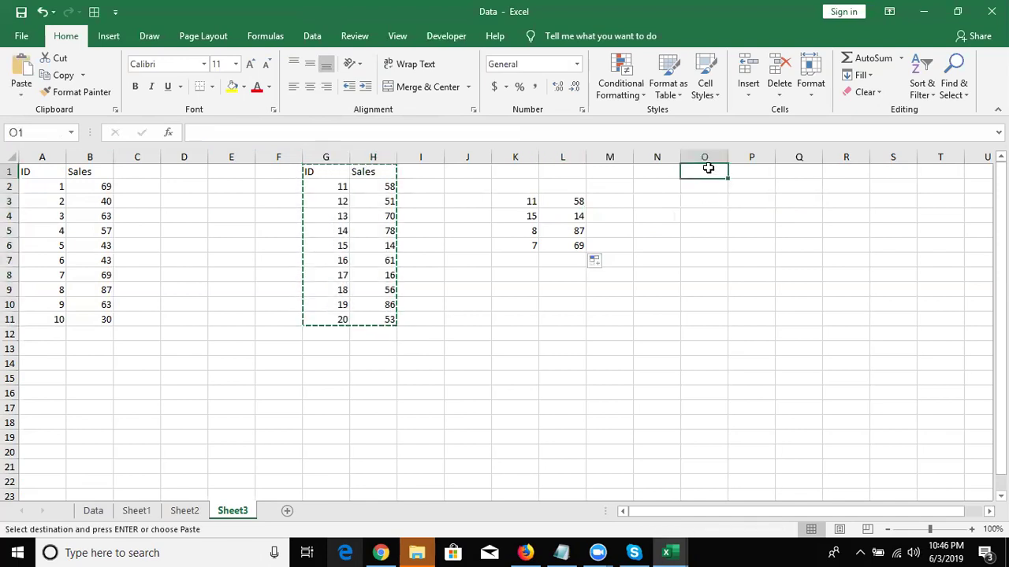
key("ctrl+v")
Renumber the pasted table's IDs as a 21 to 30 series in O2:O11
left_click(708, 190)
type("21")
key("Return")
type("22")
key("Return")
left_click_drag(709, 186, 709, 201)
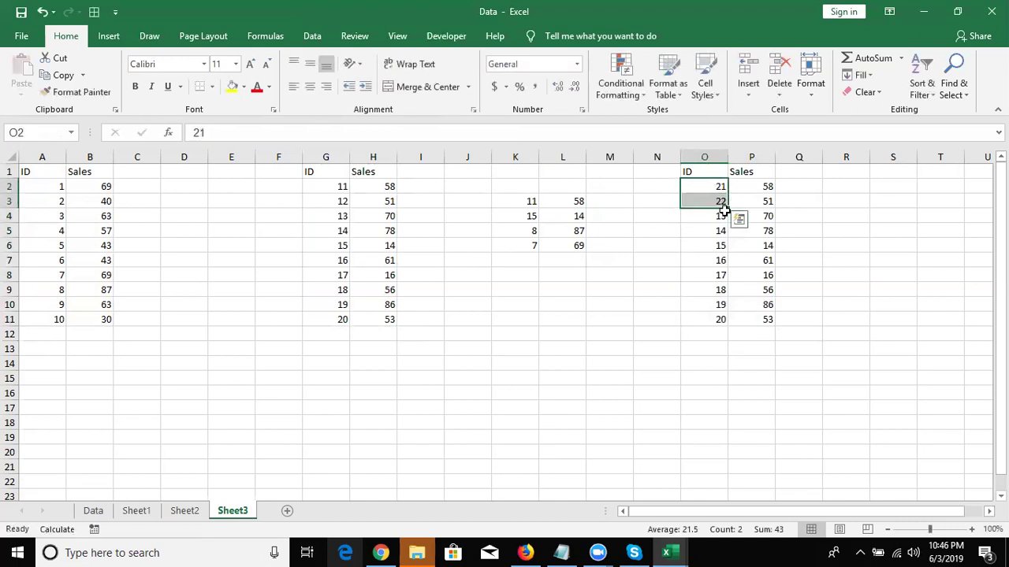
double_click(726, 206)
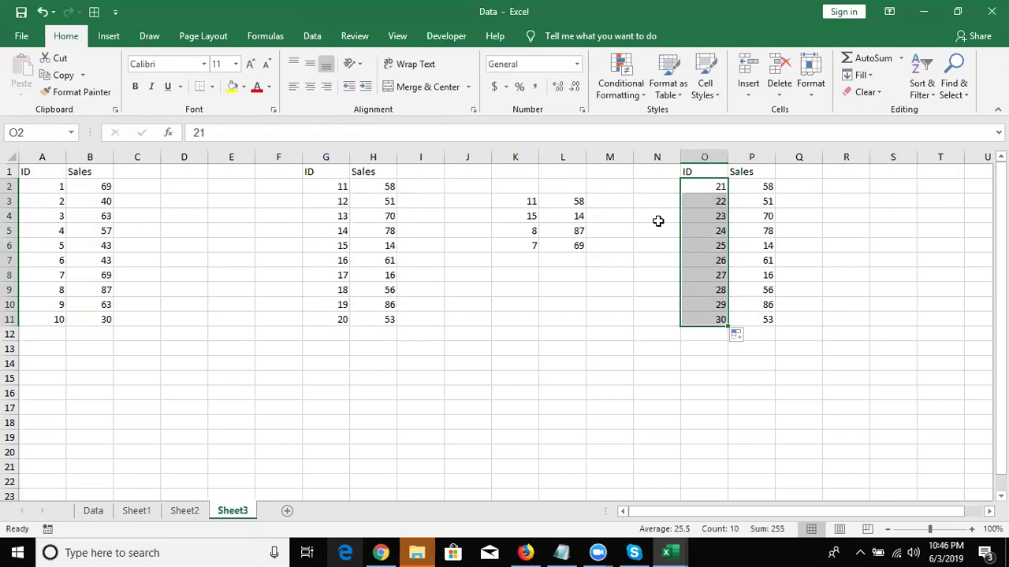
double_click(574, 201)
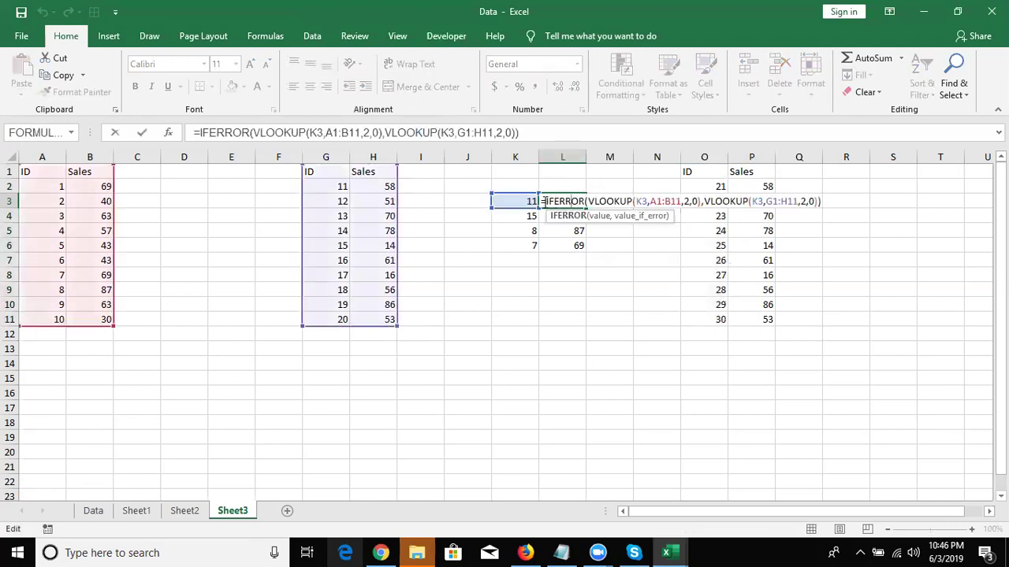
Wrap L3's existing IFERROR(VLOOKUP) formula inside a new outer IFERROR
left_click(543, 201)
type("i")
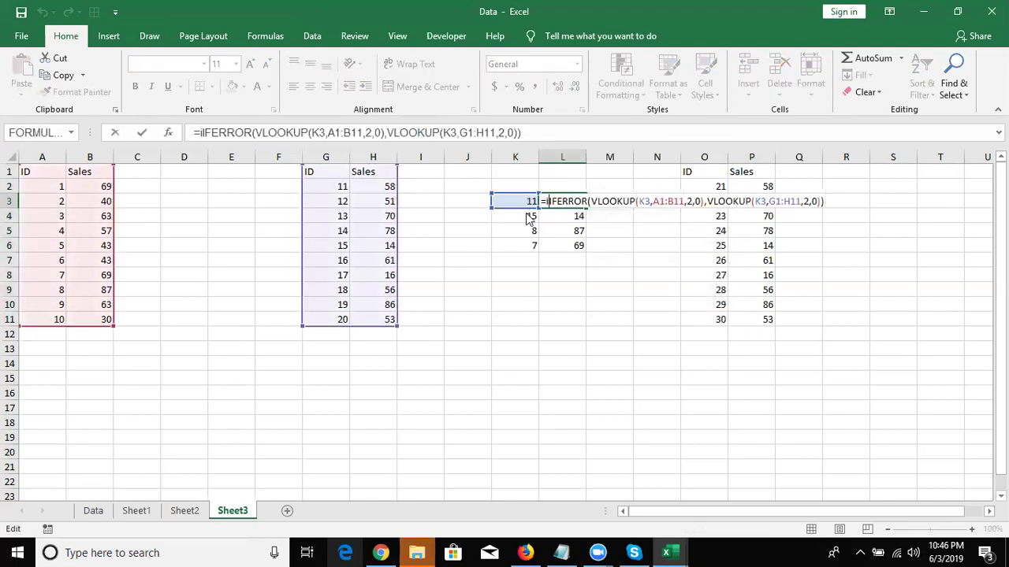
type("f")
key("Tab")
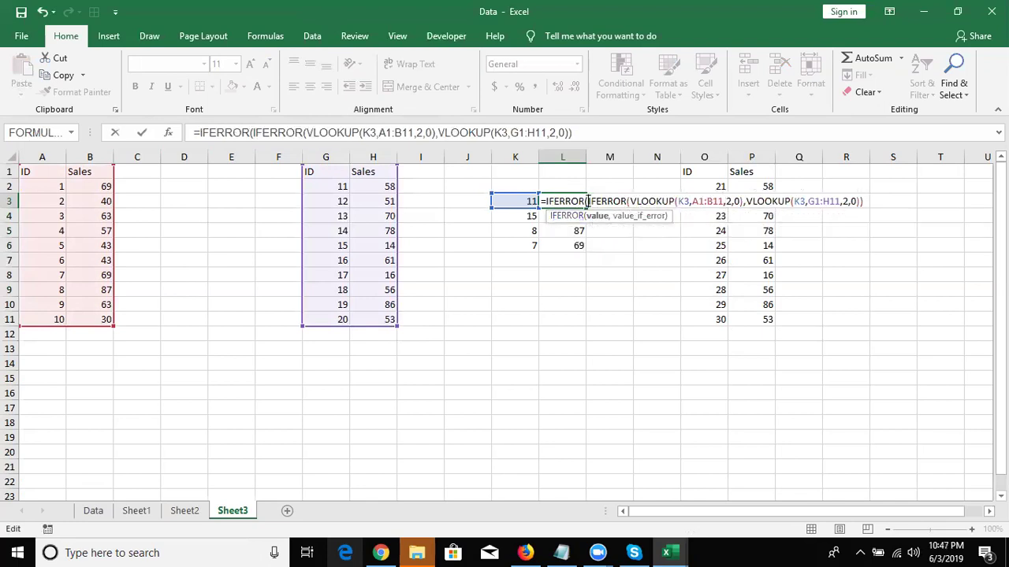
left_click_drag(587, 202, 864, 201)
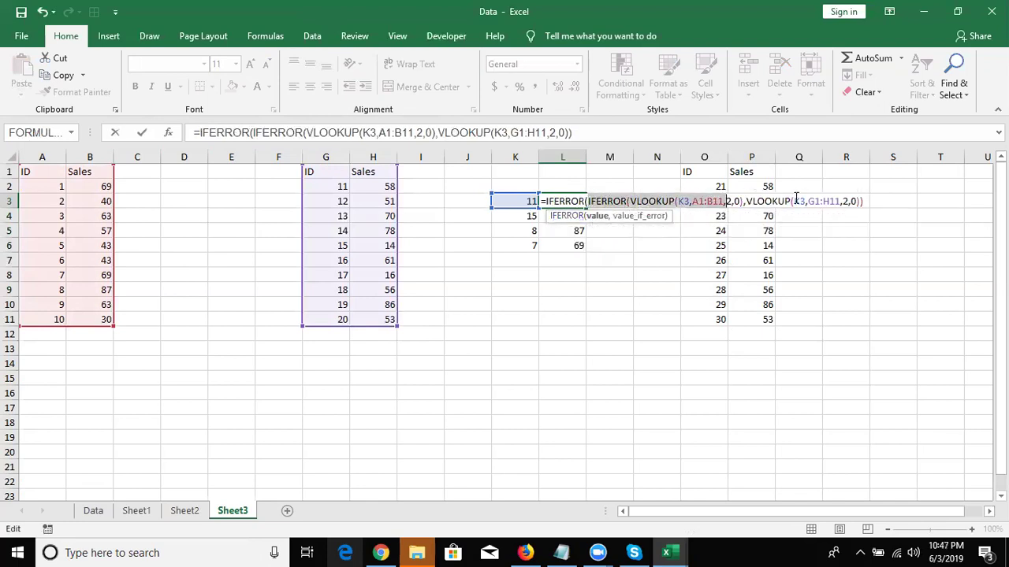
Add VLOOKUP(K3,O1:P11,2,0) as the outer IFERROR's fallback for the third table
left_click(863, 202)
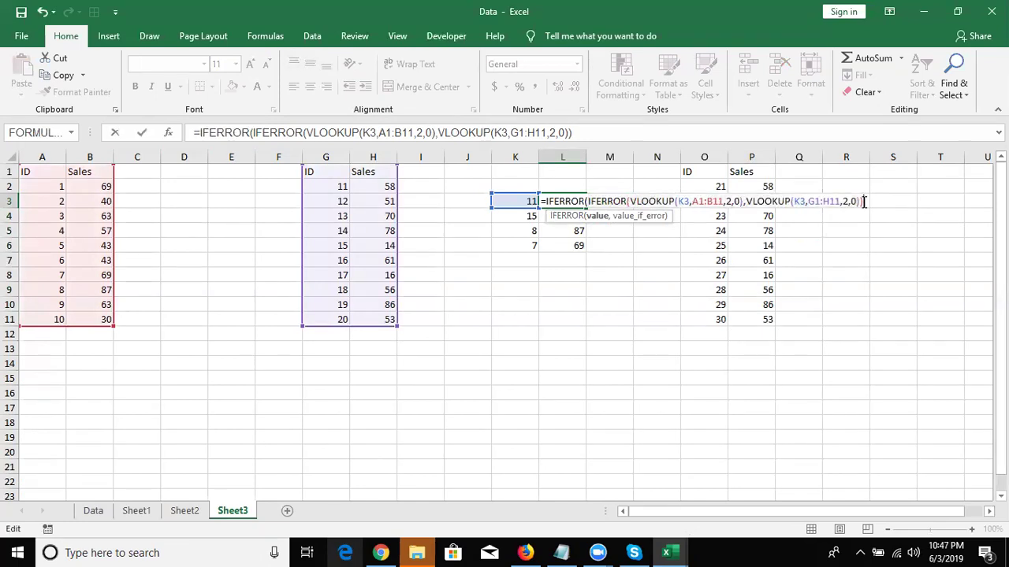
type(",v")
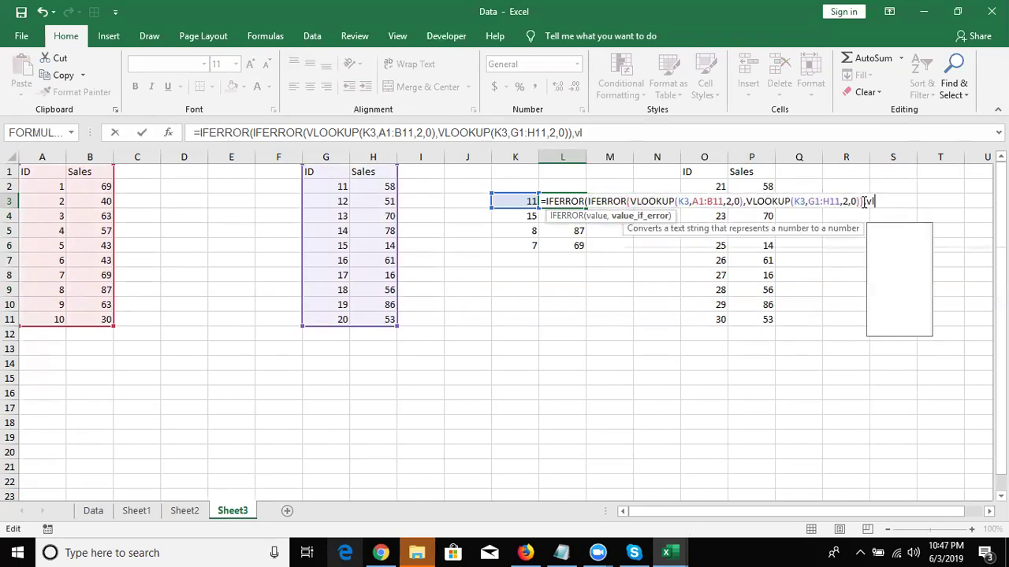
type("l")
key("Tab")
left_click(504, 201)
type(",")
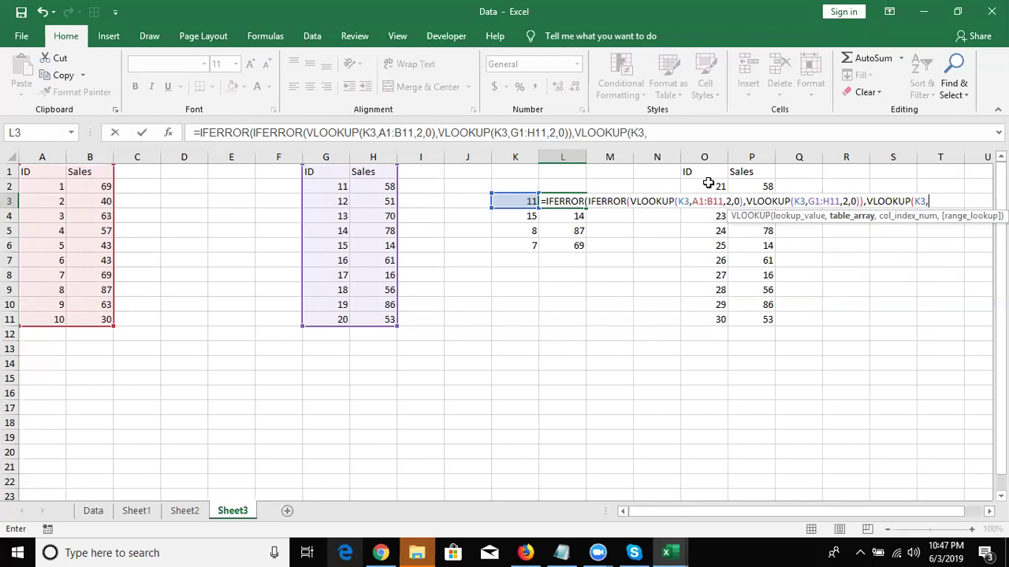
mouse_move(707, 171)
left_mouse_down()
mouse_move(750, 331)
mouse_move(749, 320)
left_mouse_up()
type(",2,0")
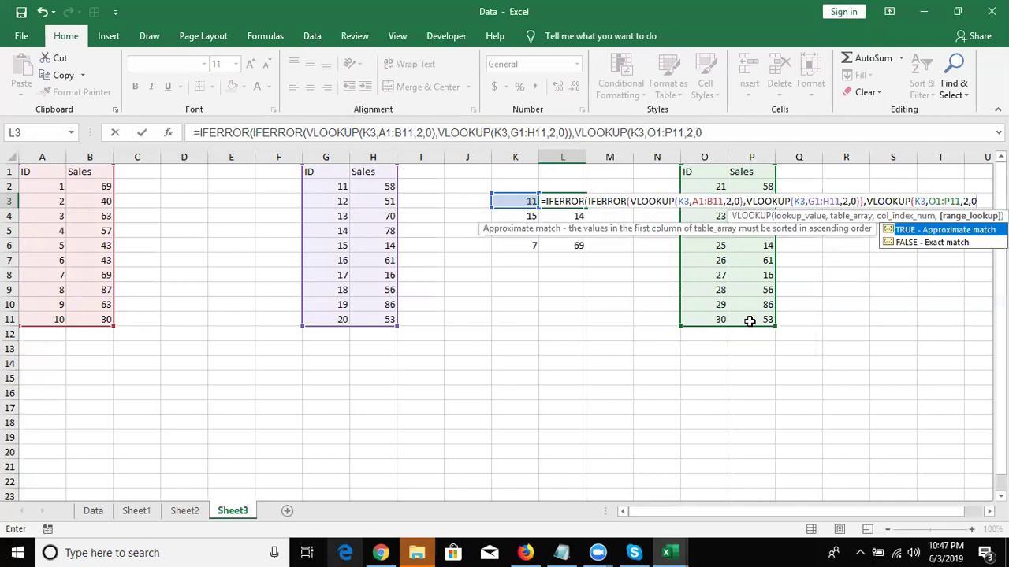
type(")")
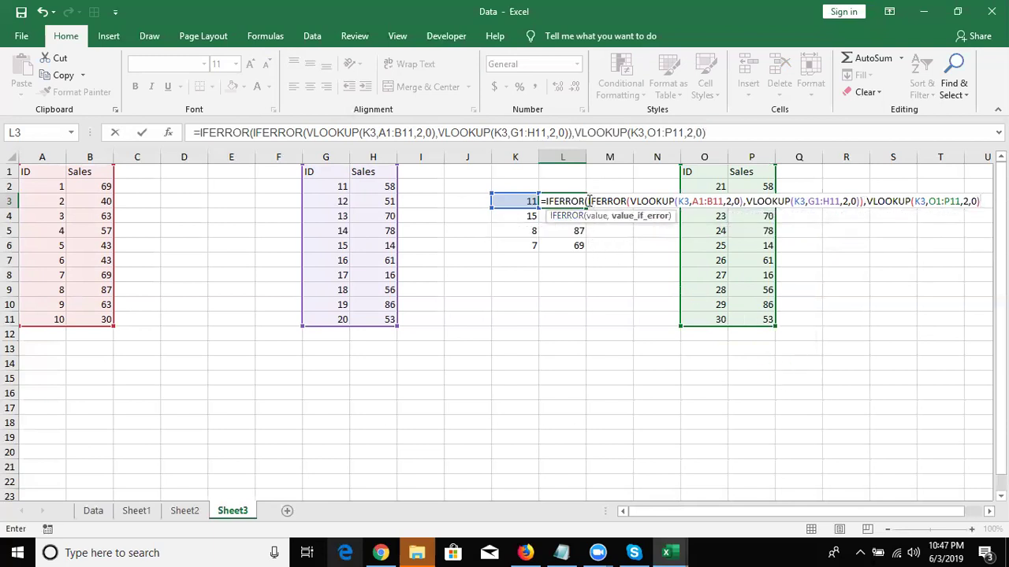
left_click_drag(588, 202, 864, 202)
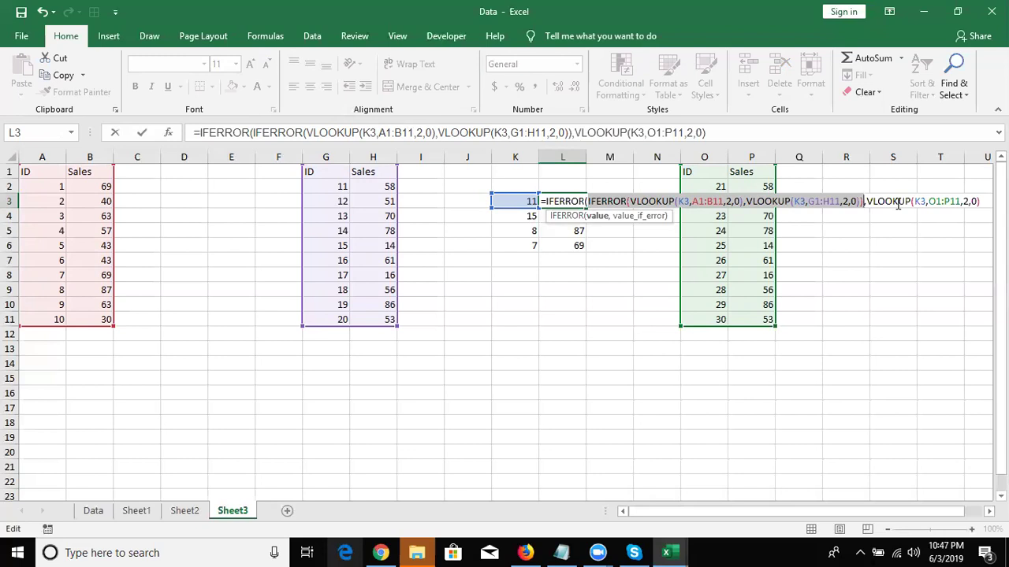
Commit L3's nested formula with Excel's suggested correction, keeping 58 for ID 11, then minimise Excel
key("Return")
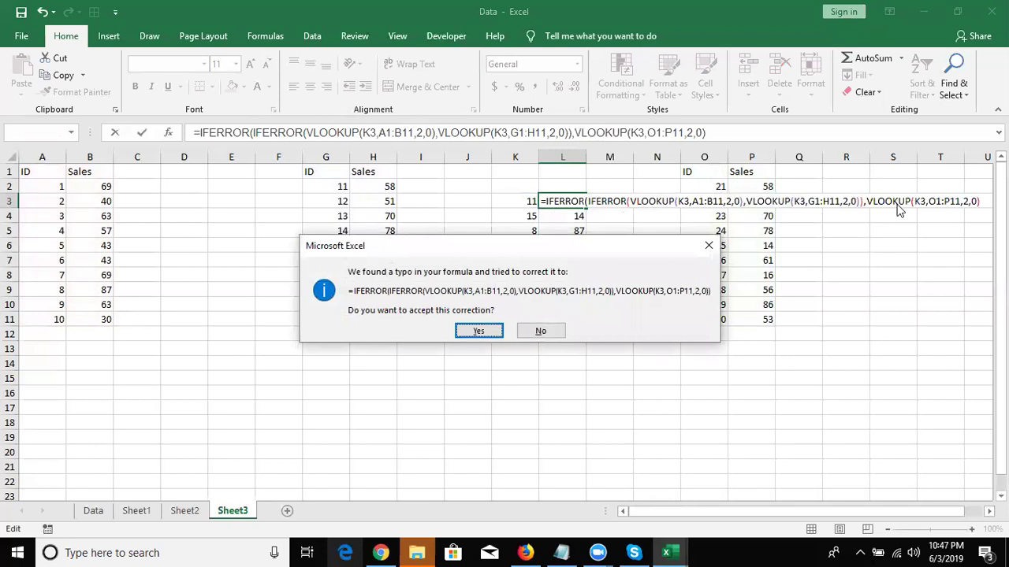
key("Return")
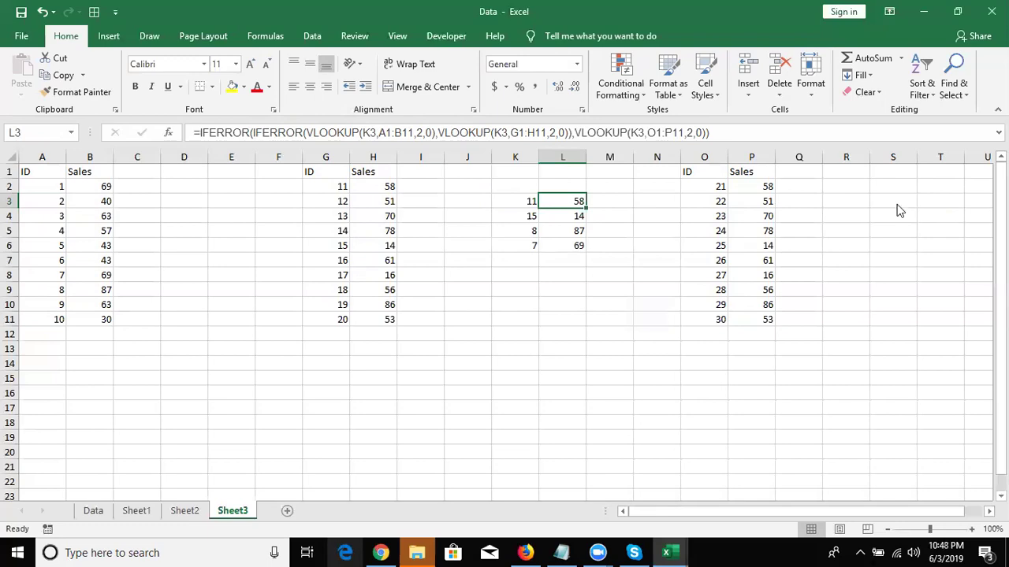
key("super+d")
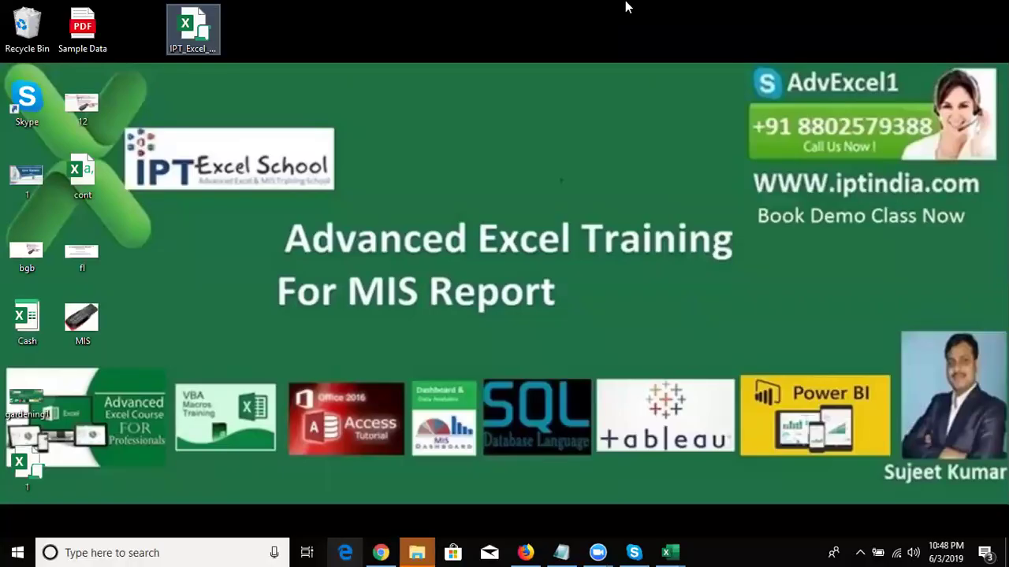
left_click(626, 7)
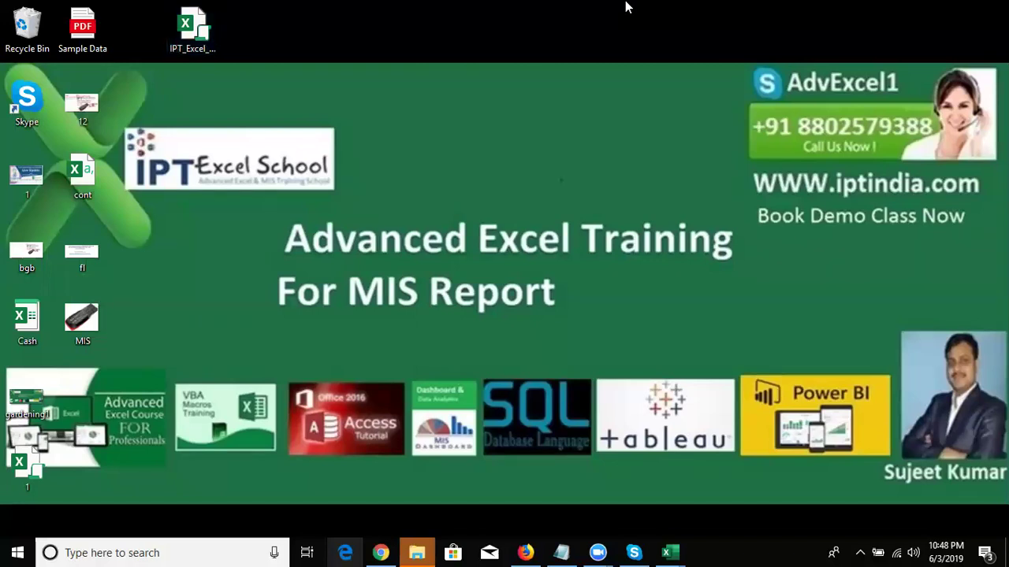